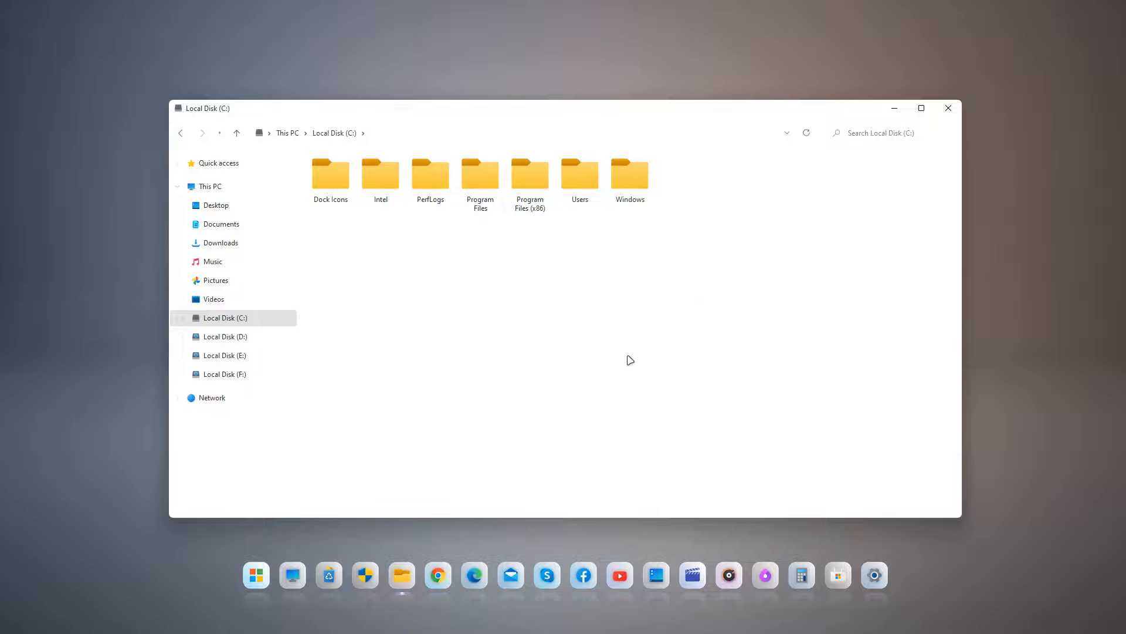
- View the Local Disk (C:) window maximized and at its restored size, and close it
{"action": "scroll", "coordinate": [628, 357], "scroll_direction": "down", "scroll_amount": 1}
{"action": "double_click", "coordinate": [774, 116]}
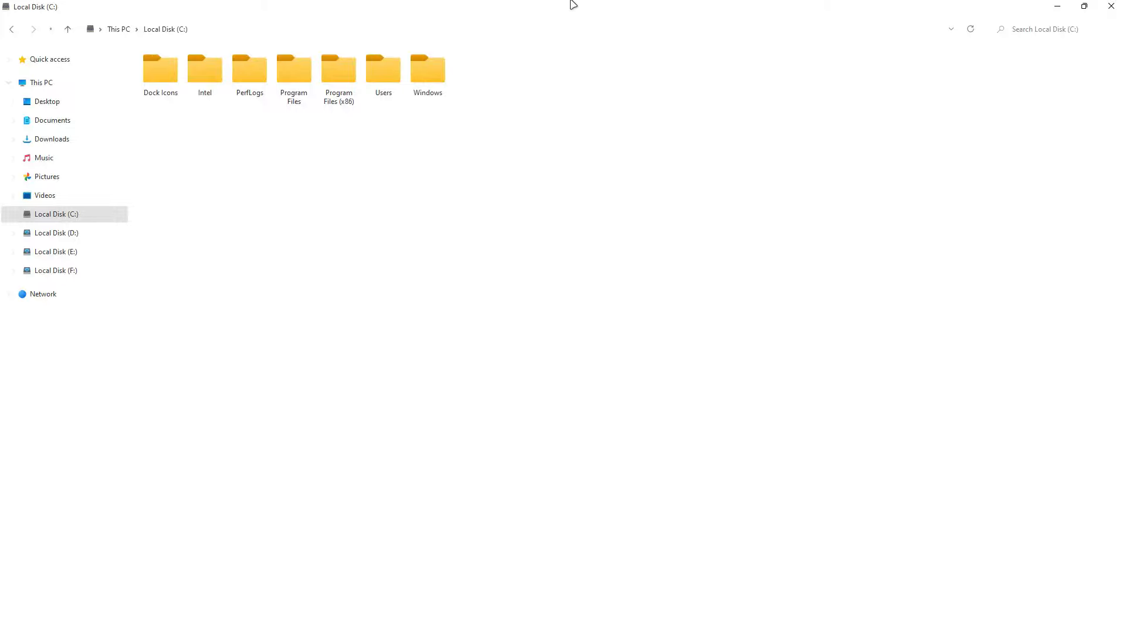
{"action": "double_click", "coordinate": [573, 4]}
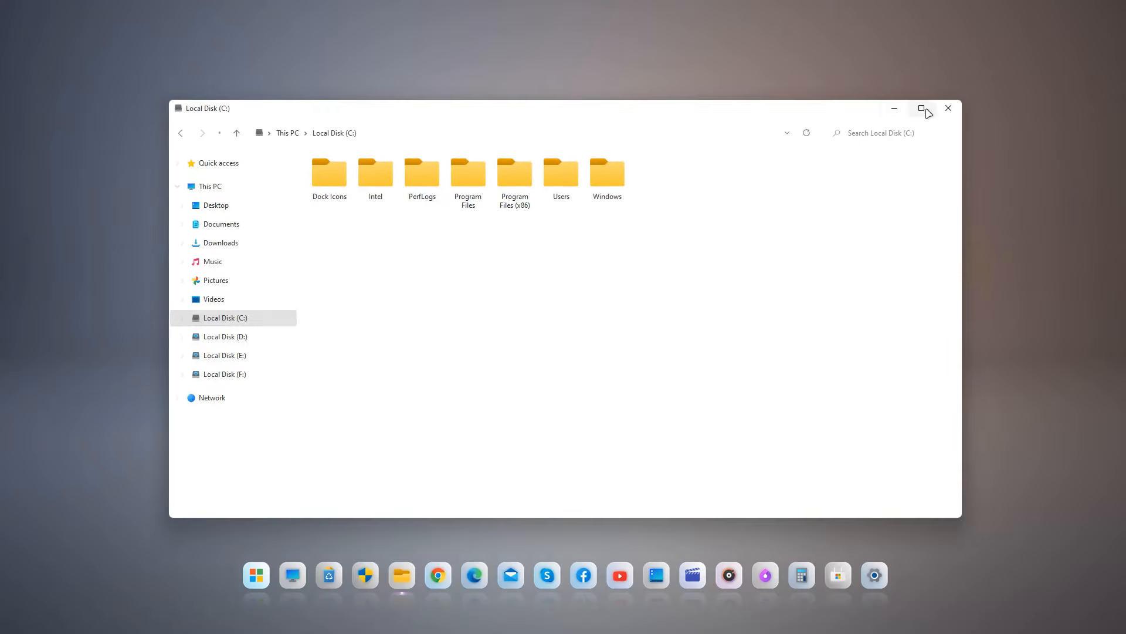
{"action": "left_click", "coordinate": [949, 108]}
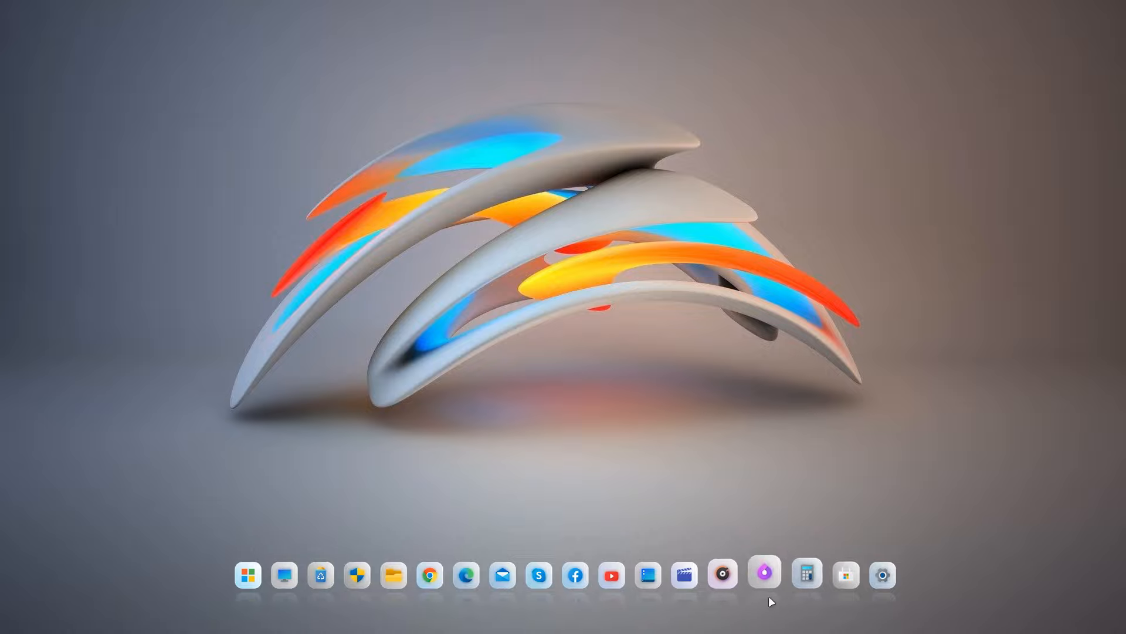
- View the dark-themed Start menu and This PC window, closing each one
{"action": "left_click", "coordinate": [261, 583]}
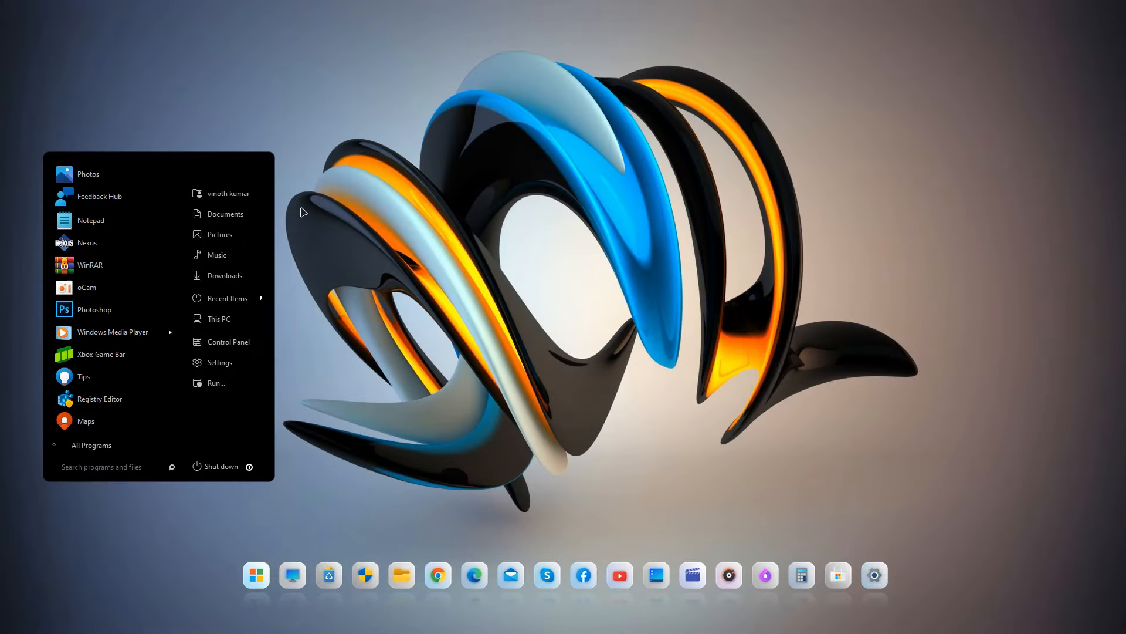
{"action": "left_click", "coordinate": [305, 215]}
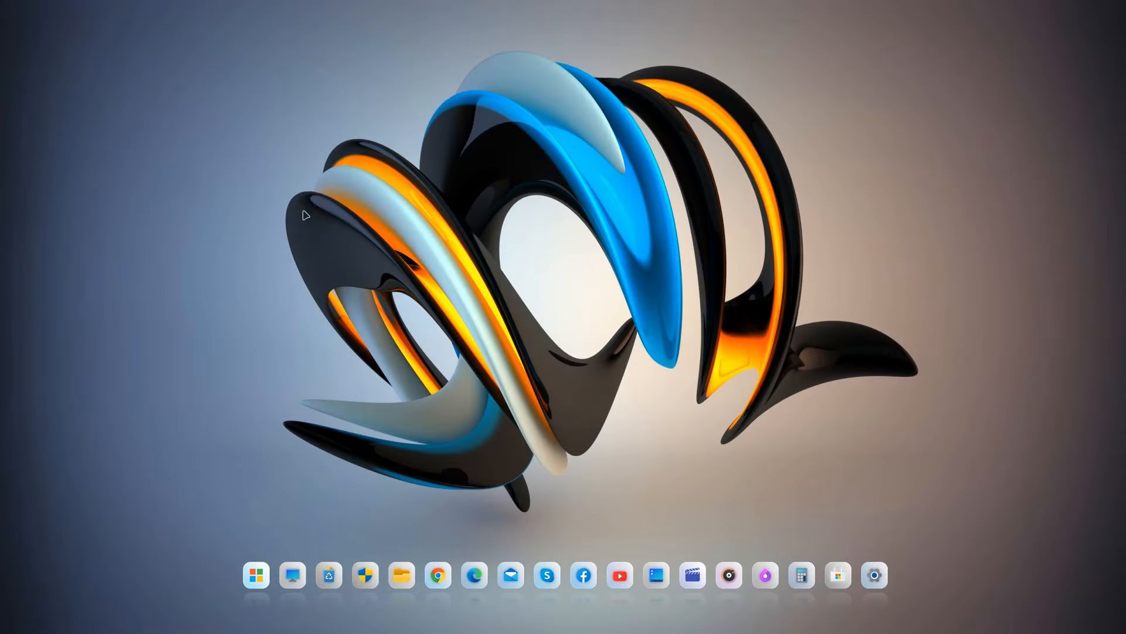
{"action": "left_click", "coordinate": [292, 576]}
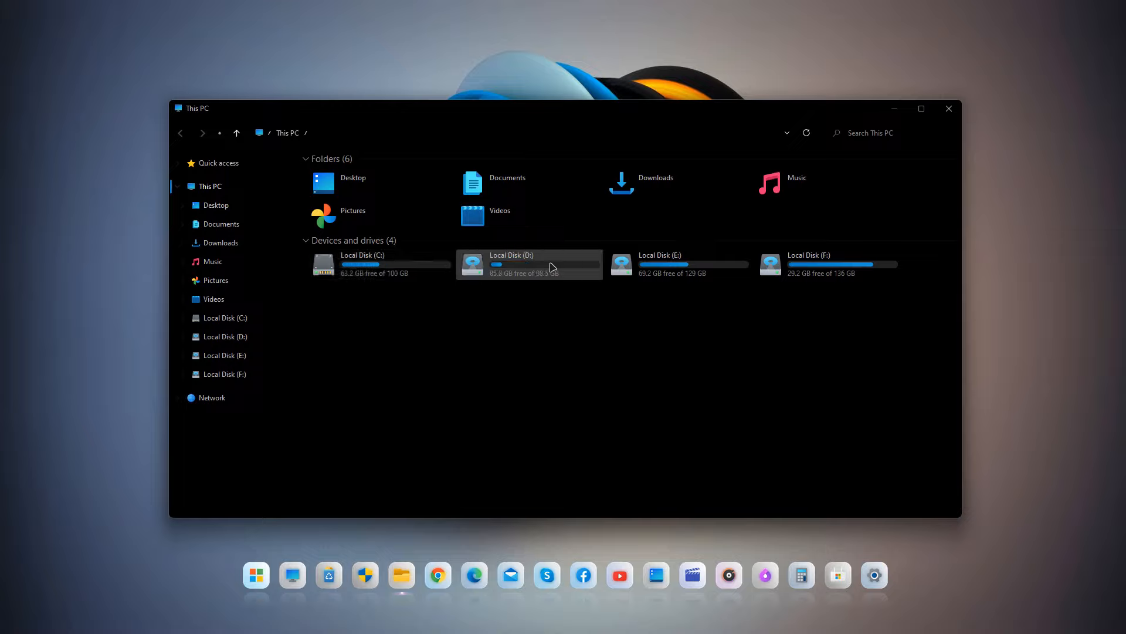
{"action": "left_click", "coordinate": [948, 110]}
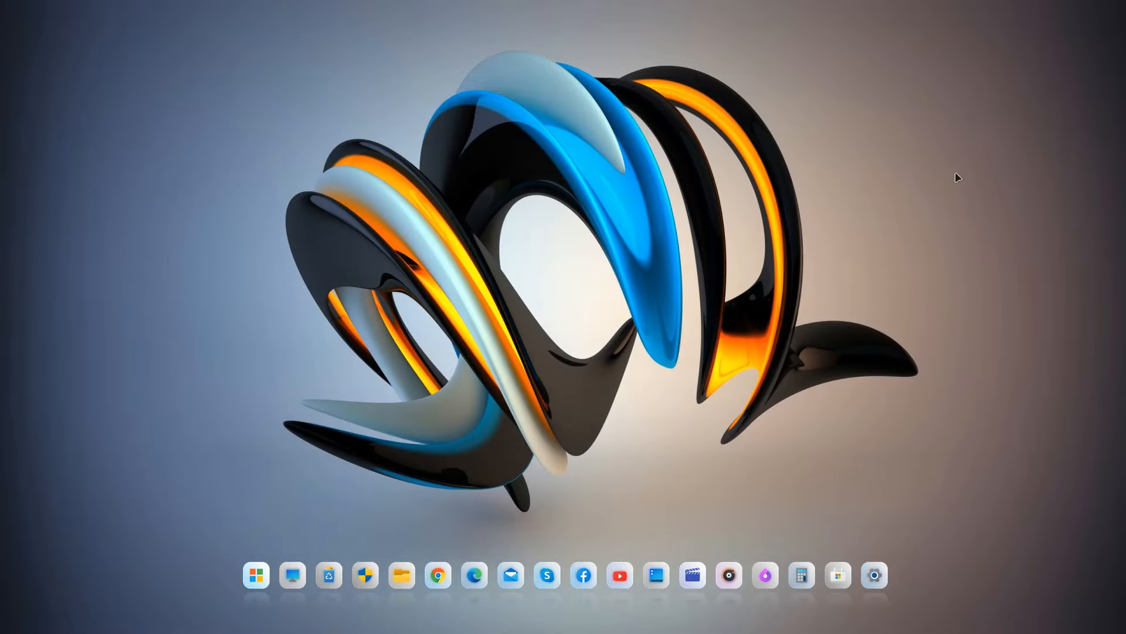
- Check the File Explorer window from the dock with its thumbnail preview, and close it
{"action": "left_click", "coordinate": [401, 572]}
{"action": "mouse_move", "coordinate": [400, 574]}
{"action": "left_click", "coordinate": [400, 505]}
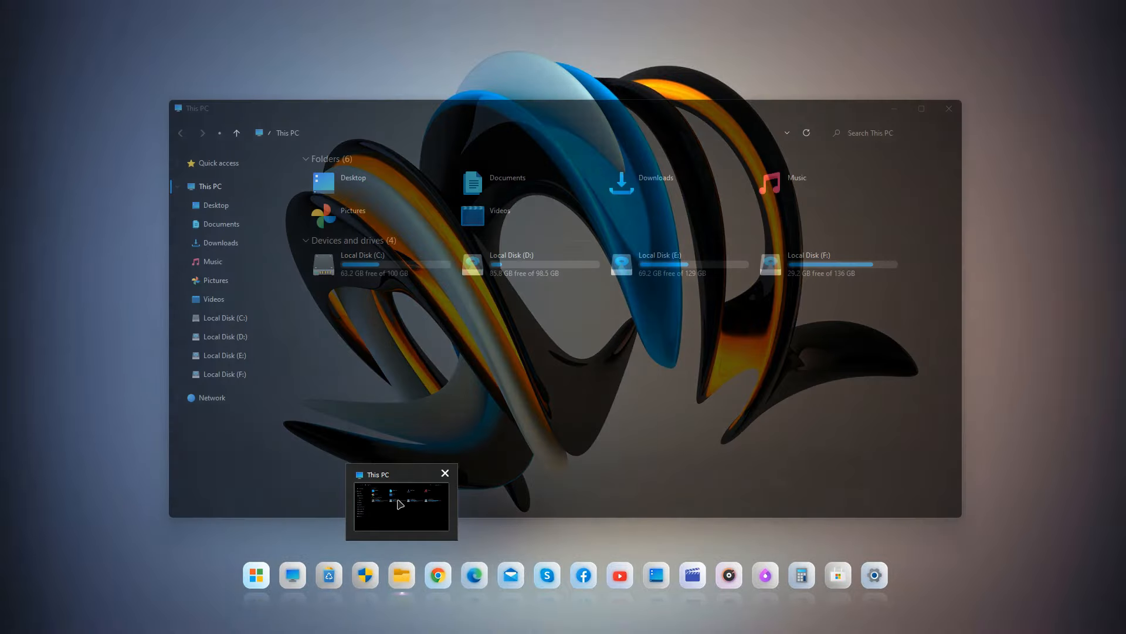
{"action": "left_click", "coordinate": [400, 504]}
{"action": "left_click", "coordinate": [400, 503]}
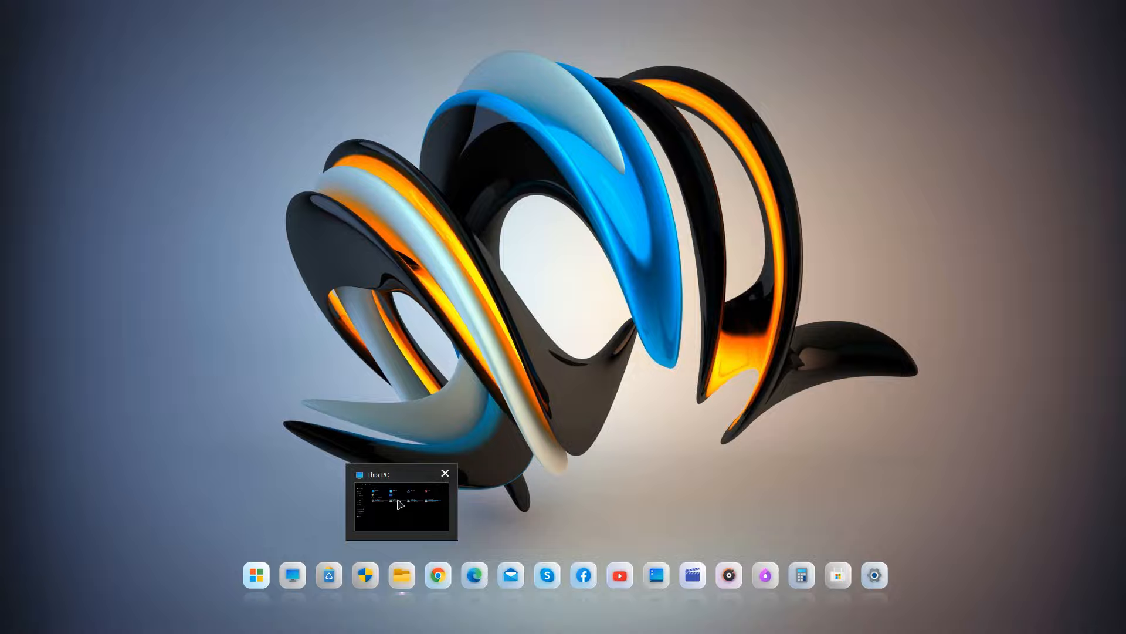
{"action": "left_click", "coordinate": [444, 475]}
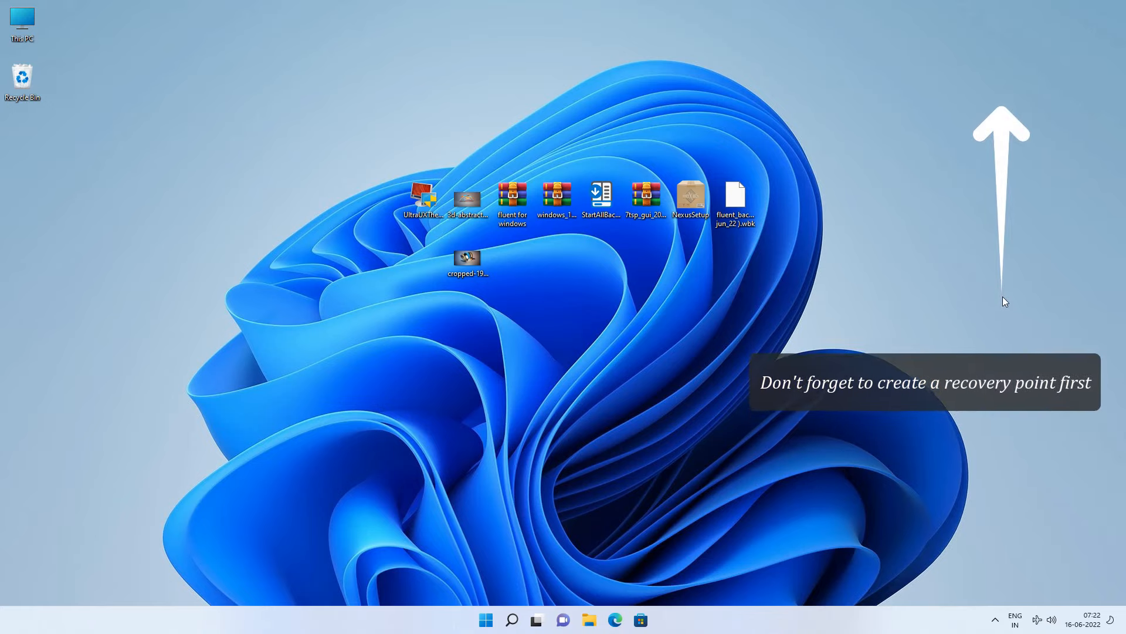
- Install UltraUXThemePatcher 4.3.2 from its desktop setup file, accepting the license agreement and conditions, and finish the setup
{"action": "double_click", "coordinate": [424, 202]}
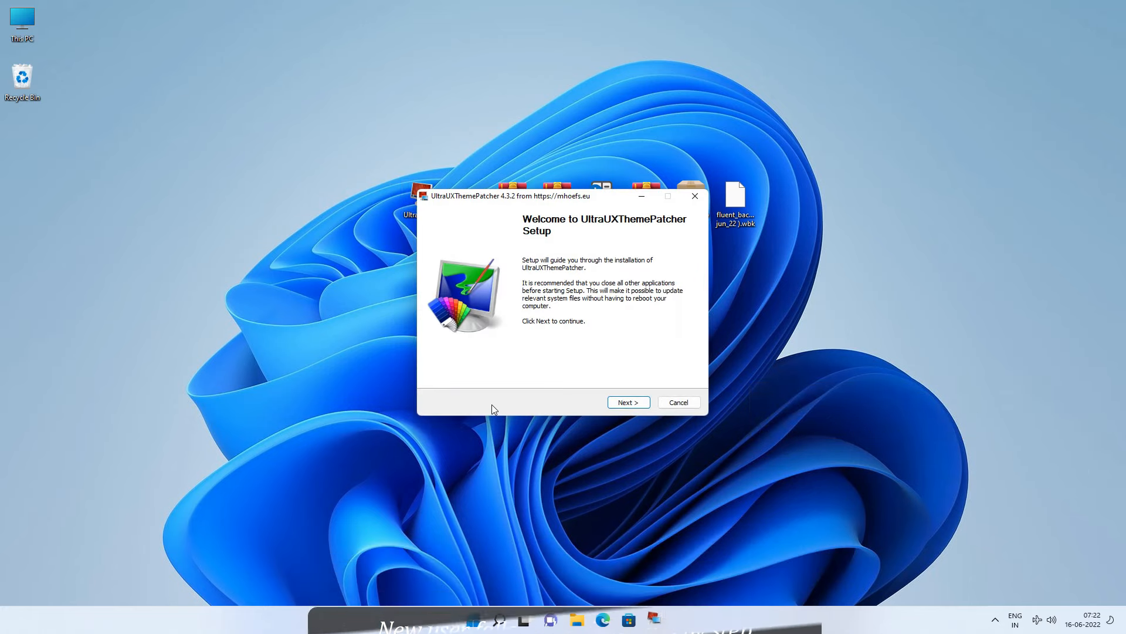
{"action": "left_click", "coordinate": [625, 401]}
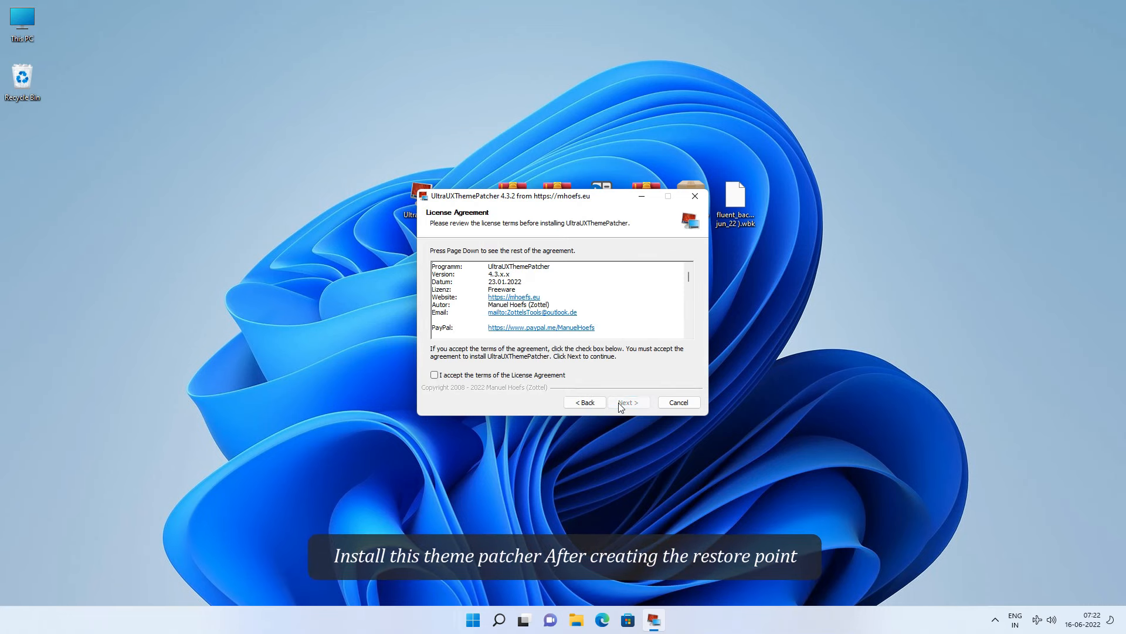
{"action": "left_click", "coordinate": [565, 375]}
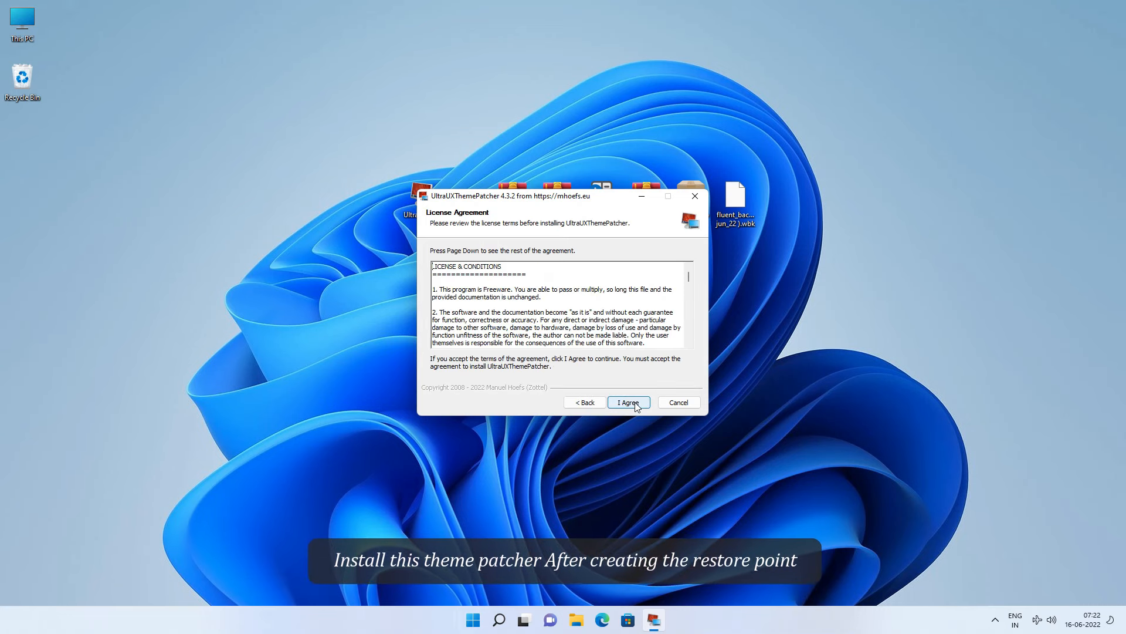
{"action": "left_click", "coordinate": [626, 402]}
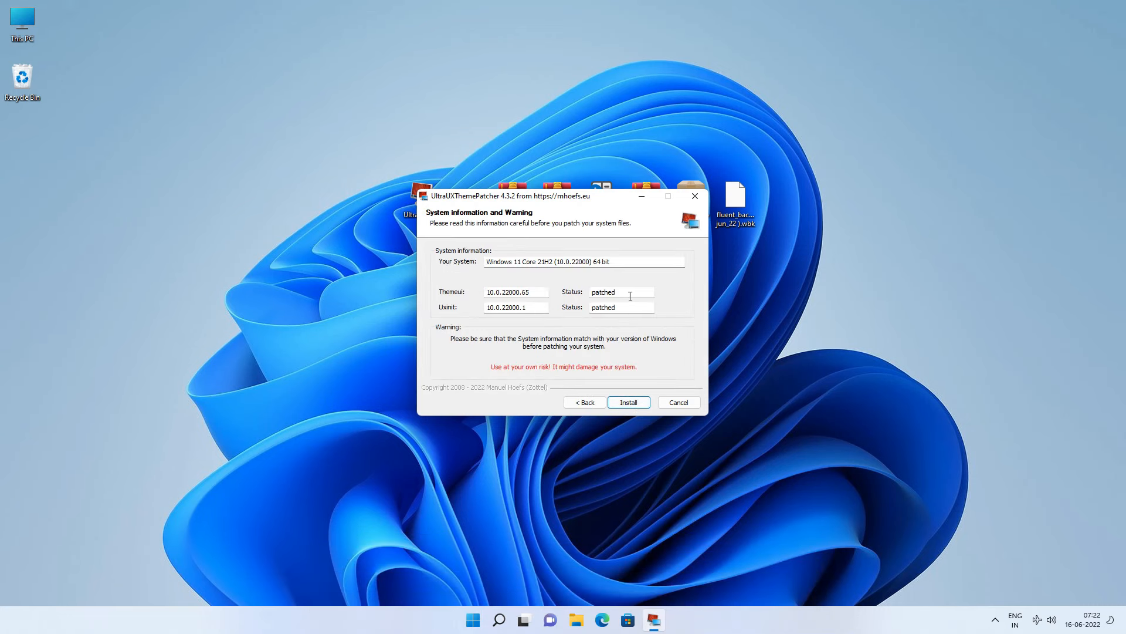
{"action": "left_click_drag", "start_coordinate": [625, 309], "coordinate": [584, 308]}
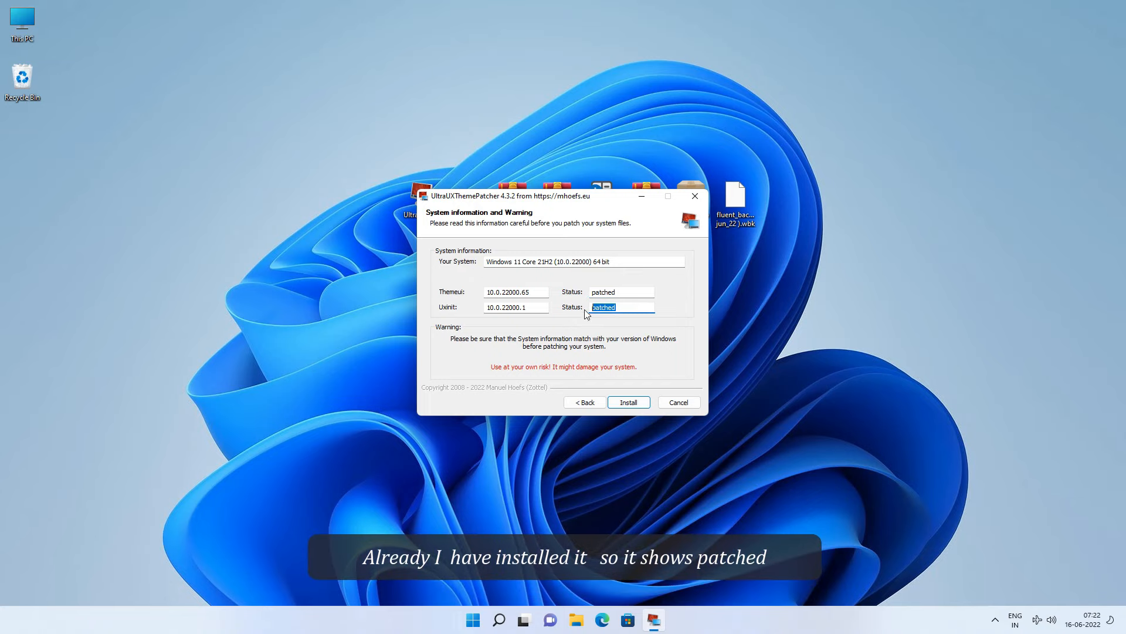
{"action": "left_click", "coordinate": [629, 403]}
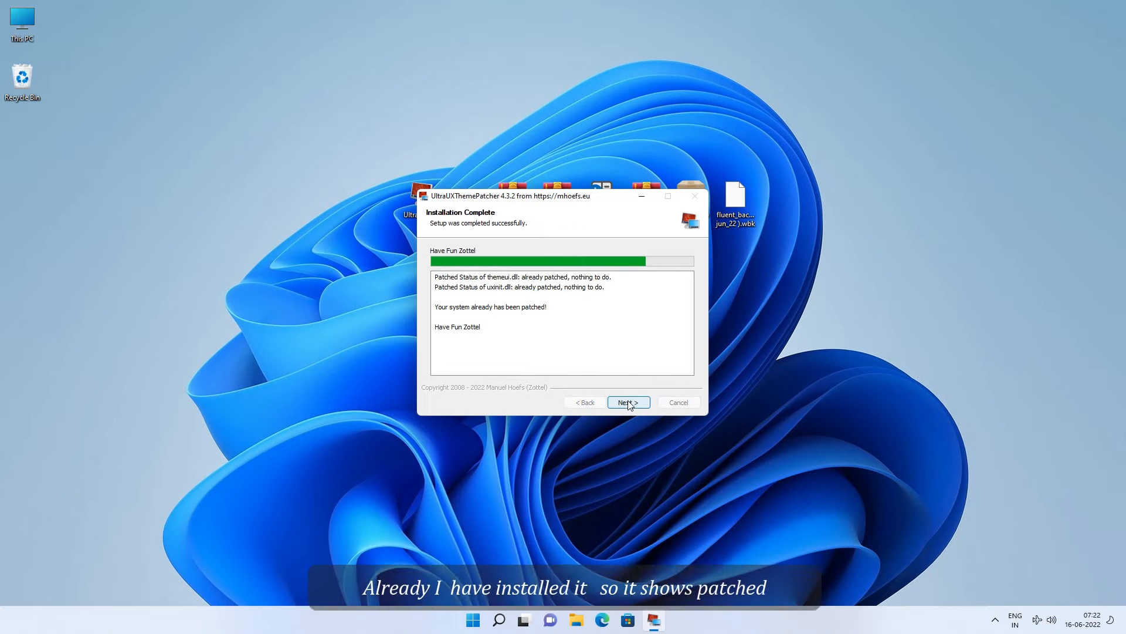
{"action": "left_click", "coordinate": [629, 403]}
{"action": "left_click", "coordinate": [629, 403]}
{"action": "left_click", "coordinate": [629, 402]}
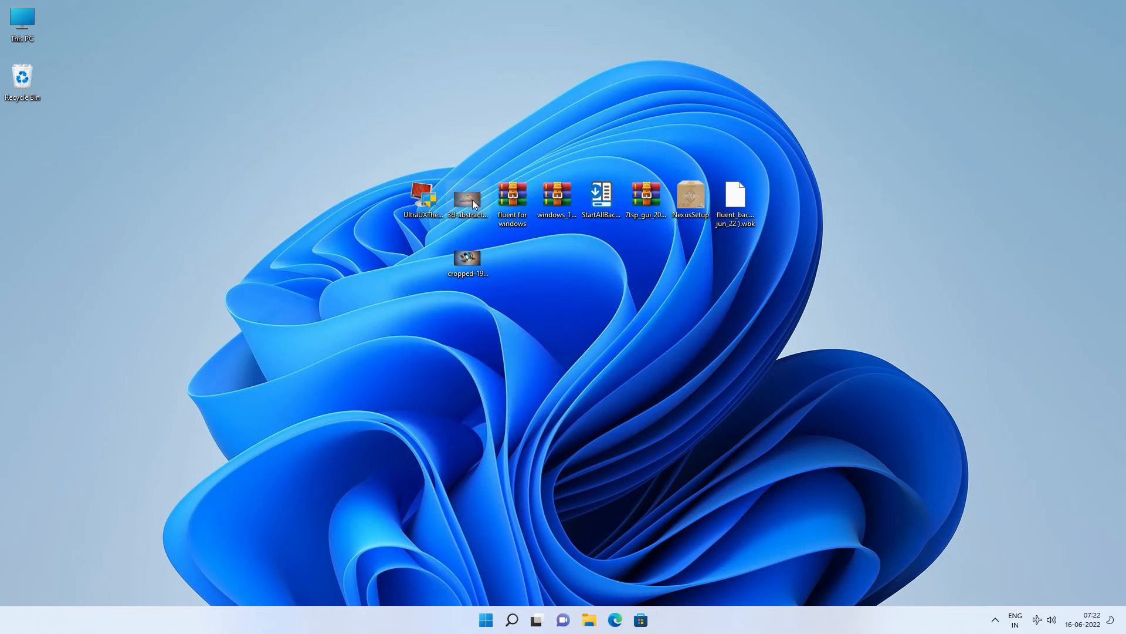
- Set the 3d-abstract artwork image on the desktop as the desktop background
{"action": "right_click", "coordinate": [474, 203]}
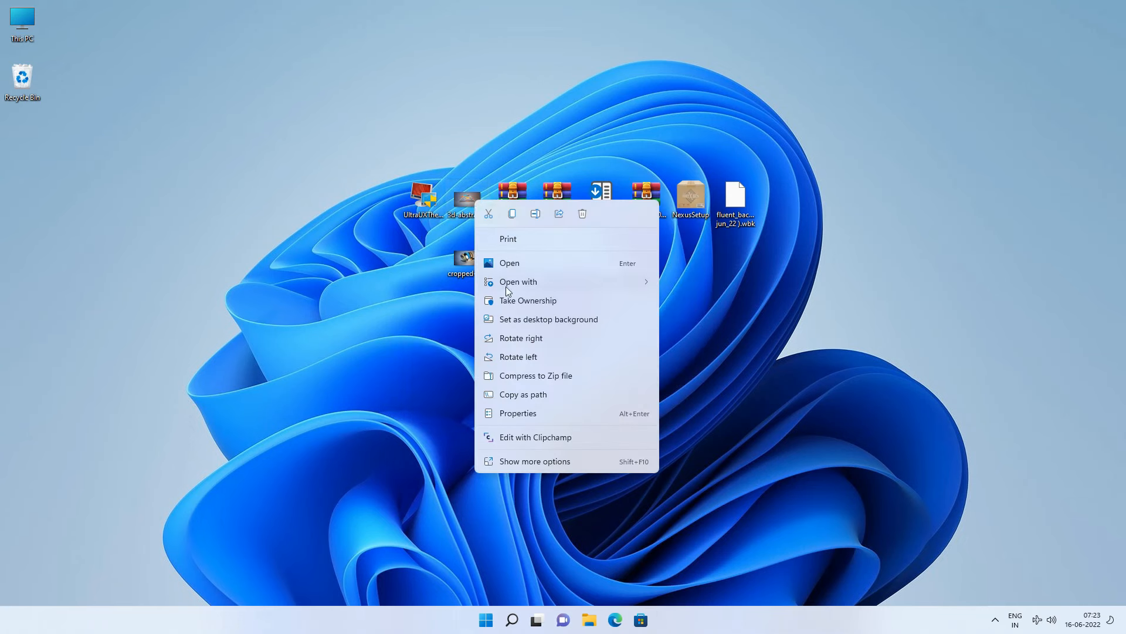
{"action": "left_click", "coordinate": [511, 320]}
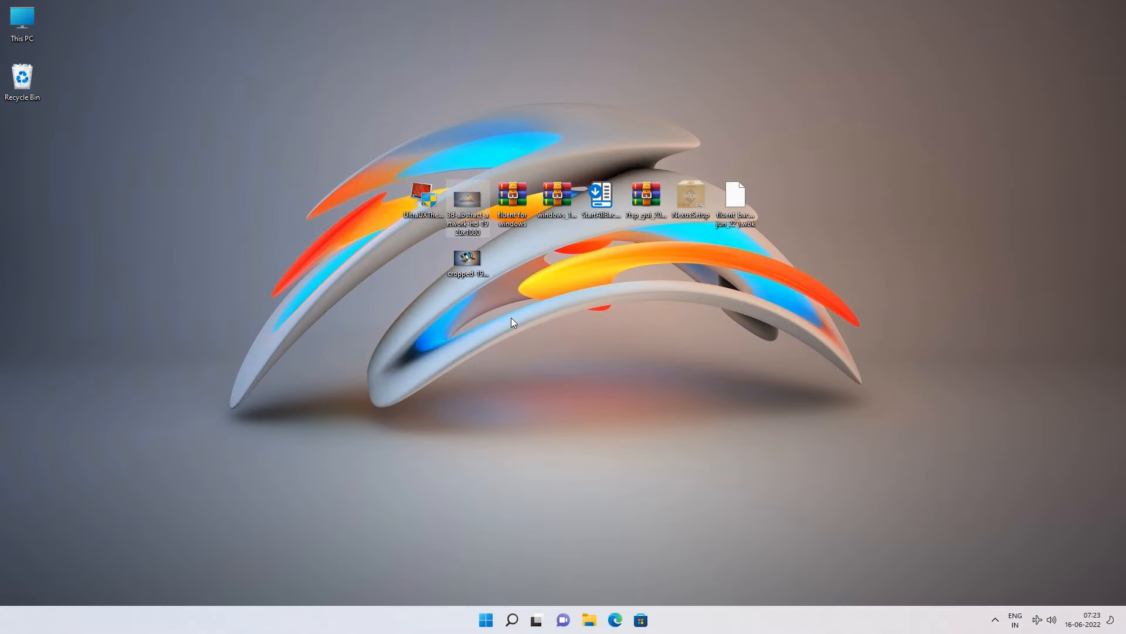
- Extract the "fluent for windows" archive to its default desktop folder, showing the extracted files when complete
{"action": "right_click", "coordinate": [515, 200]}
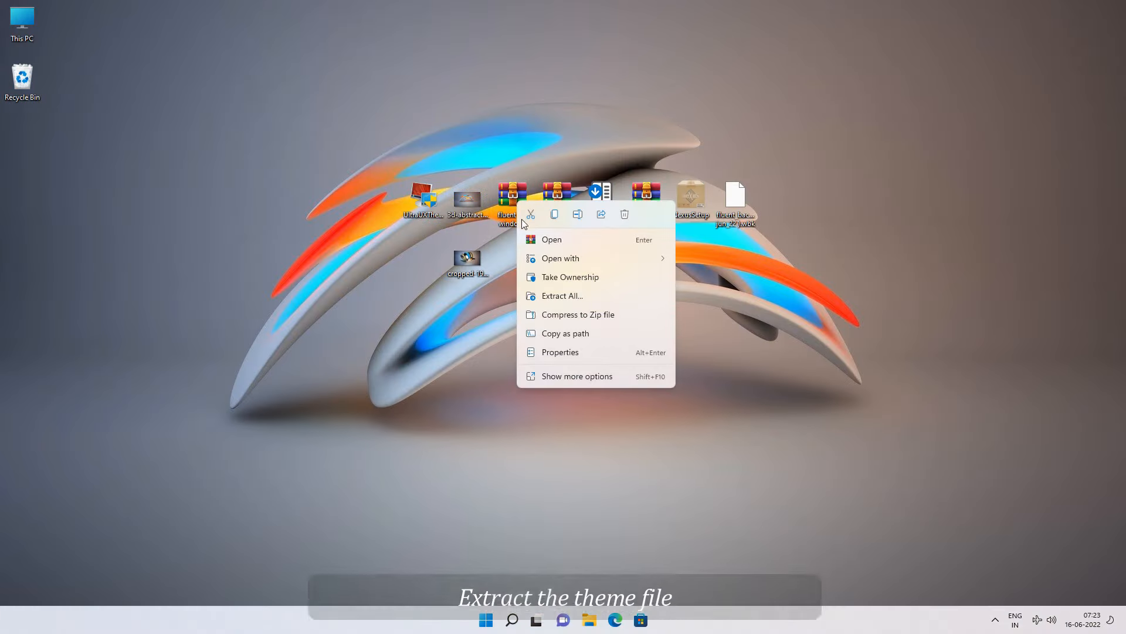
{"action": "left_click", "coordinate": [544, 298]}
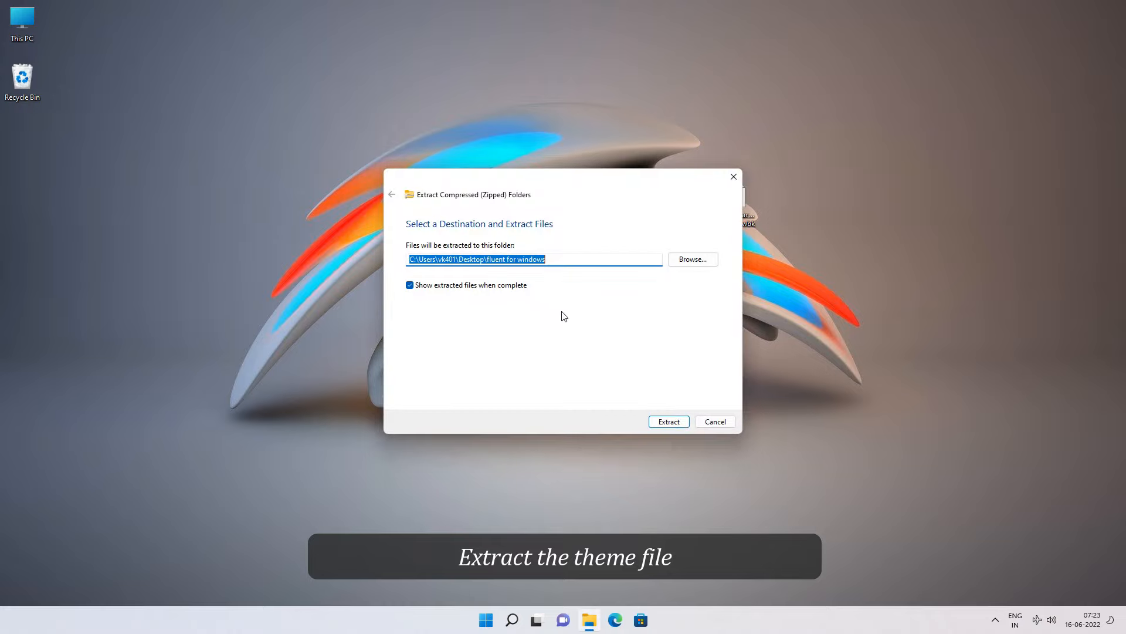
{"action": "left_click", "coordinate": [669, 420]}
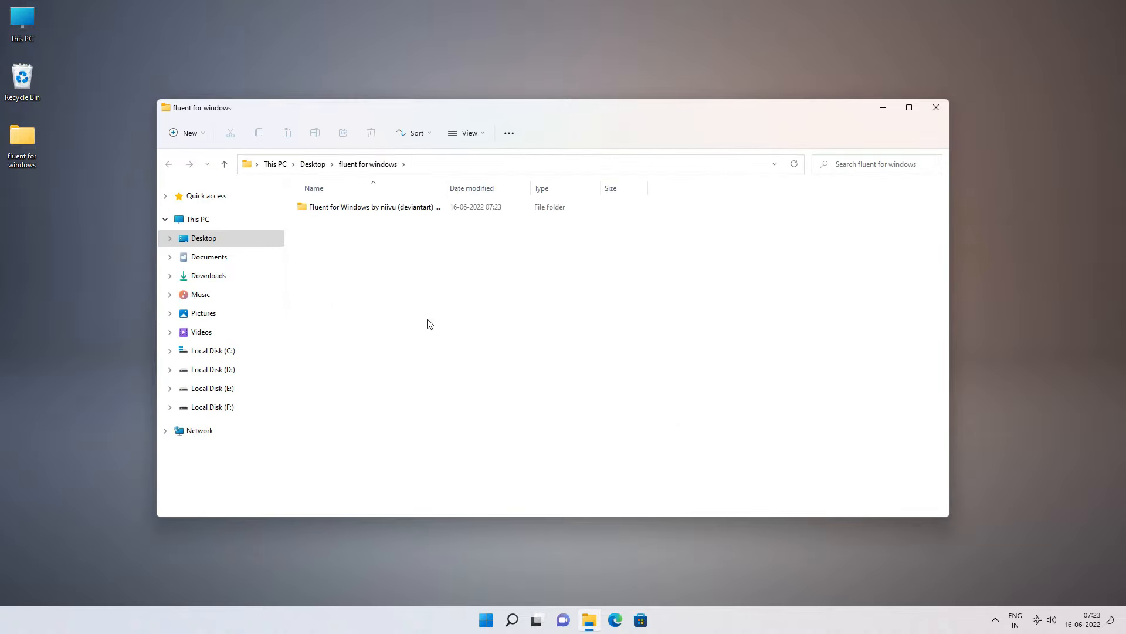
- Copy all the fluent folders and theme files from the Windows Themes folder of the extracted Fluent for Windows package
{"action": "left_click", "coordinate": [355, 209]}
{"action": "double_click", "coordinate": [354, 210]}
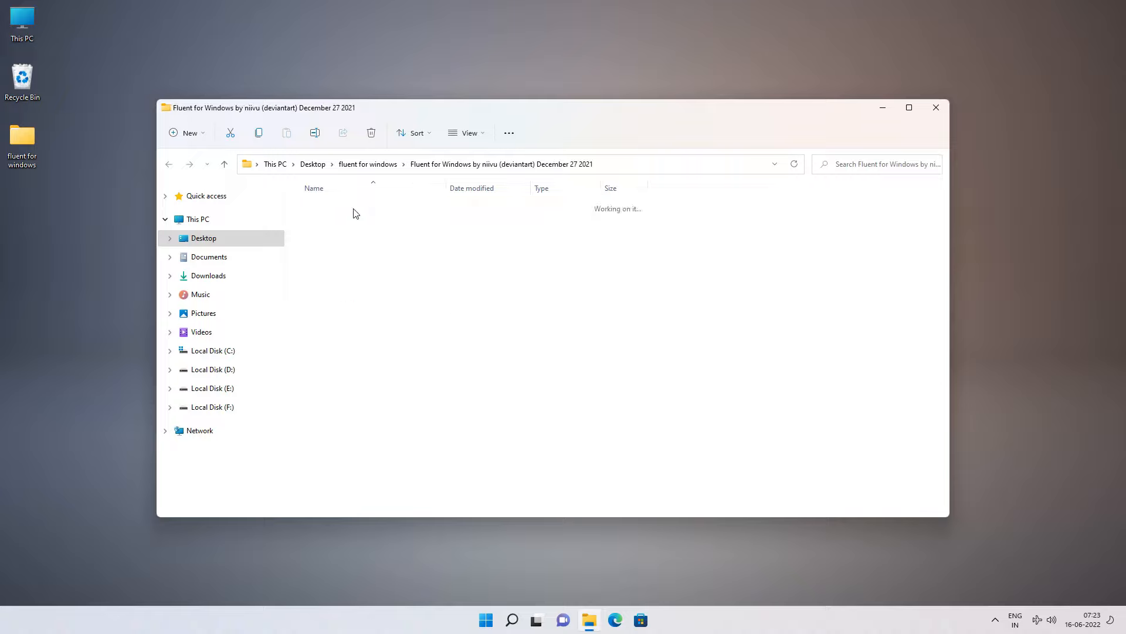
{"action": "left_click", "coordinate": [341, 307]}
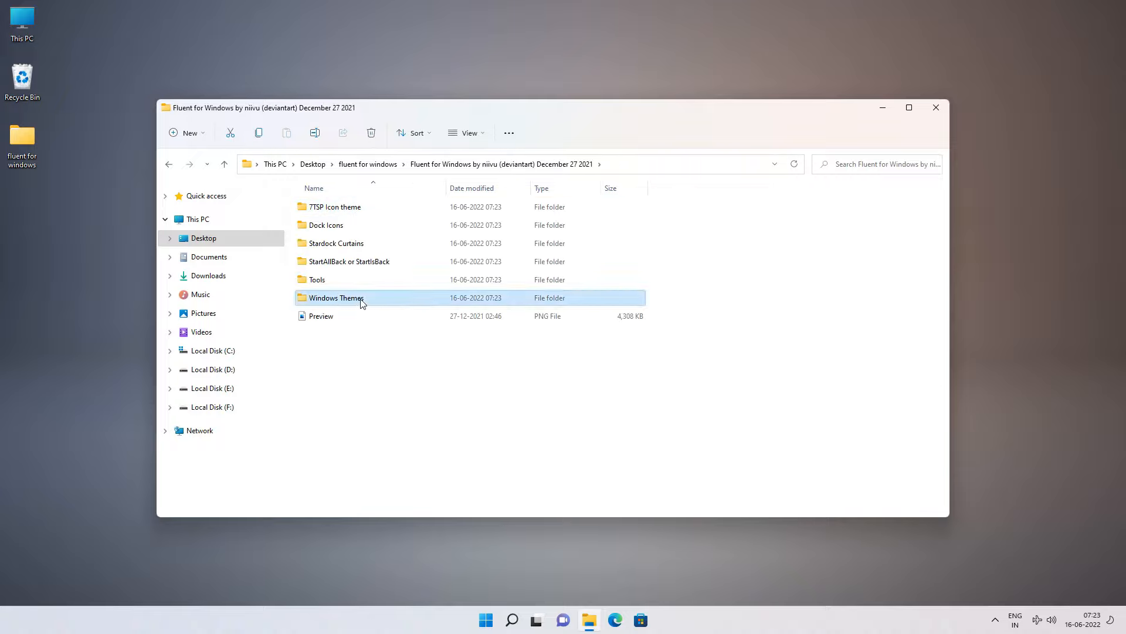
{"action": "double_click", "coordinate": [360, 302]}
{"action": "left_click_drag", "start_coordinate": [354, 338], "coordinate": [369, 203]}
{"action": "right_click", "coordinate": [372, 209]}
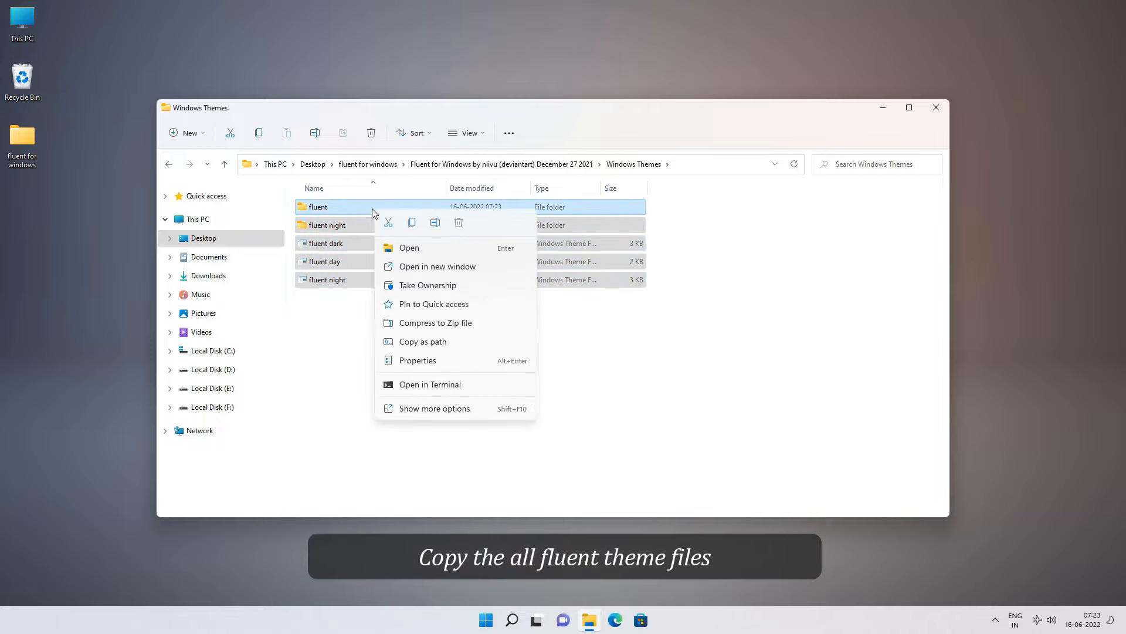
{"action": "left_click", "coordinate": [413, 223]}
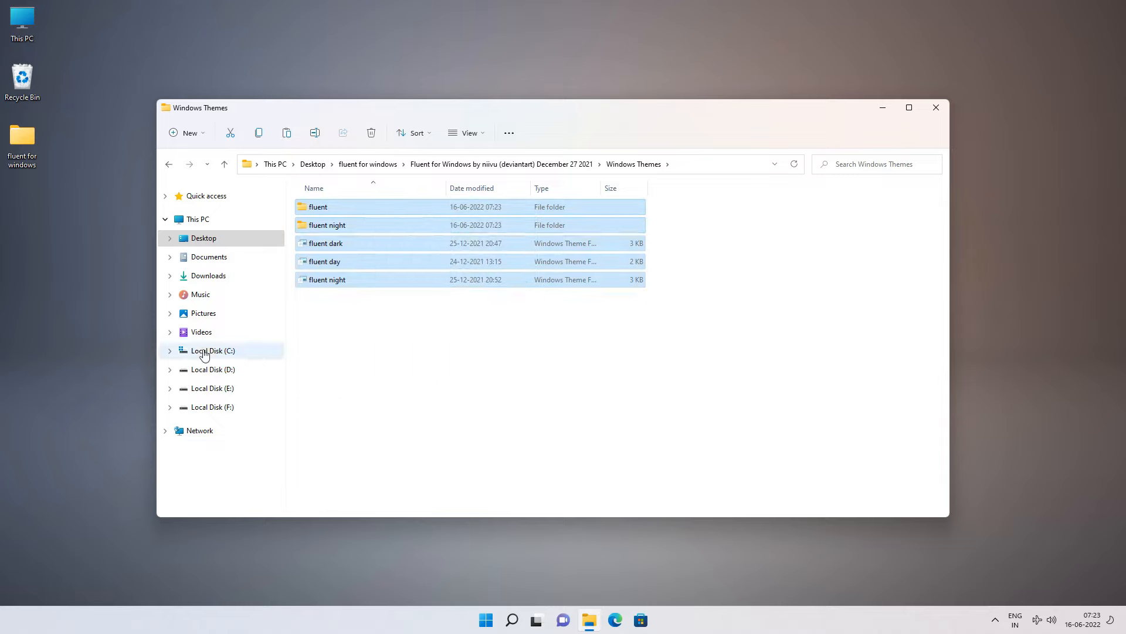
- Go to the Themes folder under C:\Windows\Resources
{"action": "left_click", "coordinate": [230, 355]}
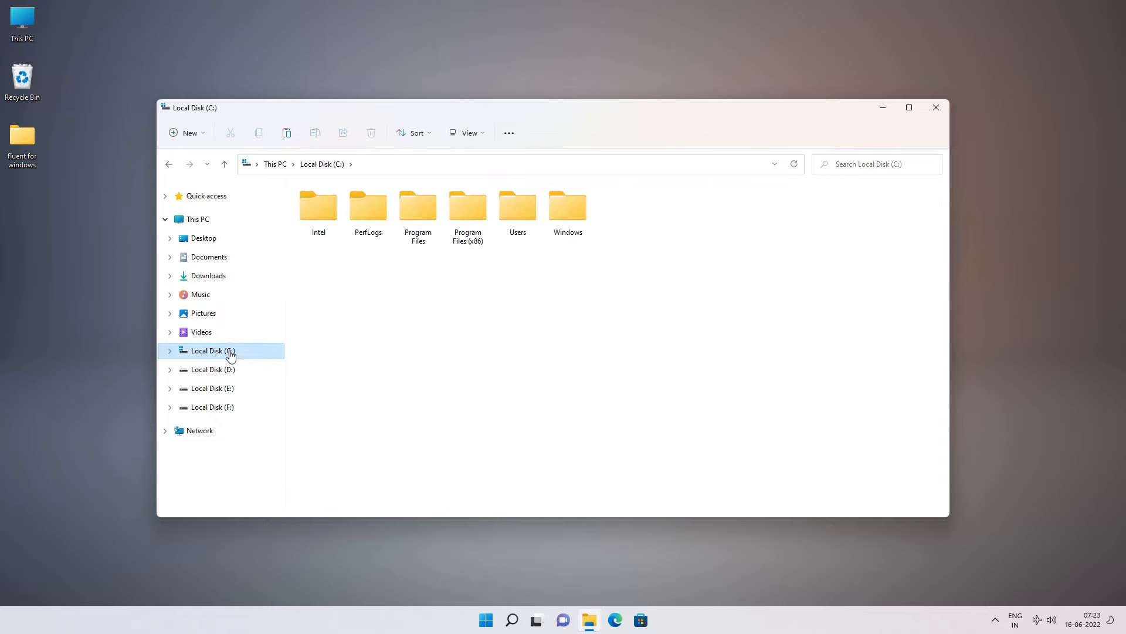
{"action": "left_click", "coordinate": [558, 220]}
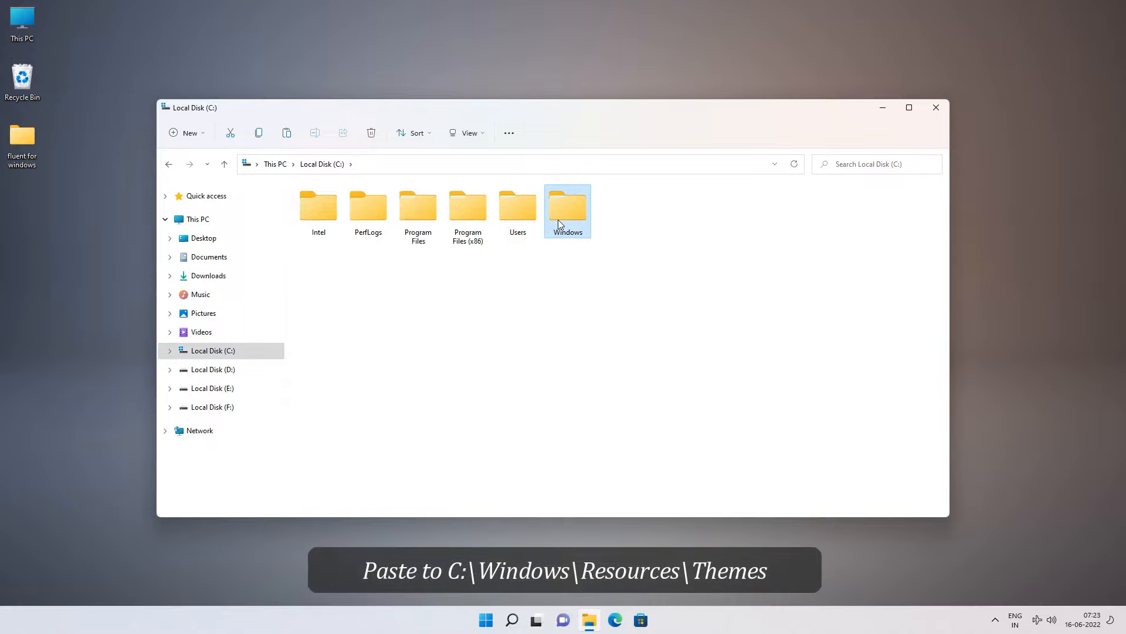
{"action": "double_click", "coordinate": [570, 233]}
{"action": "scroll", "coordinate": [572, 233], "scroll_direction": "down", "scroll_amount": 20}
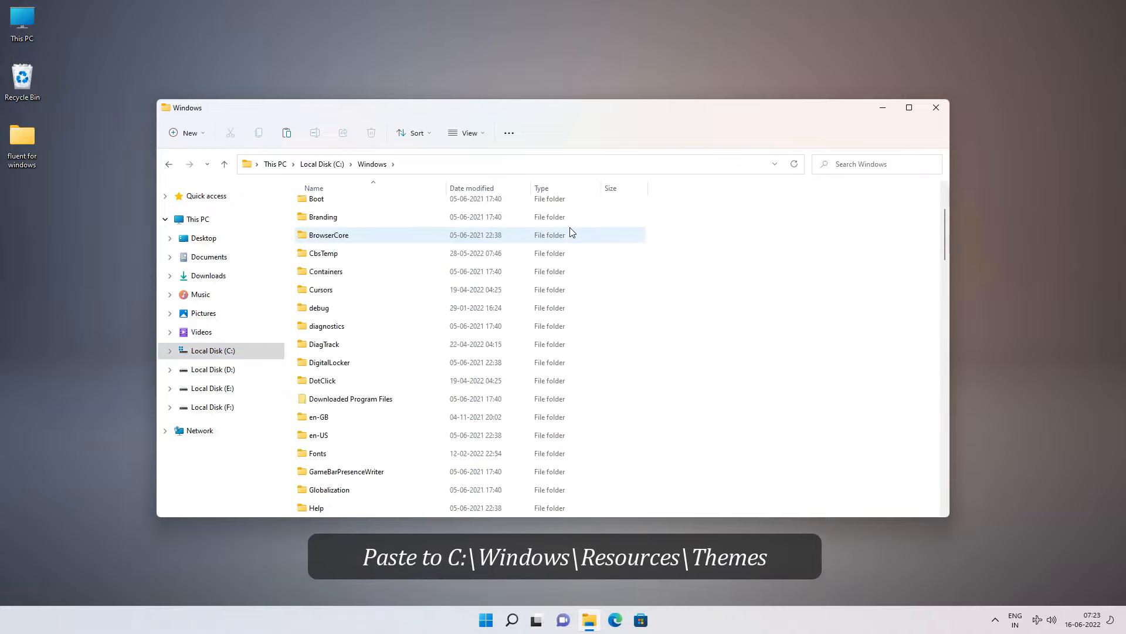
{"action": "scroll", "coordinate": [572, 233], "scroll_direction": "down", "scroll_amount": 2}
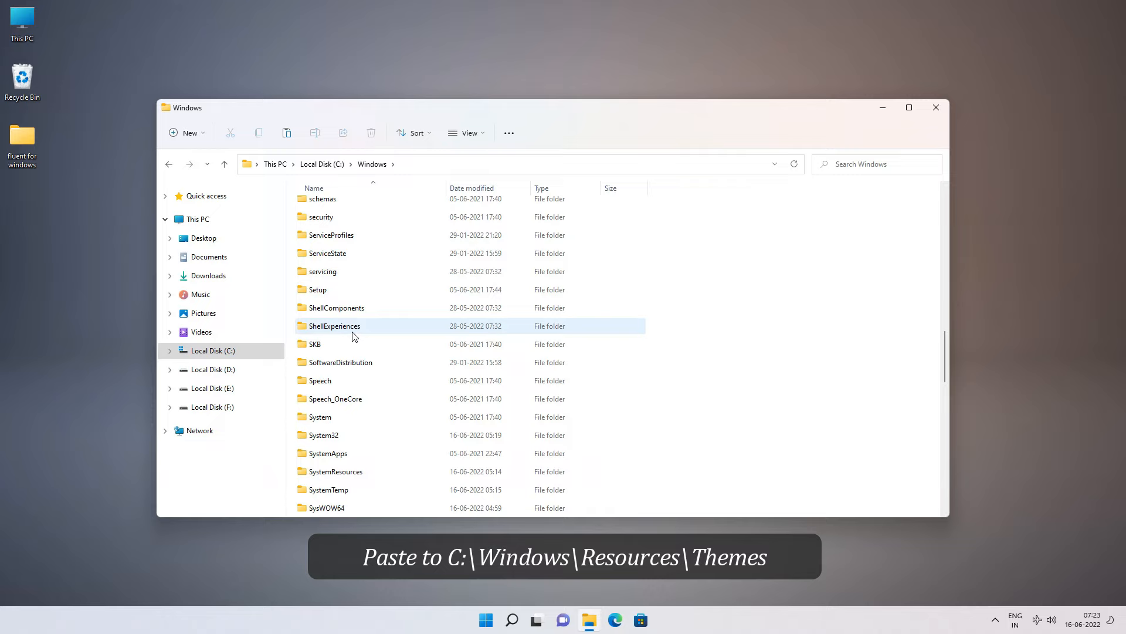
{"action": "scroll", "coordinate": [352, 332], "scroll_direction": "up", "scroll_amount": 2}
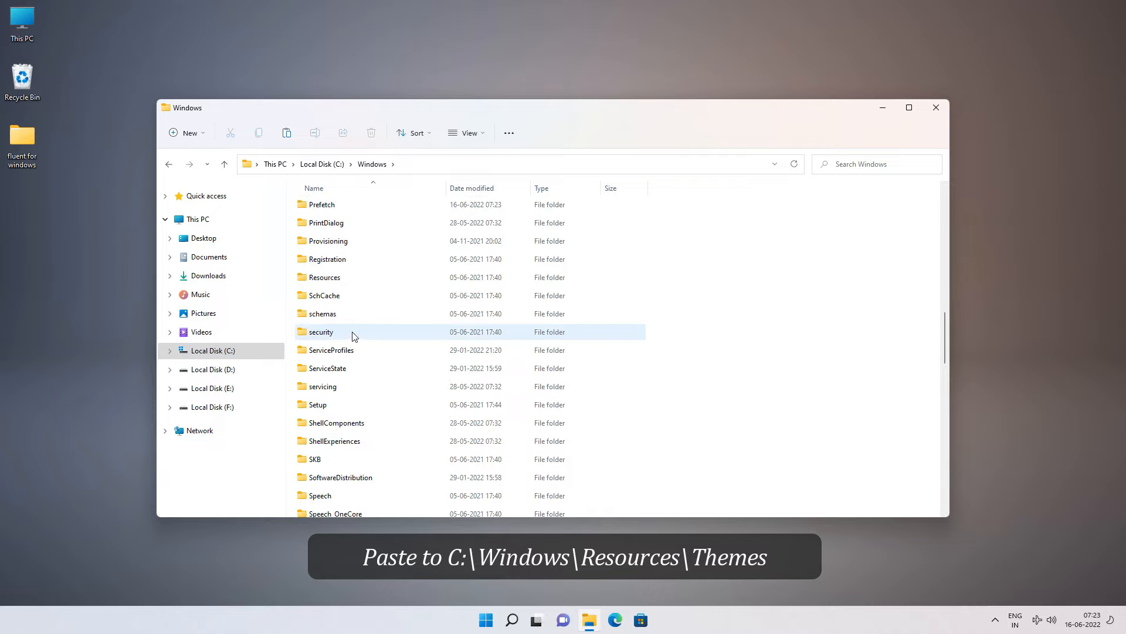
{"action": "left_click", "coordinate": [321, 280]}
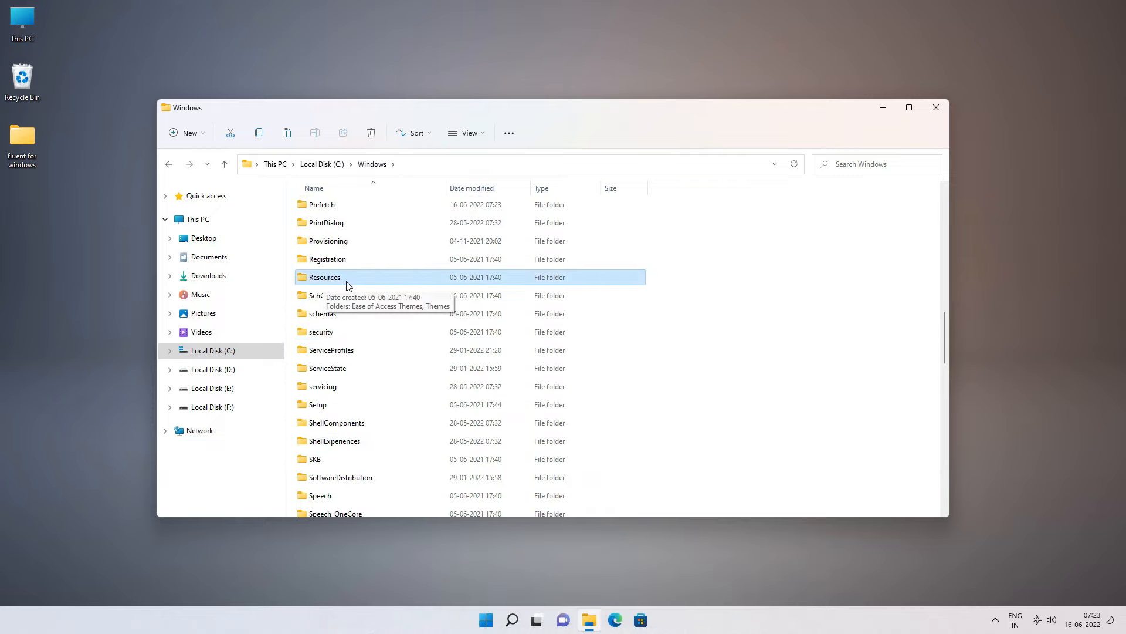
{"action": "double_click", "coordinate": [347, 283]}
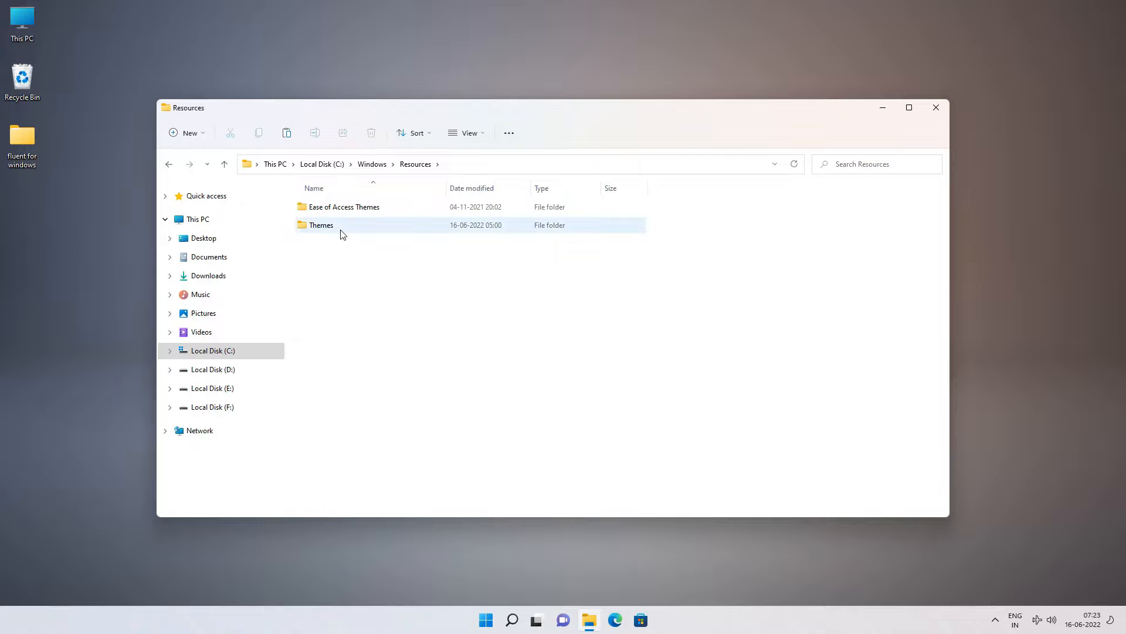
{"action": "double_click", "coordinate": [343, 232]}
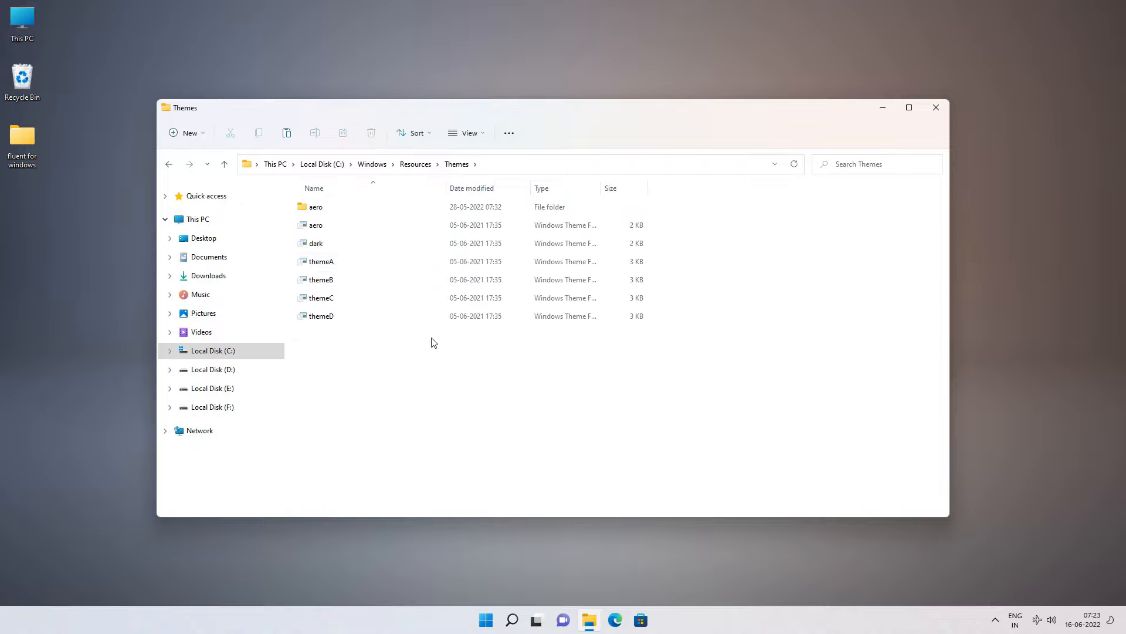
- Paste the copied fluent folders and theme files into the Themes folder with administrator permission for all items, and close the window
{"action": "right_click", "coordinate": [413, 369]}
{"action": "left_click", "coordinate": [427, 379]}
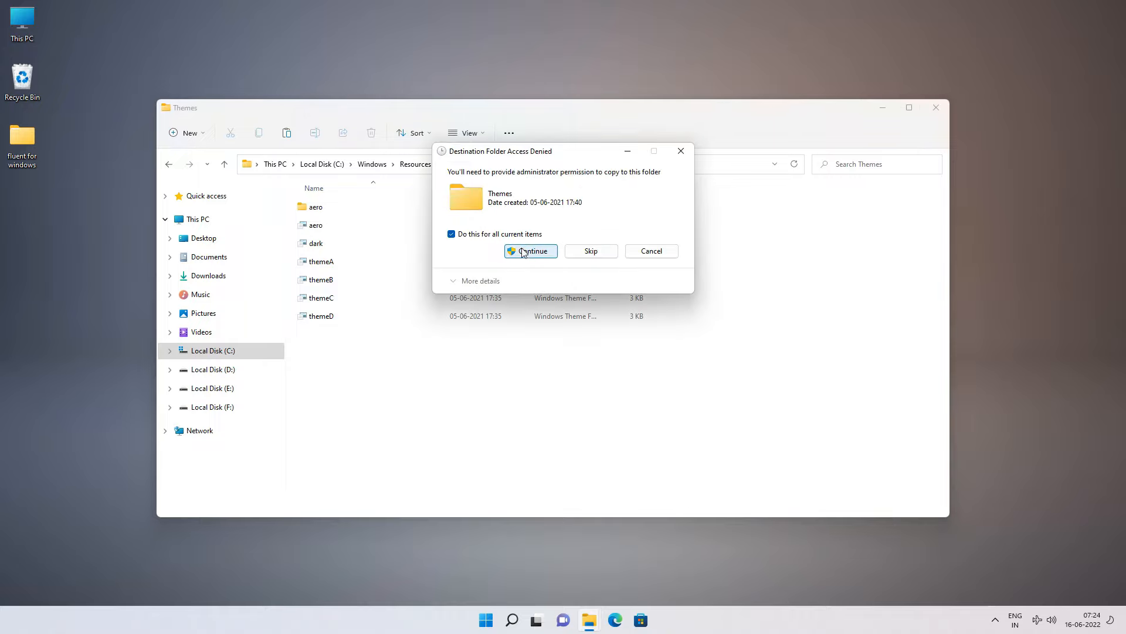
{"action": "left_click", "coordinate": [524, 251]}
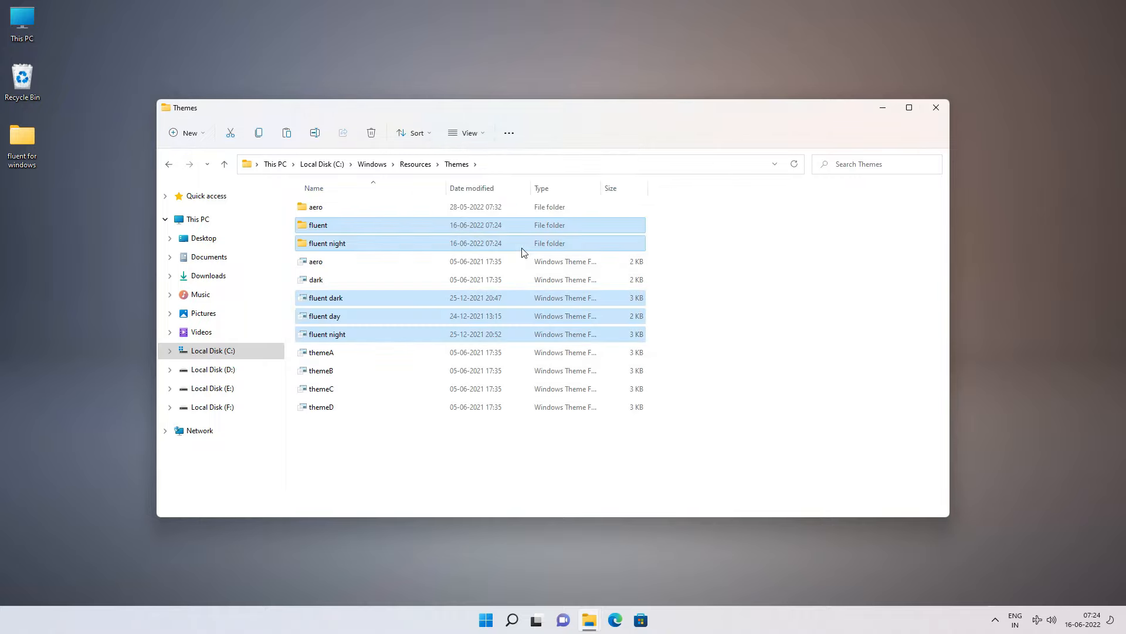
{"action": "left_click", "coordinate": [929, 117]}
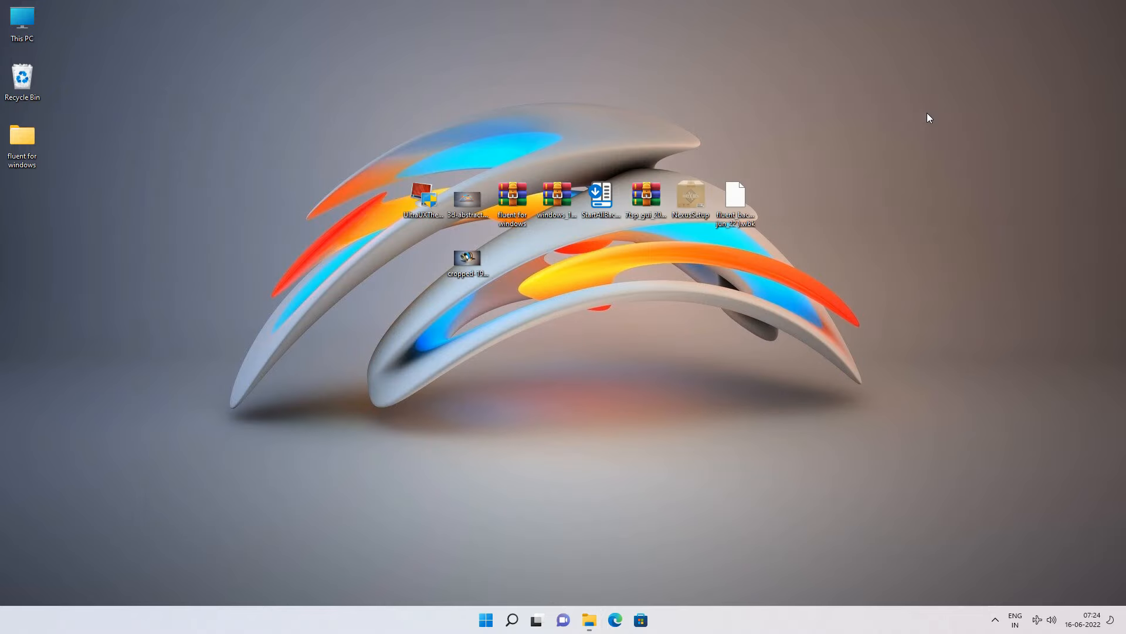
- Apply the light fluent day theme from the desktop's personalisation settings and close Settings
{"action": "right_click", "coordinate": [927, 112]}
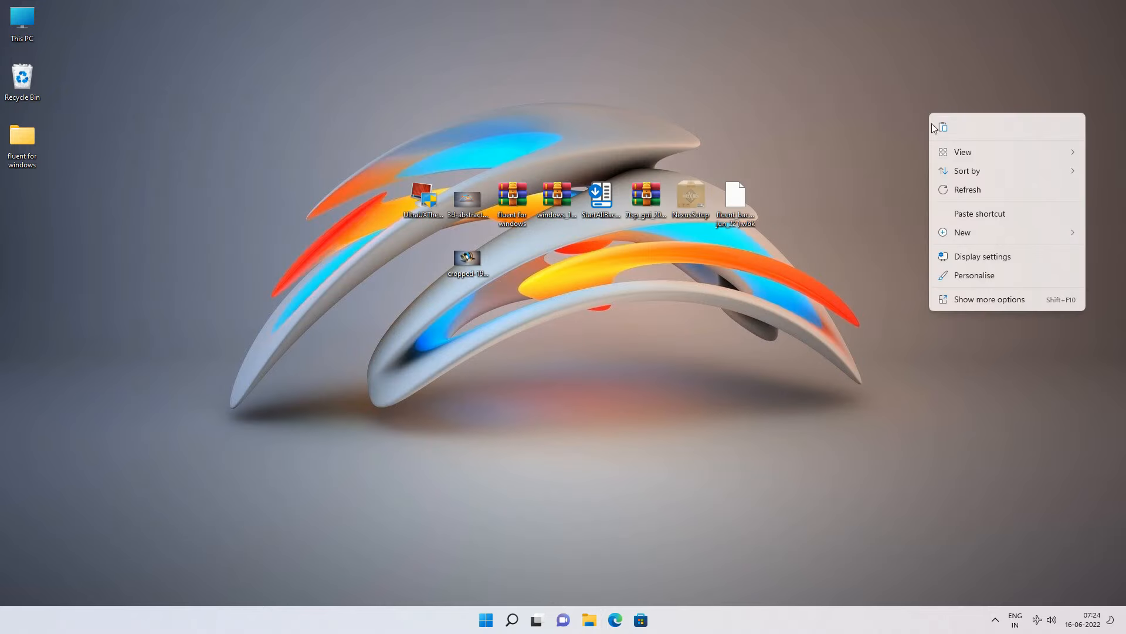
{"action": "left_click", "coordinate": [945, 272]}
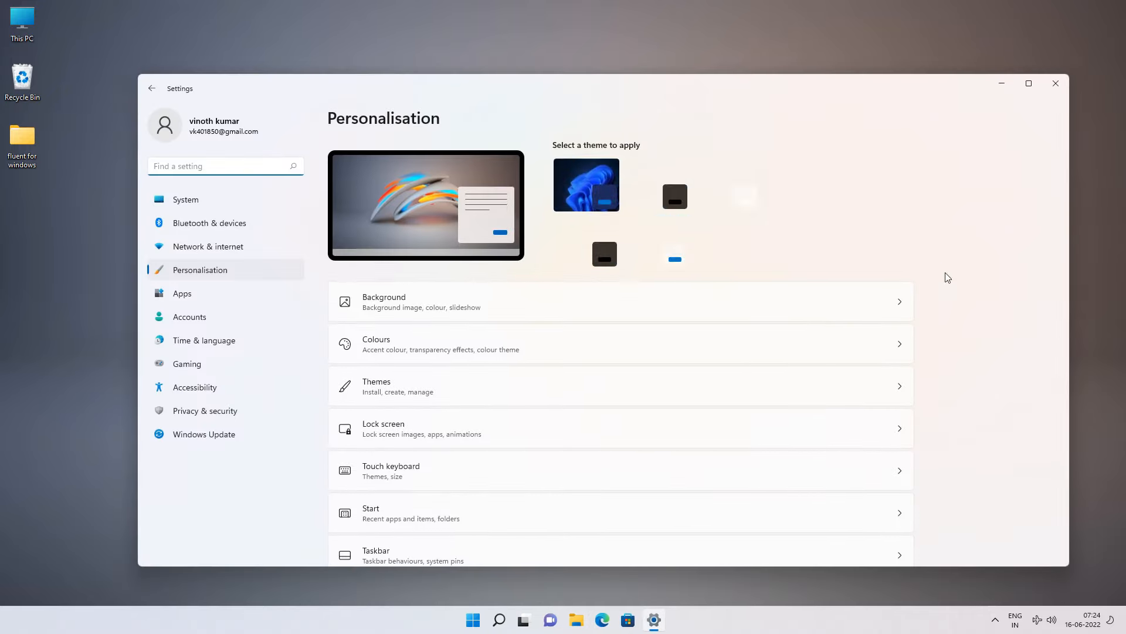
{"action": "scroll", "coordinate": [850, 305], "scroll_direction": "down", "scroll_amount": 2}
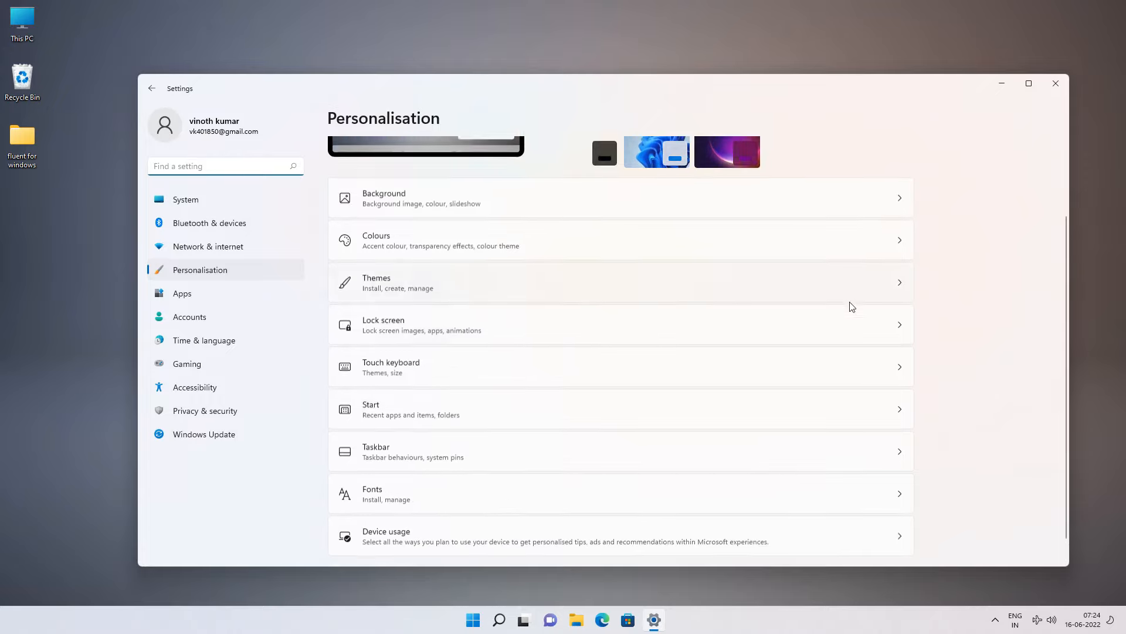
{"action": "left_click", "coordinate": [417, 273]}
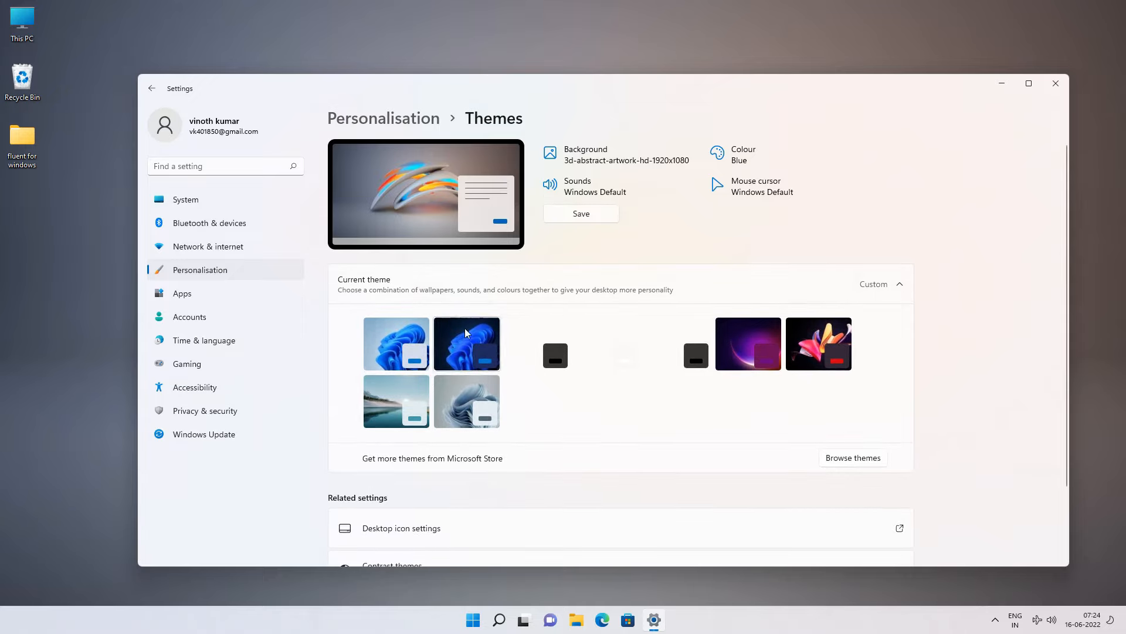
{"action": "scroll", "coordinate": [573, 307], "scroll_direction": "down", "scroll_amount": 2}
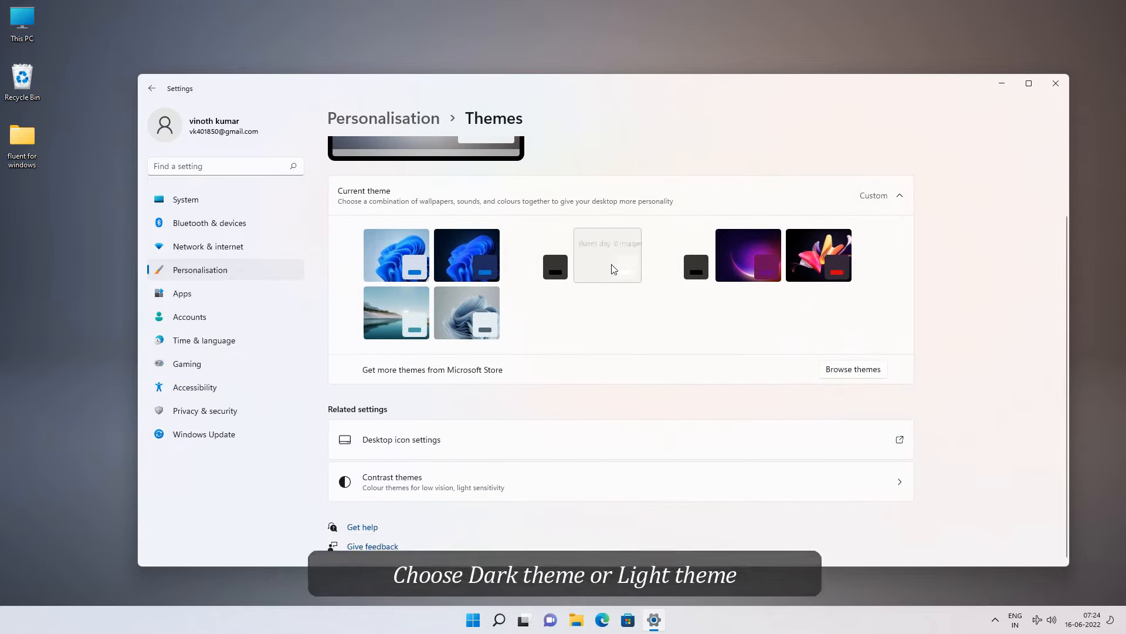
{"action": "left_click", "coordinate": [607, 271]}
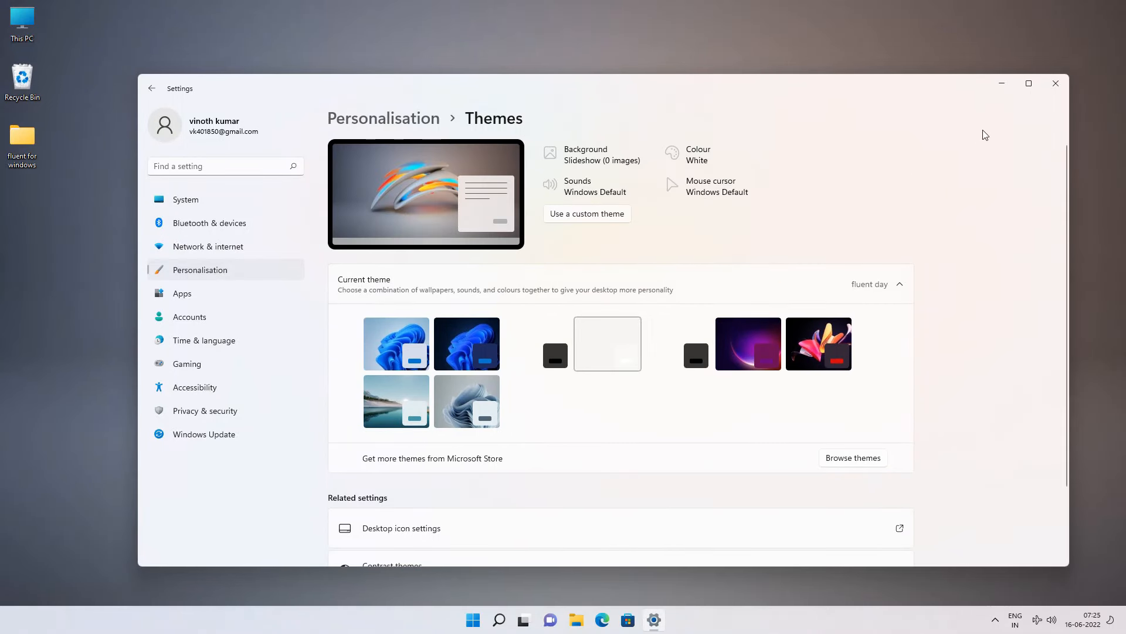
{"action": "left_click", "coordinate": [1056, 84]}
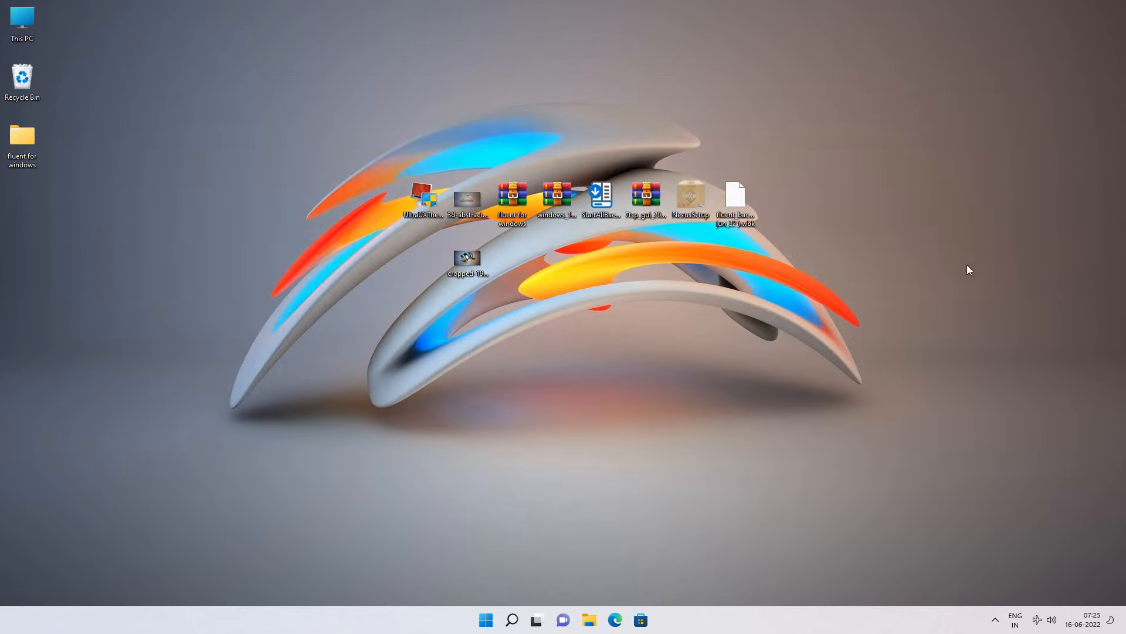
- Extract the windows_11_cursors_concept_v2 archive to its default desktop folder, showing the extracted files when complete
{"action": "right_click", "coordinate": [550, 198]}
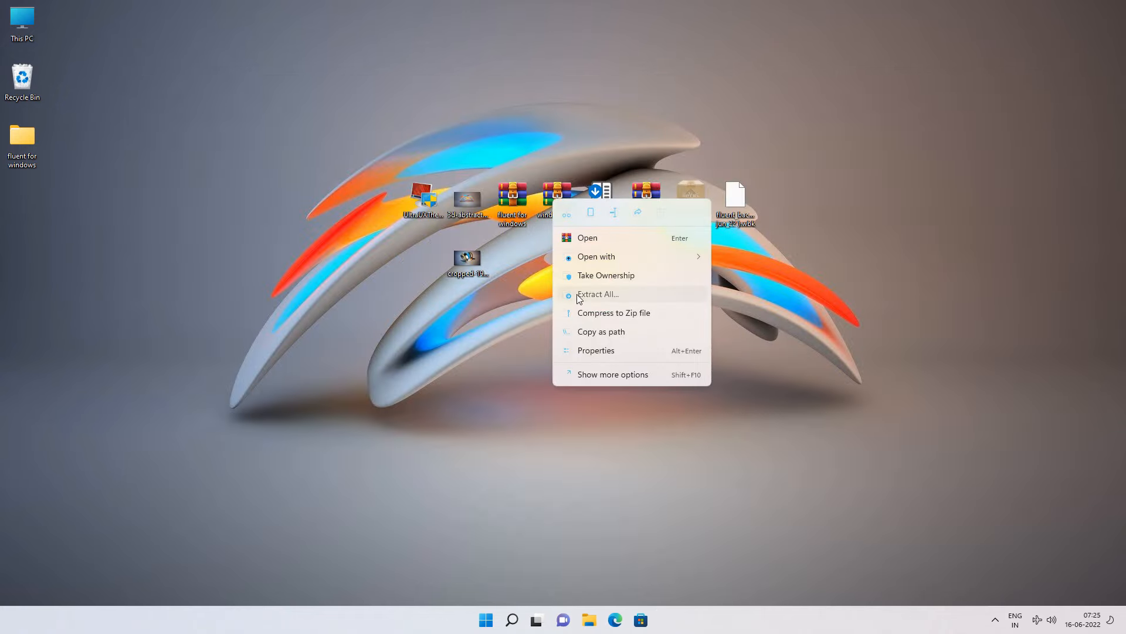
{"action": "left_click", "coordinate": [598, 294]}
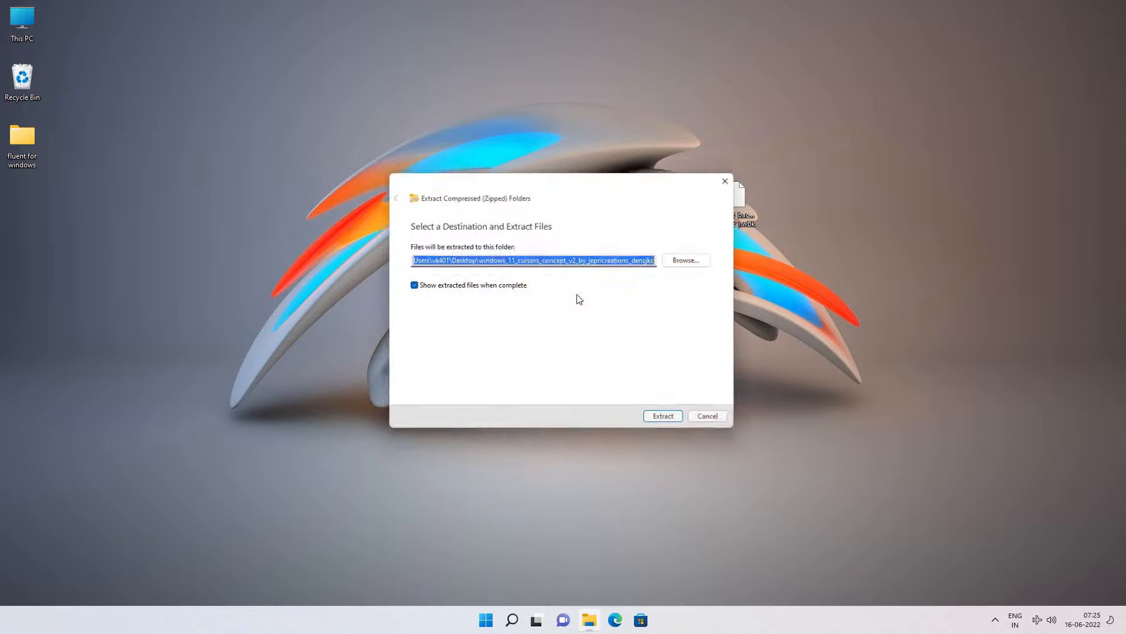
{"action": "left_click", "coordinate": [669, 421]}
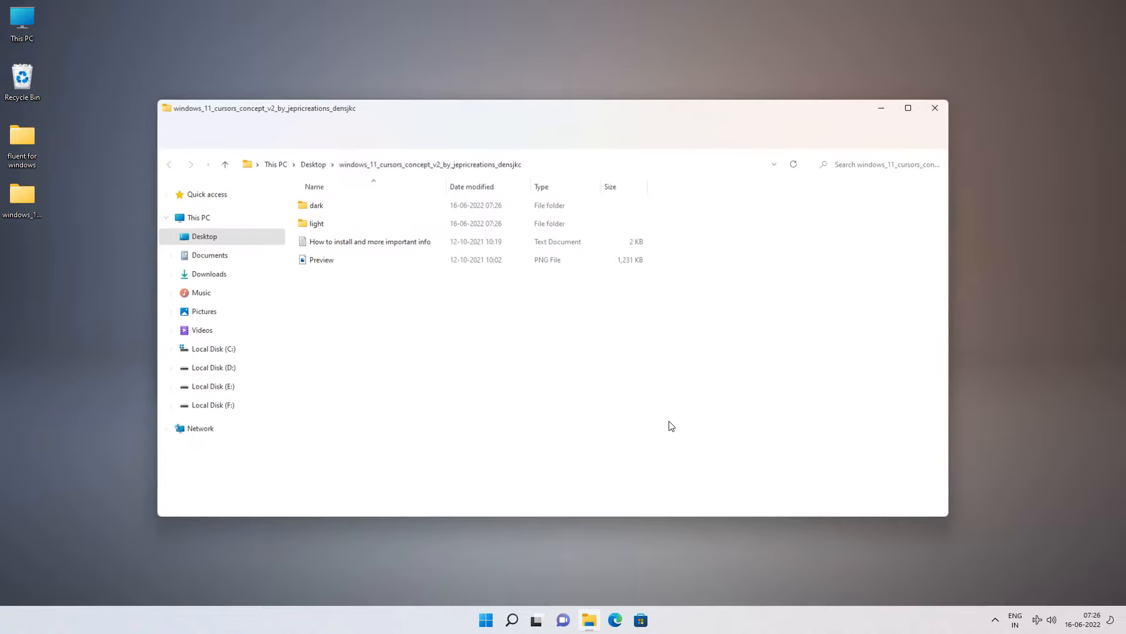
- Install the light cursor set using the Install setup information file in the extracted light folder
{"action": "double_click", "coordinate": [327, 226]}
{"action": "scroll", "coordinate": [410, 352], "scroll_direction": "down", "scroll_amount": 1}
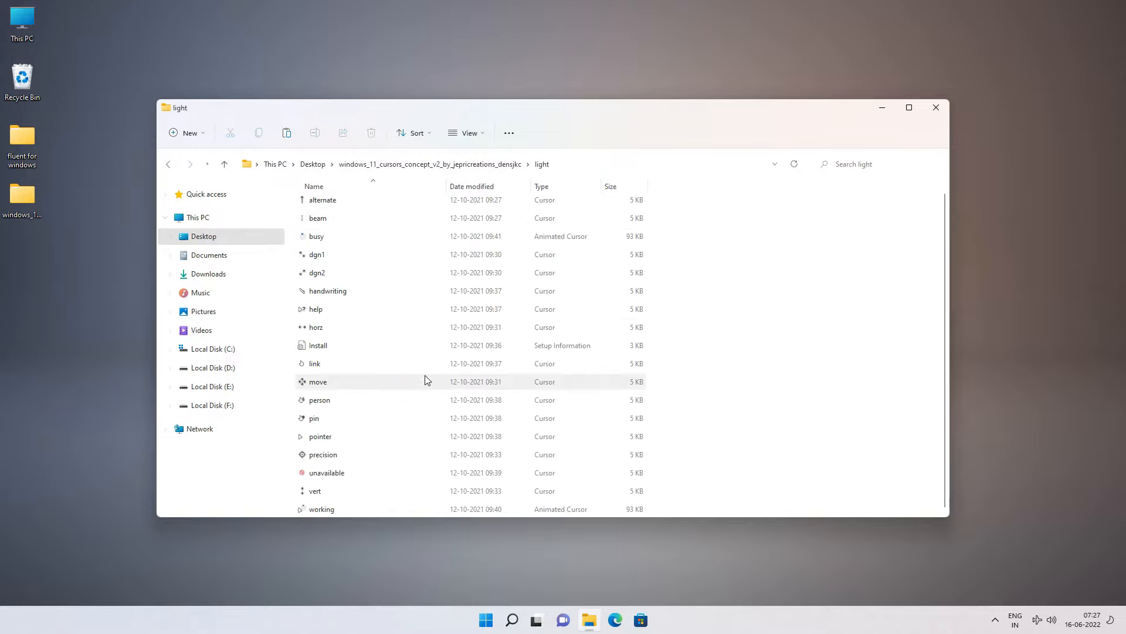
{"action": "left_click", "coordinate": [332, 349]}
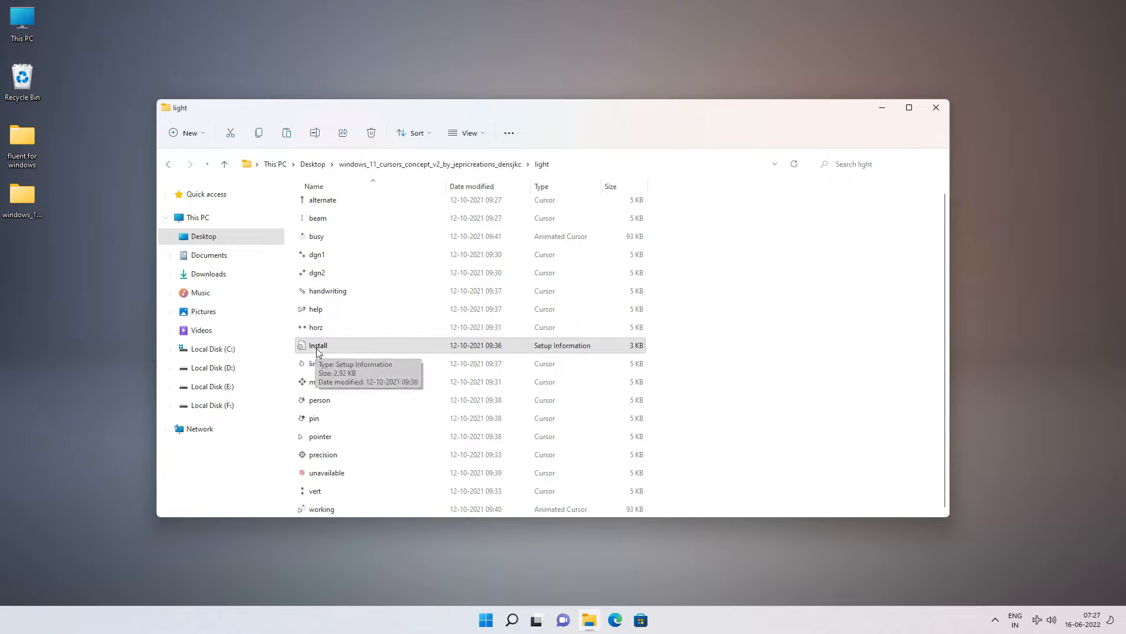
{"action": "right_click", "coordinate": [332, 349]}
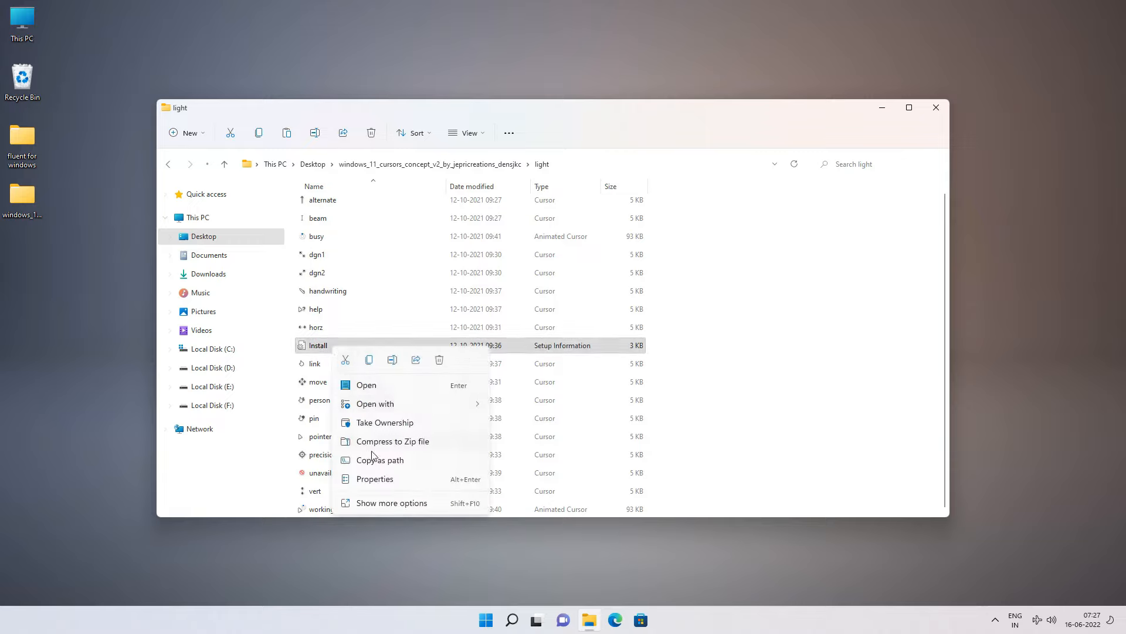
{"action": "left_click", "coordinate": [374, 503]}
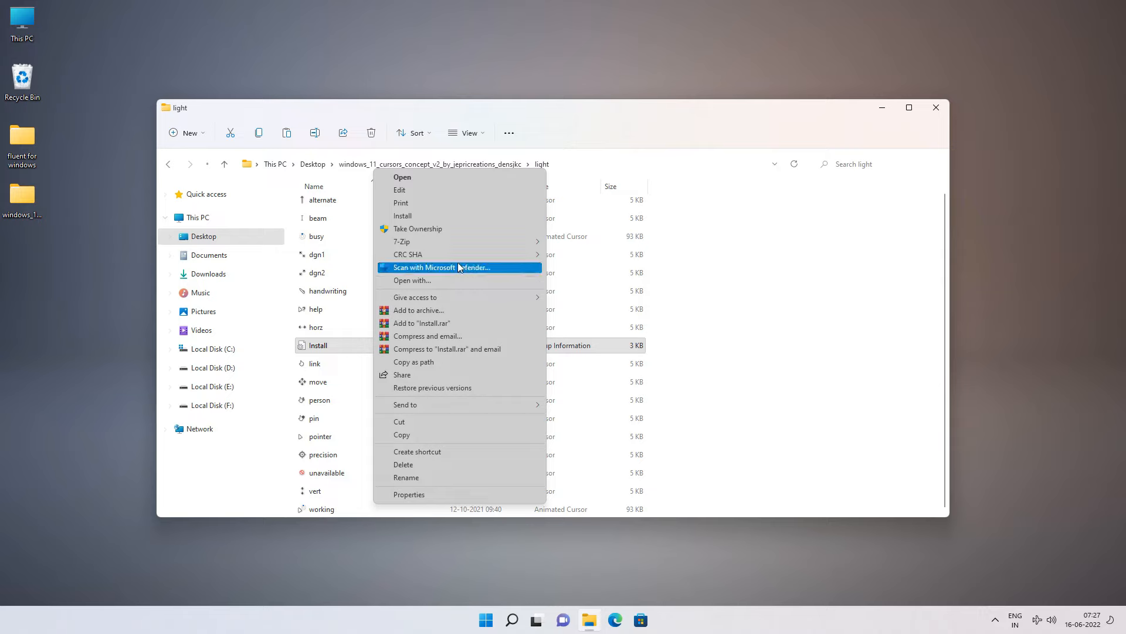
{"action": "left_click", "coordinate": [410, 216]}
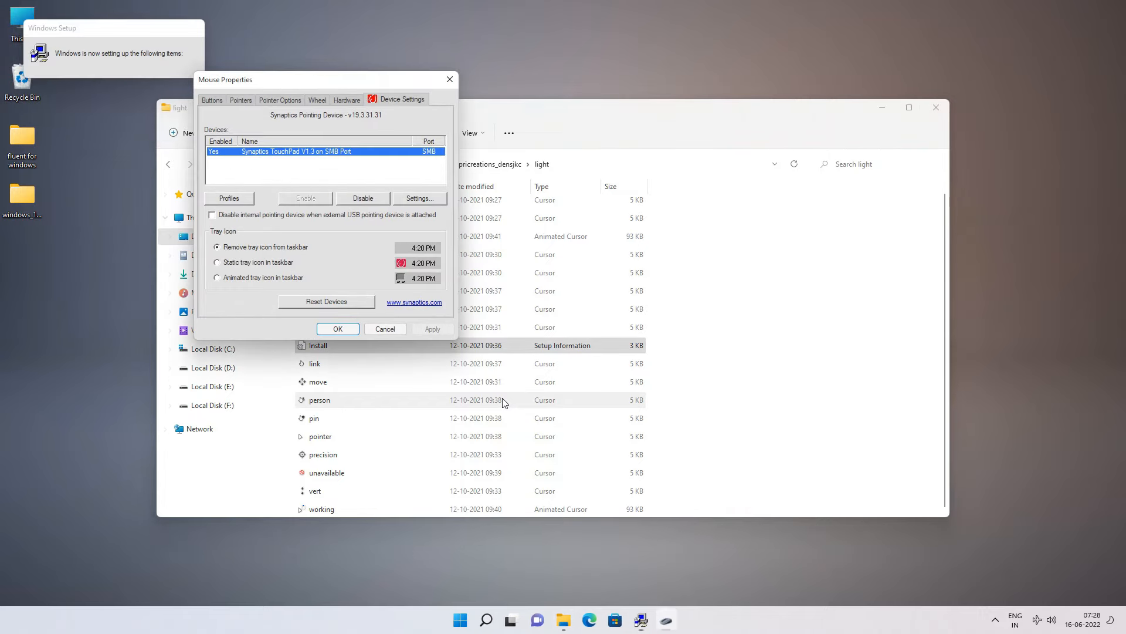
- Set the pointer scheme to Windows 11 Cursors Light v2, replacing the existing scheme of that name, and close the light folder
{"action": "left_click", "coordinate": [245, 103]}
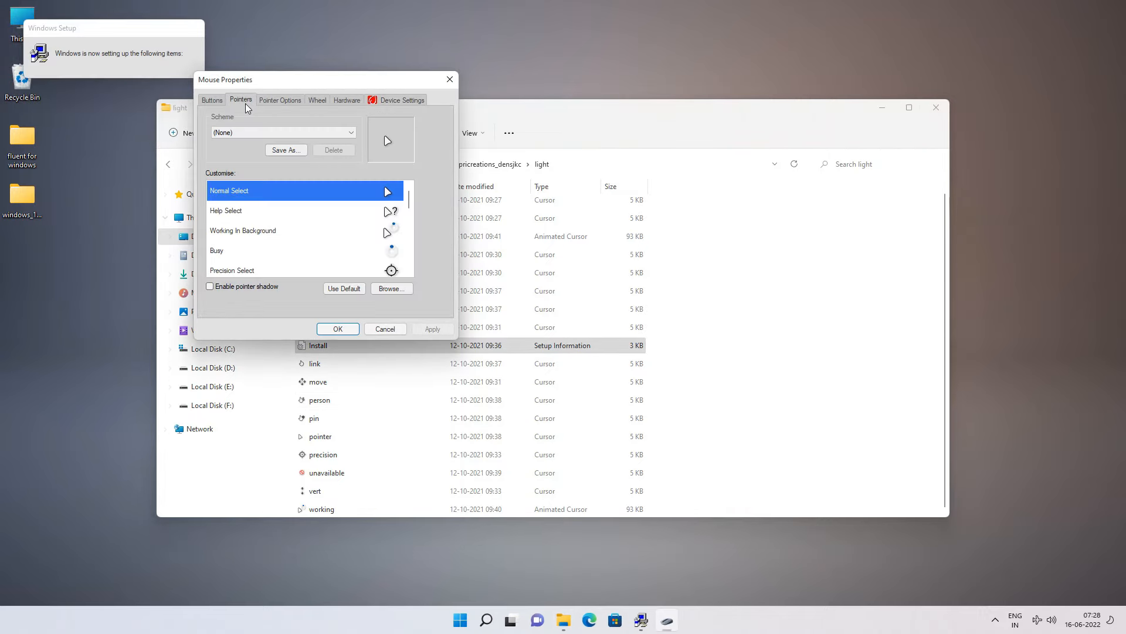
{"action": "left_click", "coordinate": [238, 134]}
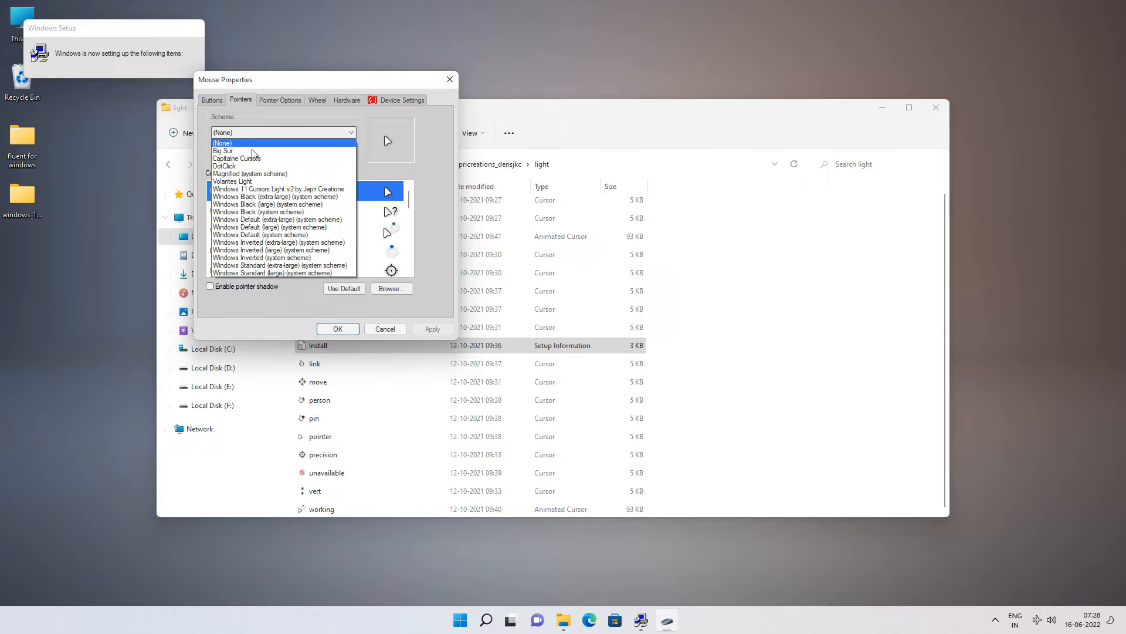
{"action": "left_click", "coordinate": [264, 189]}
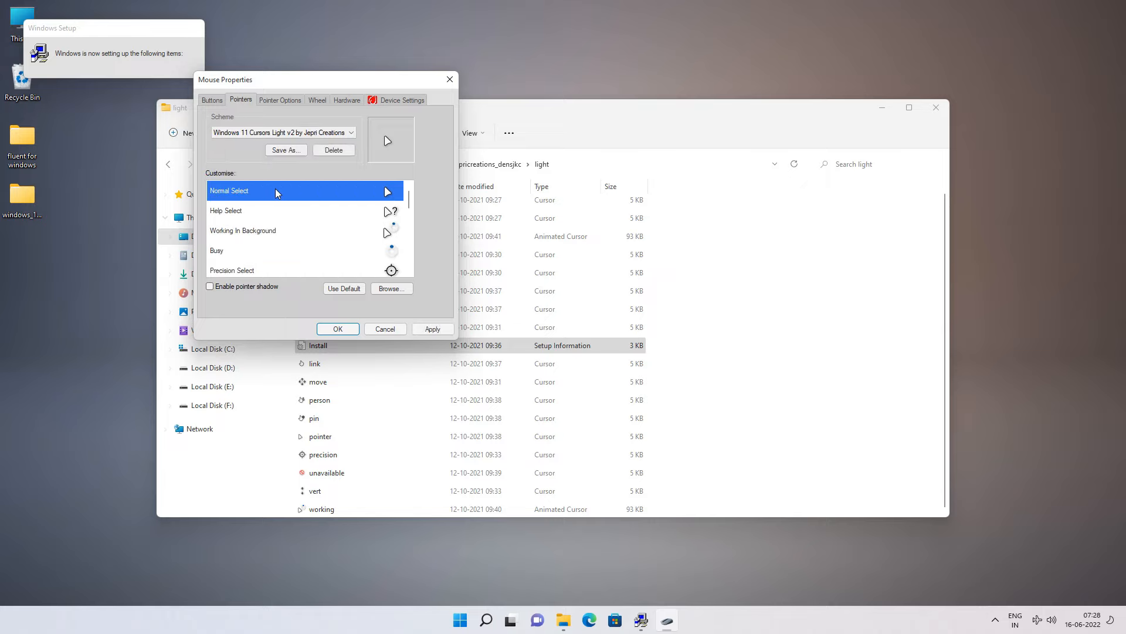
{"action": "left_click", "coordinate": [352, 332]}
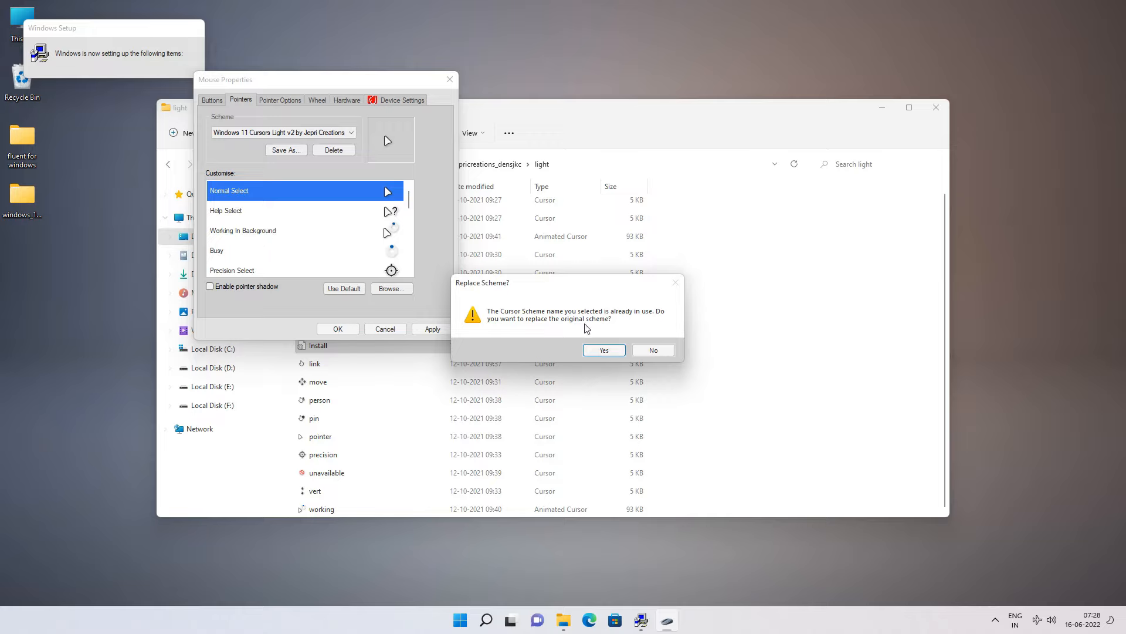
{"action": "left_click", "coordinate": [599, 350]}
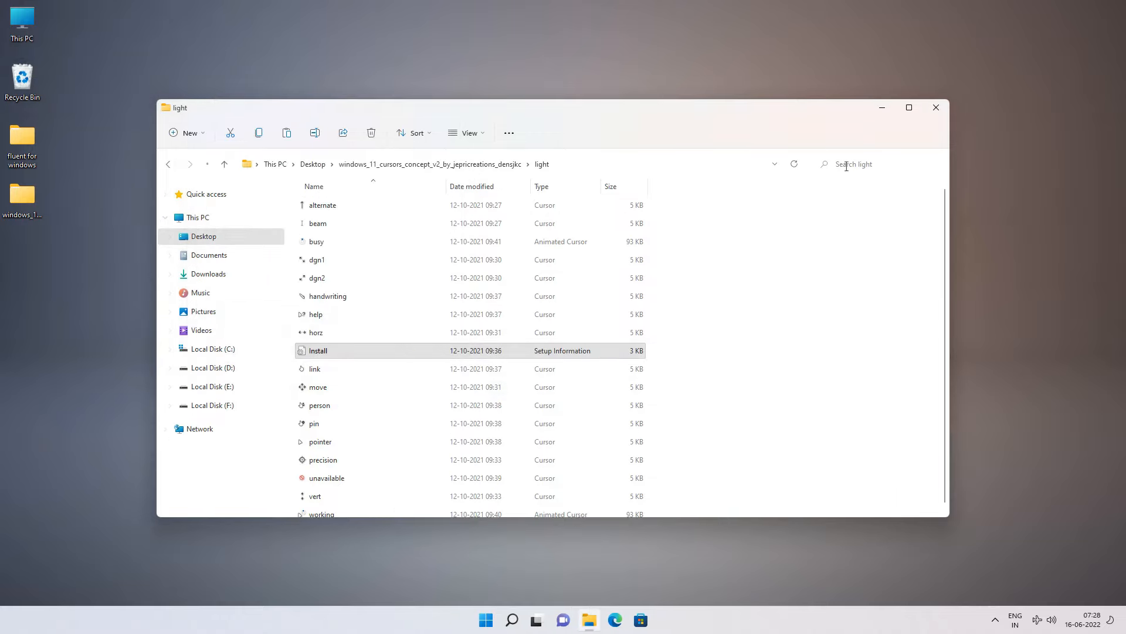
{"action": "left_click", "coordinate": [936, 107]}
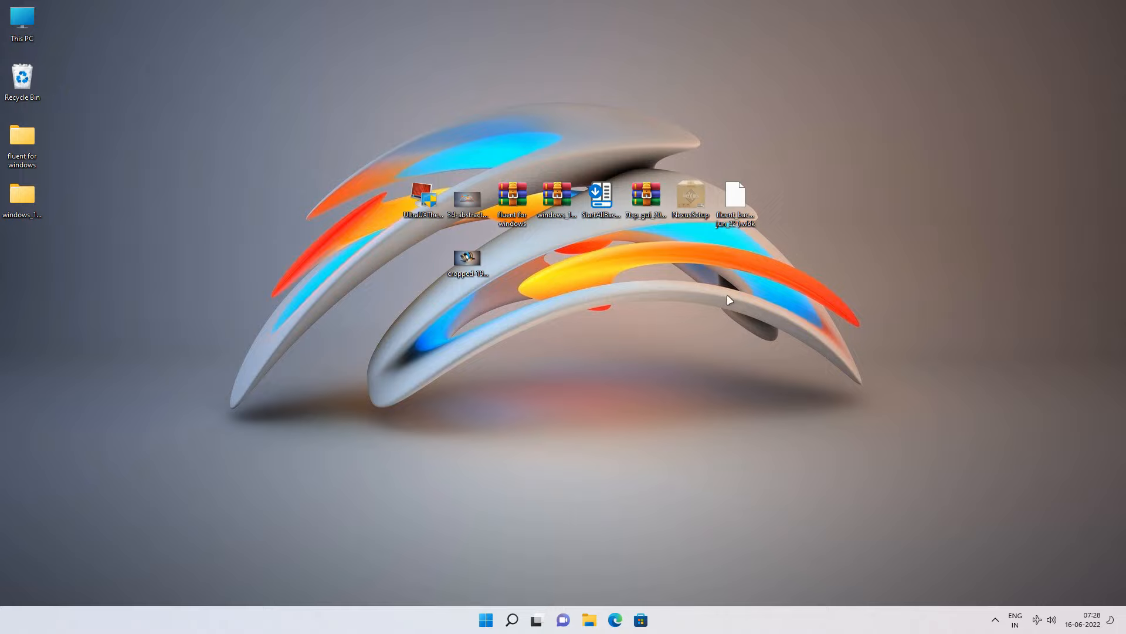
- Install StartAllBack 3.2 for everyone from its desktop setup file
{"action": "double_click", "coordinate": [605, 208]}
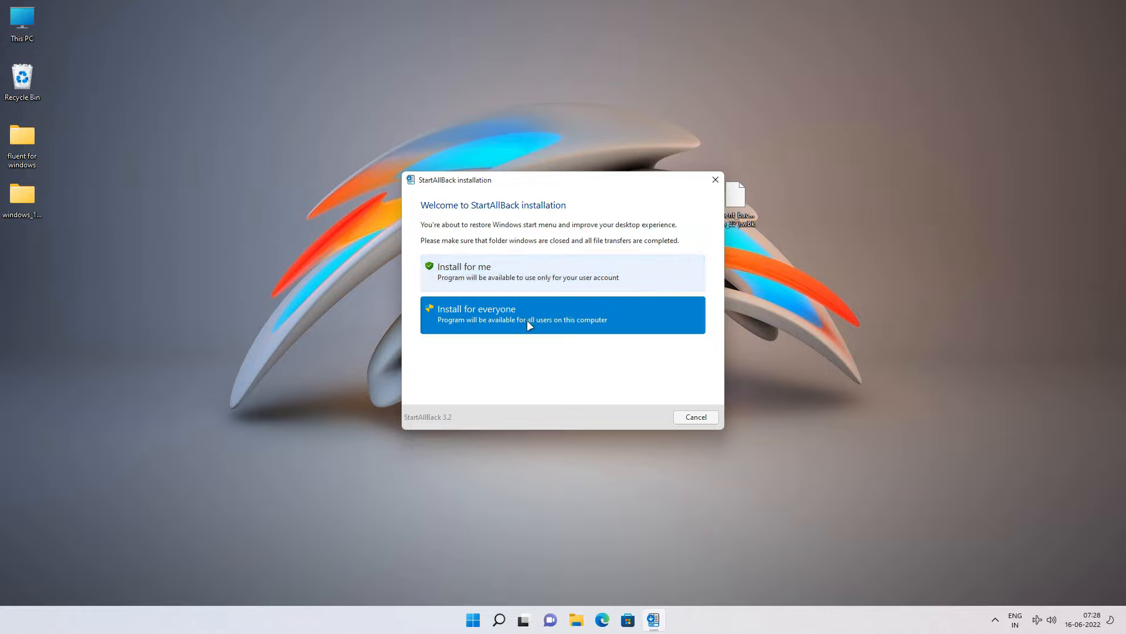
{"action": "left_click", "coordinate": [528, 323]}
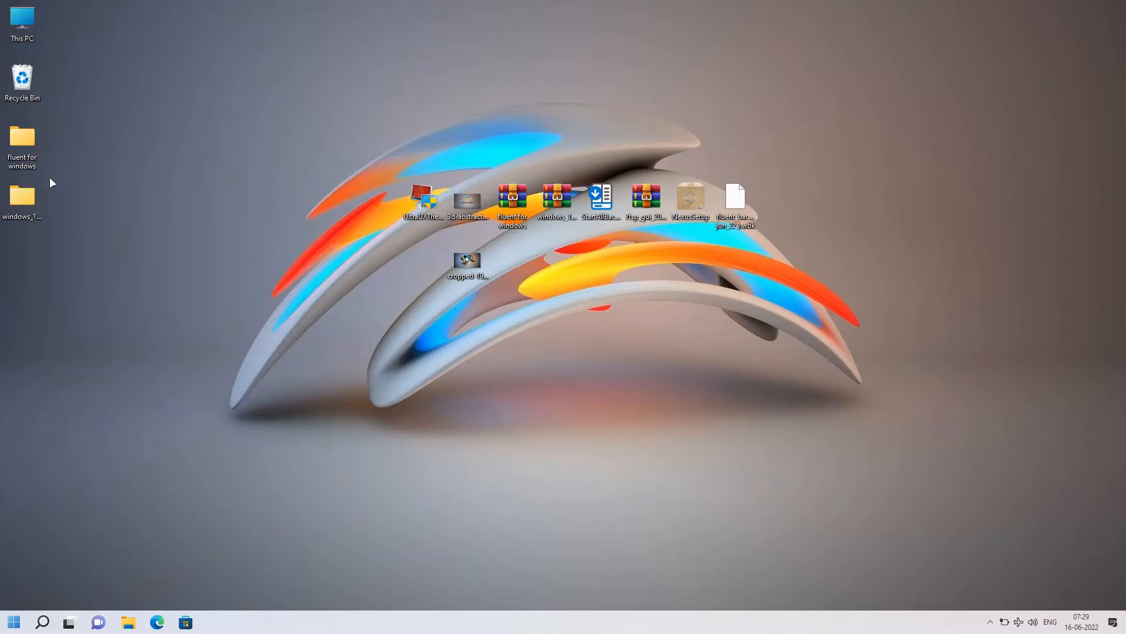
- Copy the fluent day SAB and fluent night SAB styles from the fluent for windows folder's StartAllBack or StartIsBack Styles subfolder
{"action": "double_click", "coordinate": [27, 150]}
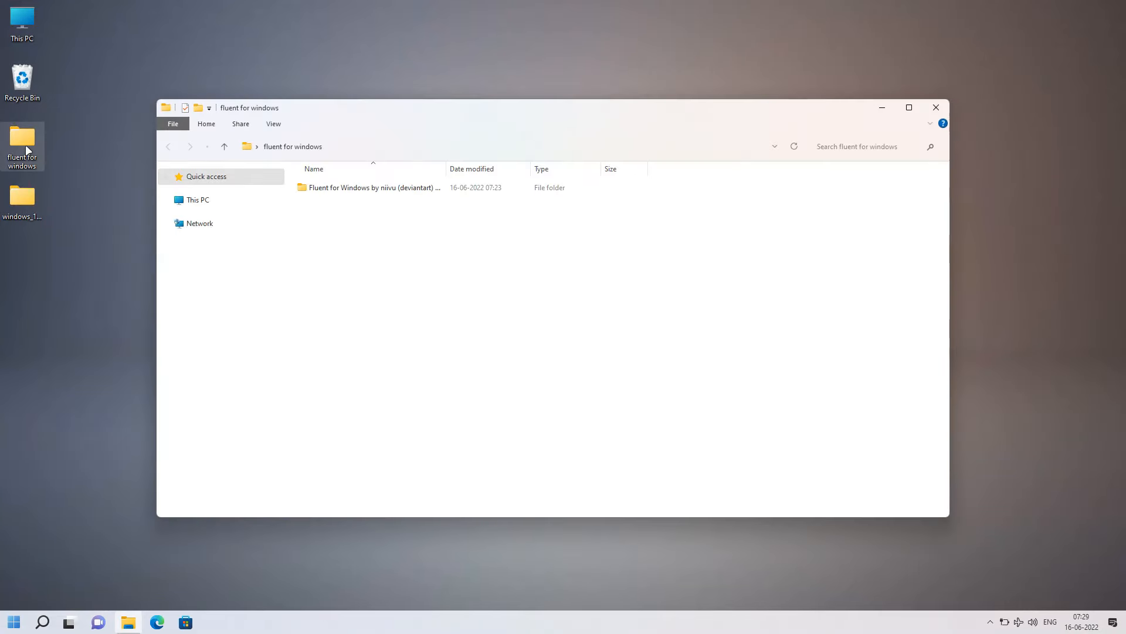
{"action": "left_click", "coordinate": [356, 191]}
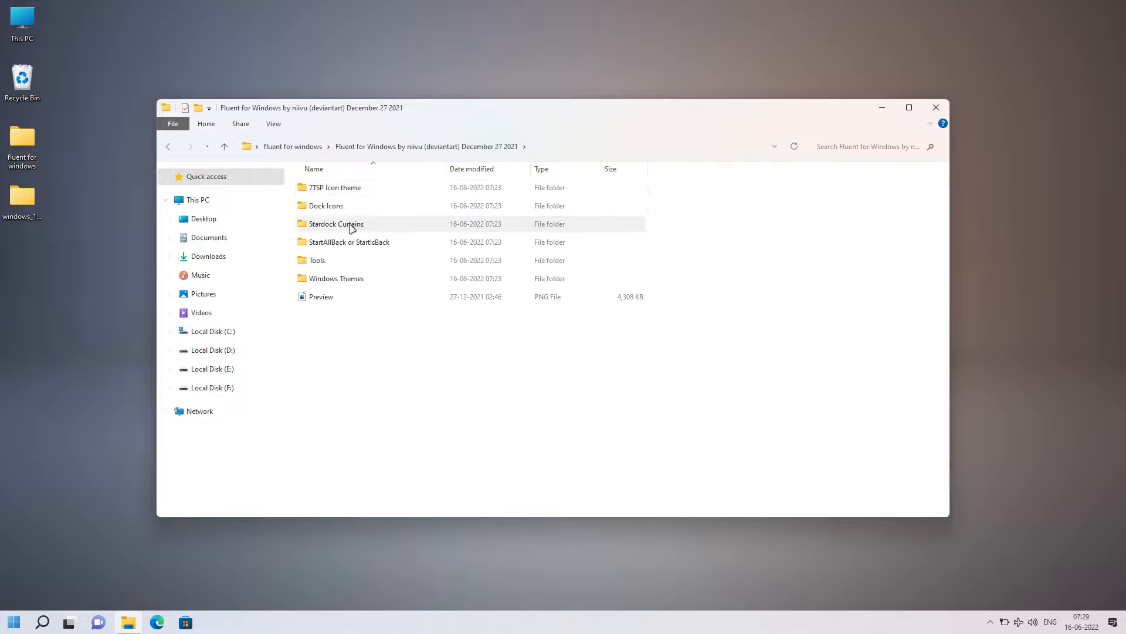
{"action": "left_click", "coordinate": [329, 247]}
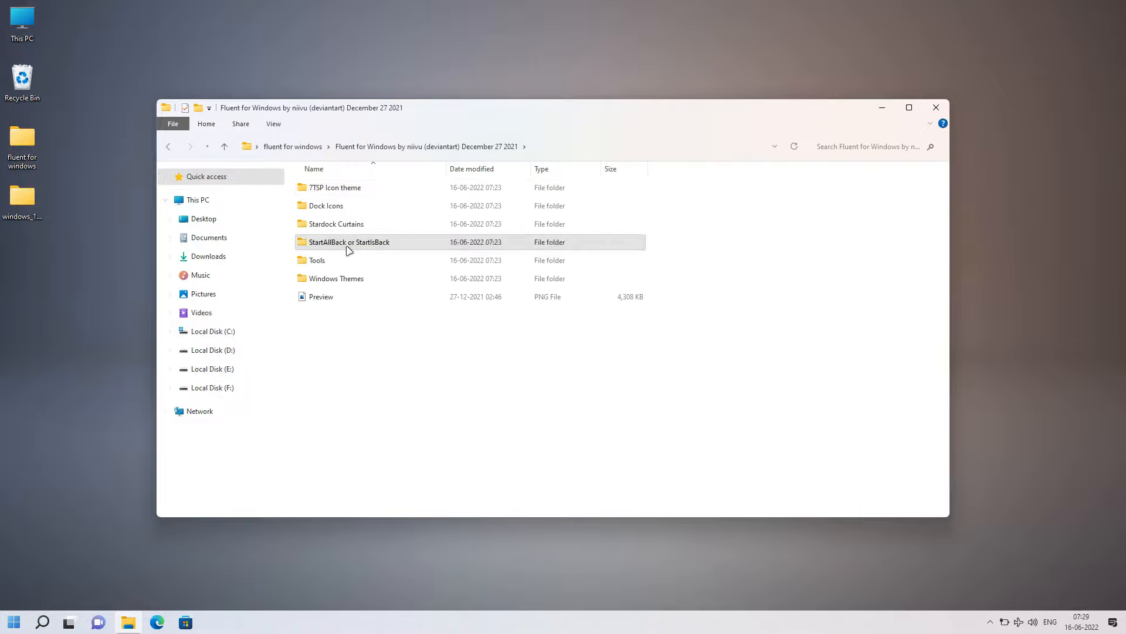
{"action": "double_click", "coordinate": [402, 246]}
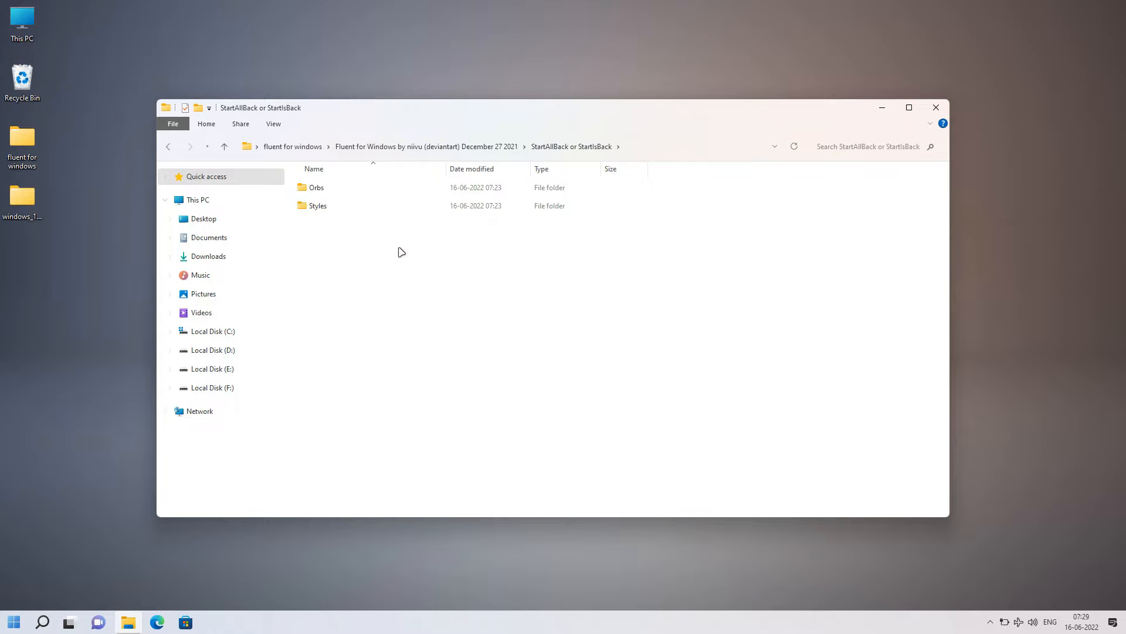
{"action": "double_click", "coordinate": [352, 209]}
{"action": "left_click_drag", "start_coordinate": [350, 242], "coordinate": [370, 192]}
{"action": "right_click", "coordinate": [370, 191]}
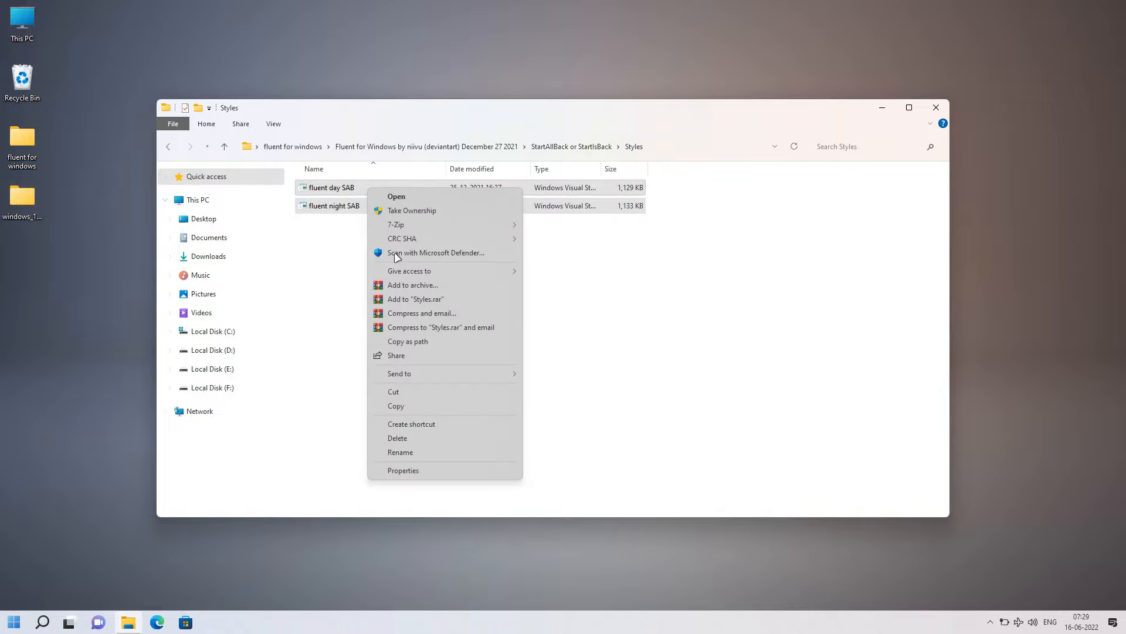
{"action": "left_click", "coordinate": [406, 411]}
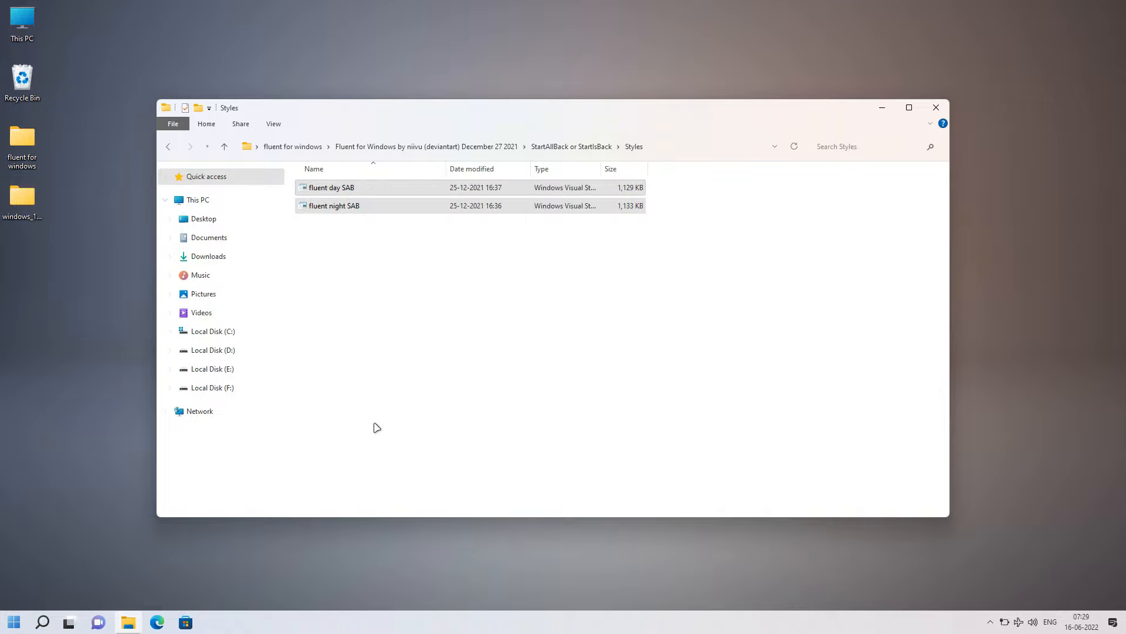
- Paste the two copied styles into C:\Program Files\StartAllBack\Styles with administrator permission and close the folder window
{"action": "left_click", "coordinate": [234, 333]}
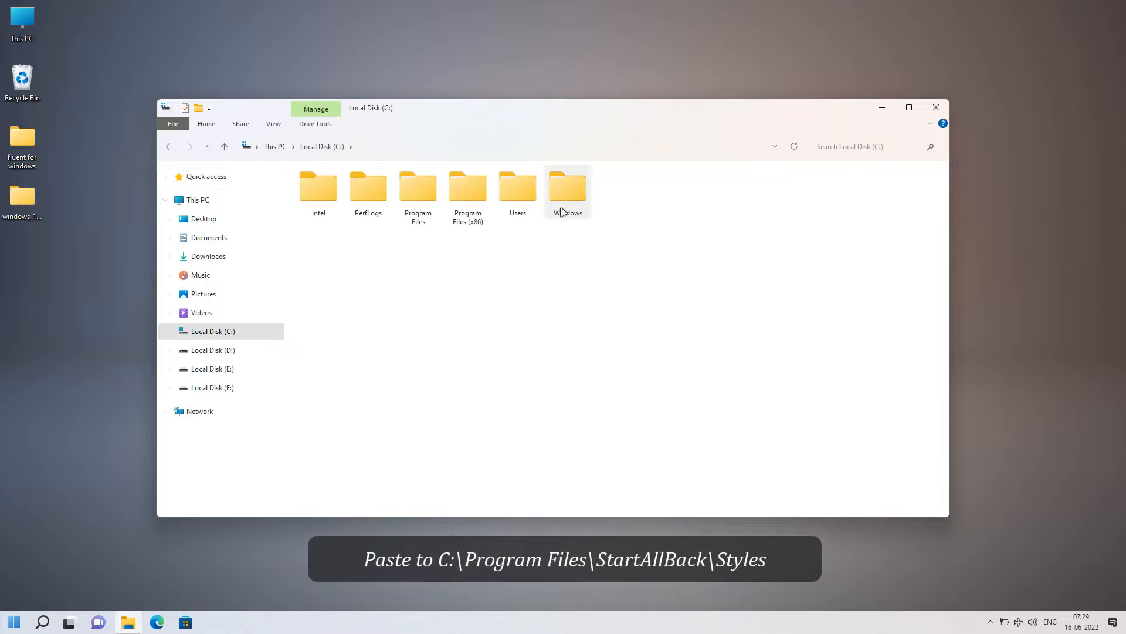
{"action": "left_click", "coordinate": [432, 211]}
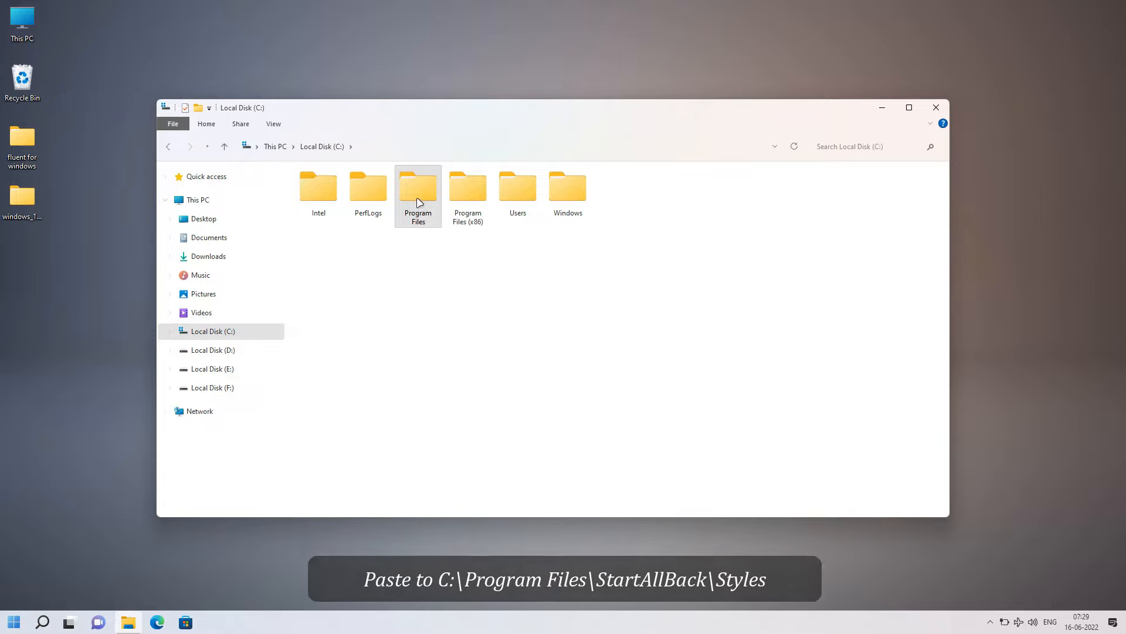
{"action": "double_click", "coordinate": [420, 210]}
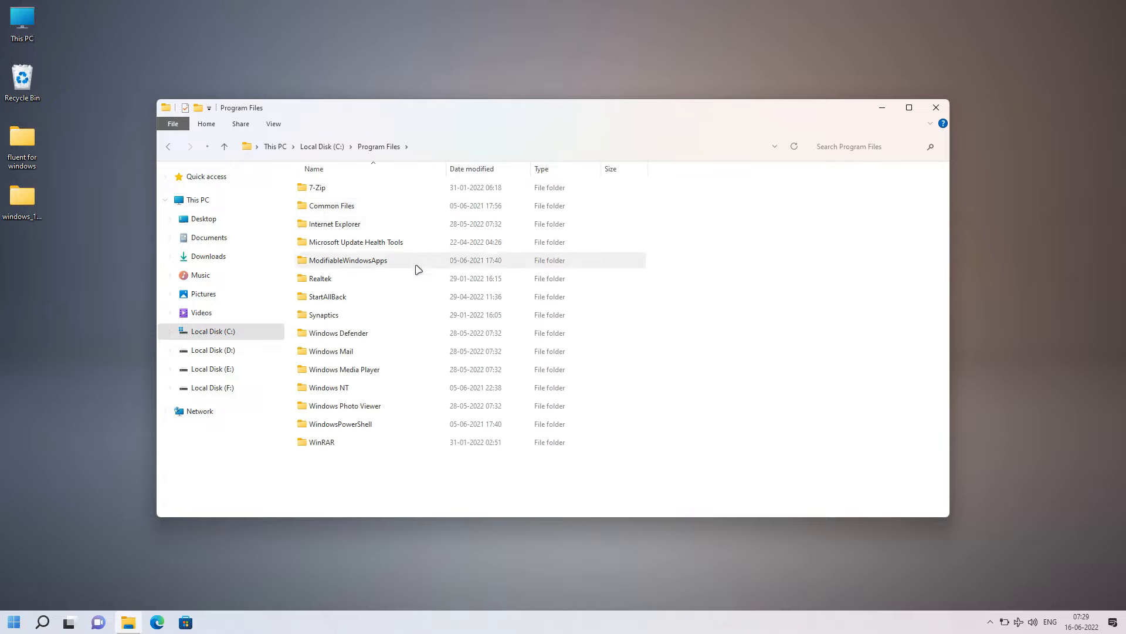
{"action": "left_click", "coordinate": [325, 299]}
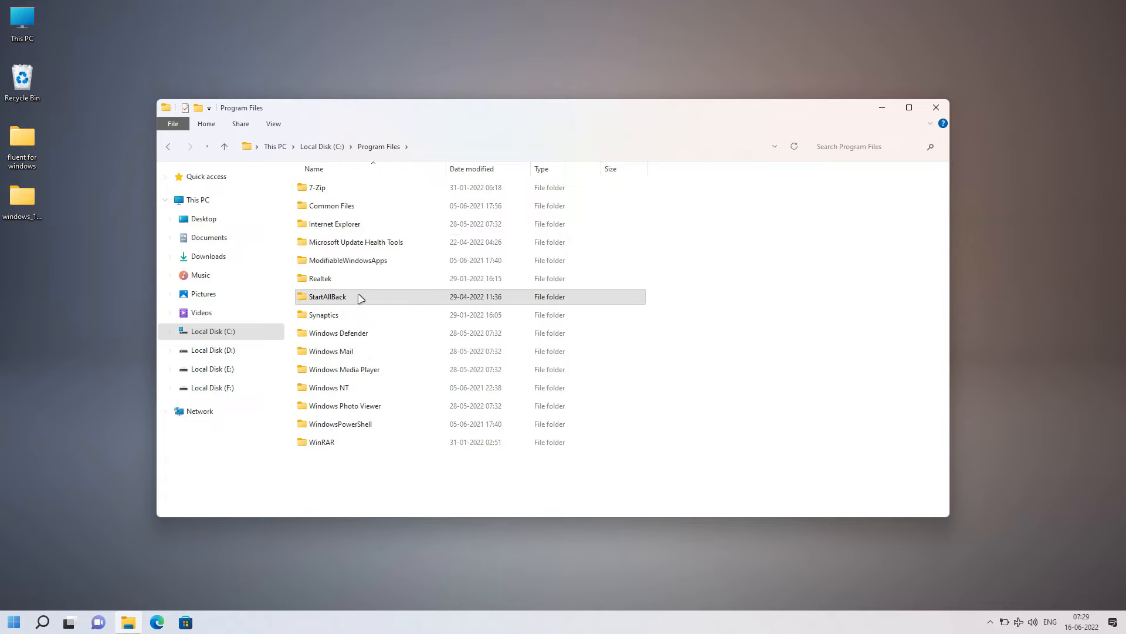
{"action": "double_click", "coordinate": [358, 297]}
{"action": "left_click", "coordinate": [323, 210]}
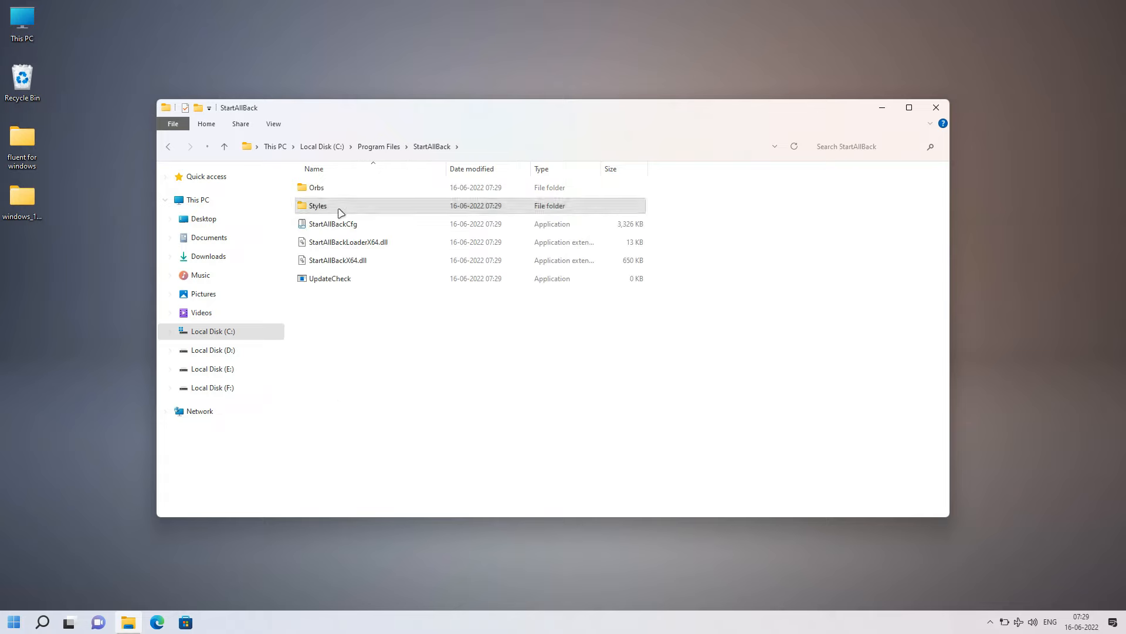
{"action": "double_click", "coordinate": [347, 212]}
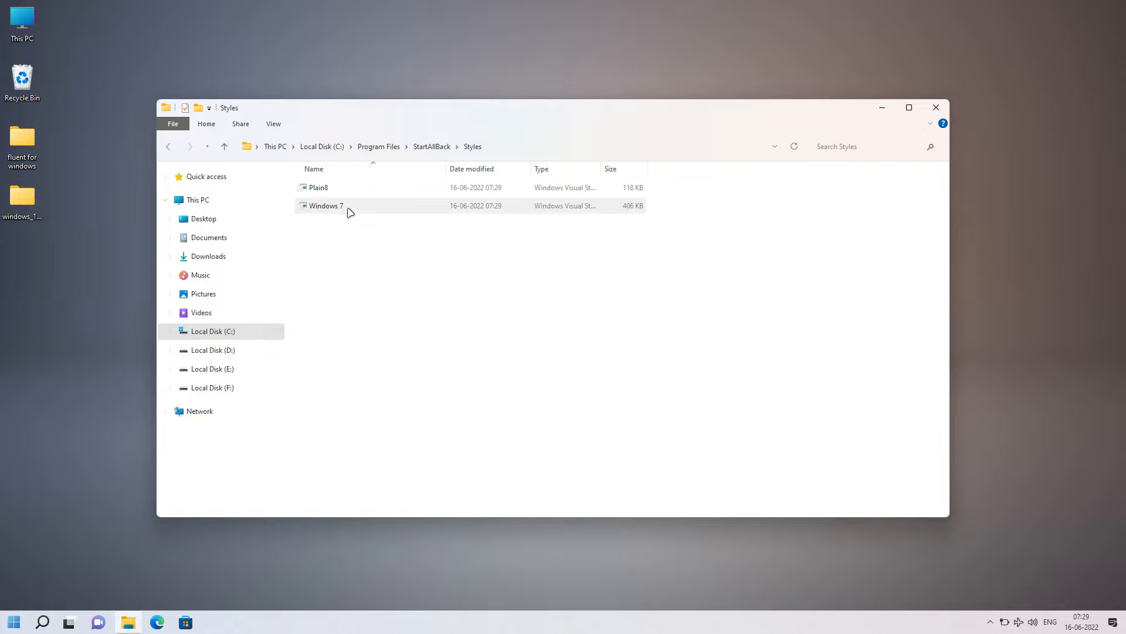
{"action": "right_click", "coordinate": [356, 254]}
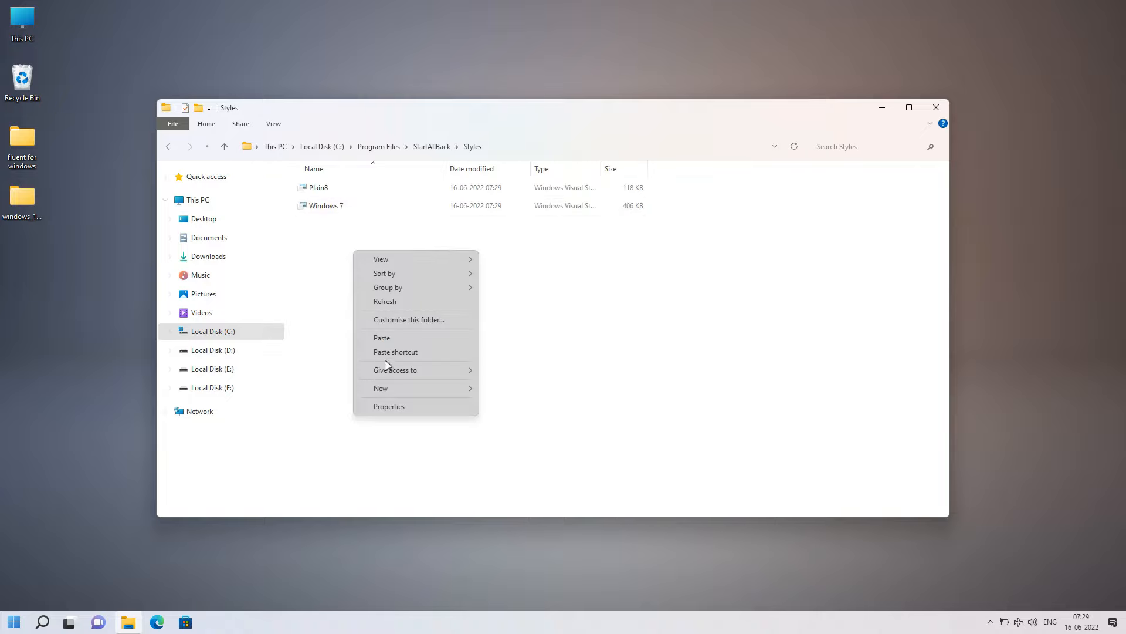
{"action": "left_click", "coordinate": [385, 337]}
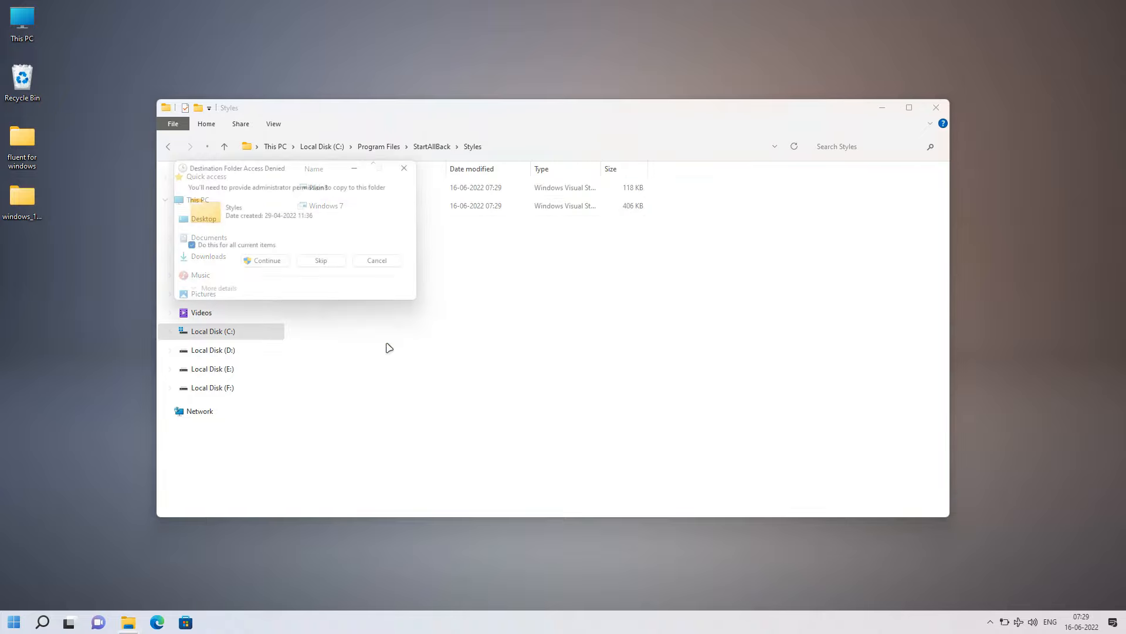
{"action": "left_click", "coordinate": [263, 256]}
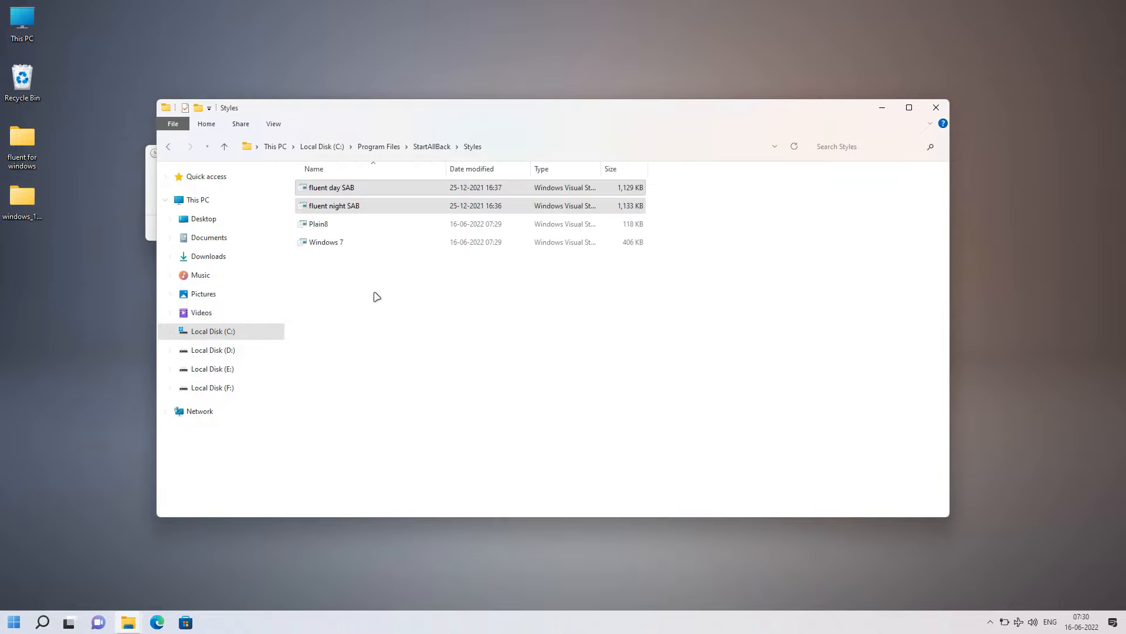
{"action": "left_click", "coordinate": [936, 107]}
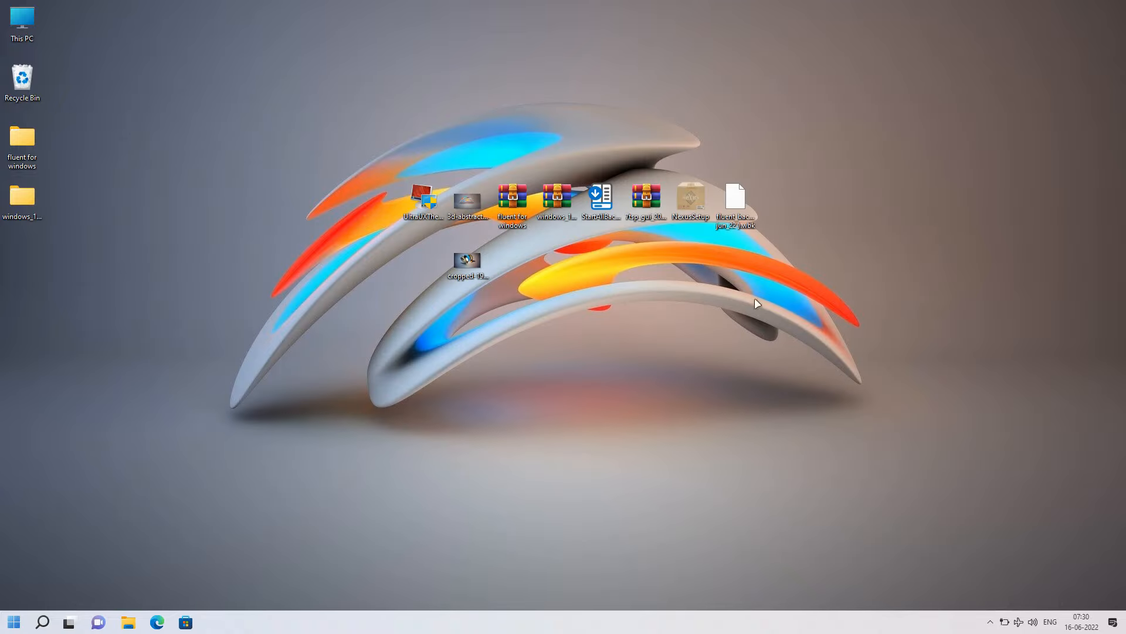
- In the StartAllBack taskbar properties, try the fluent night SAB visual style and settle on fluent day SAB
{"action": "right_click", "coordinate": [444, 625]}
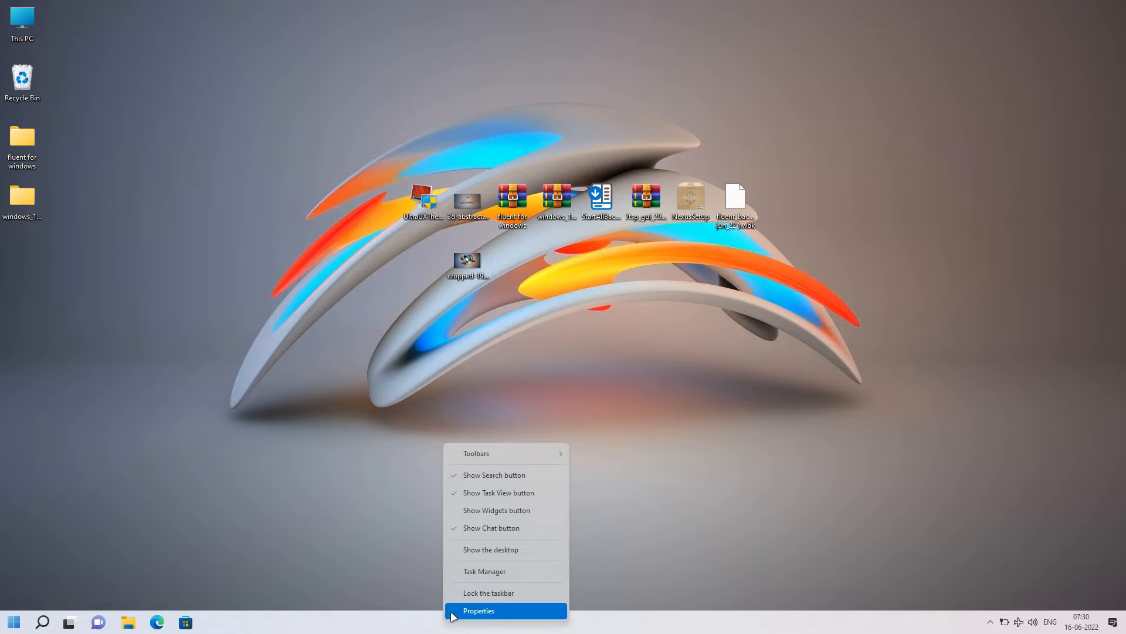
{"action": "left_click", "coordinate": [453, 612]}
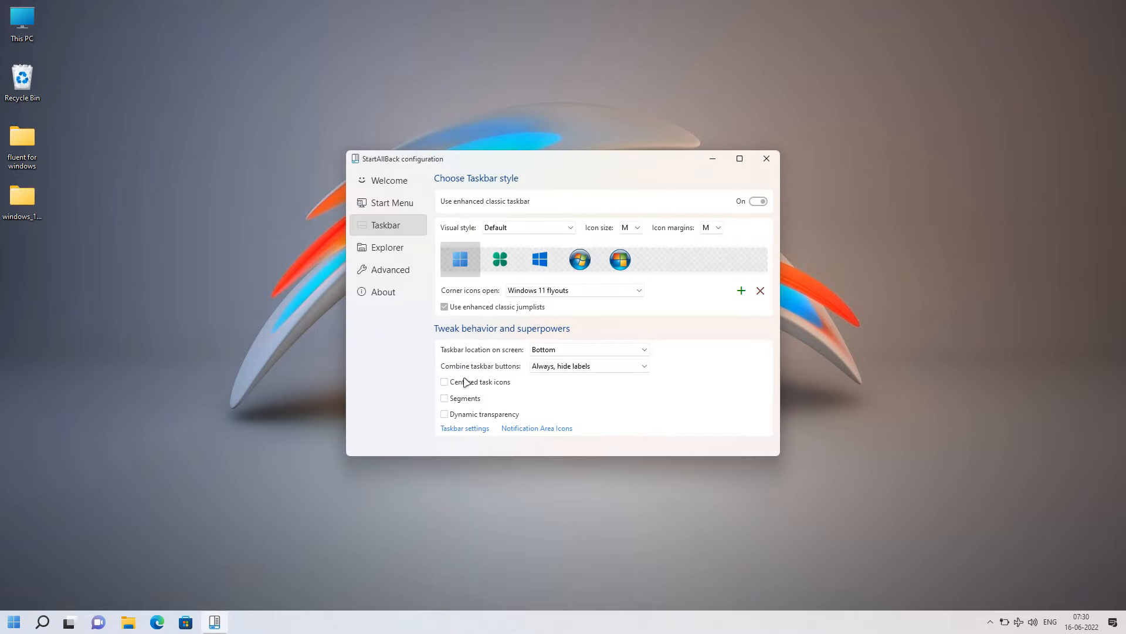
{"action": "left_click", "coordinate": [519, 229]}
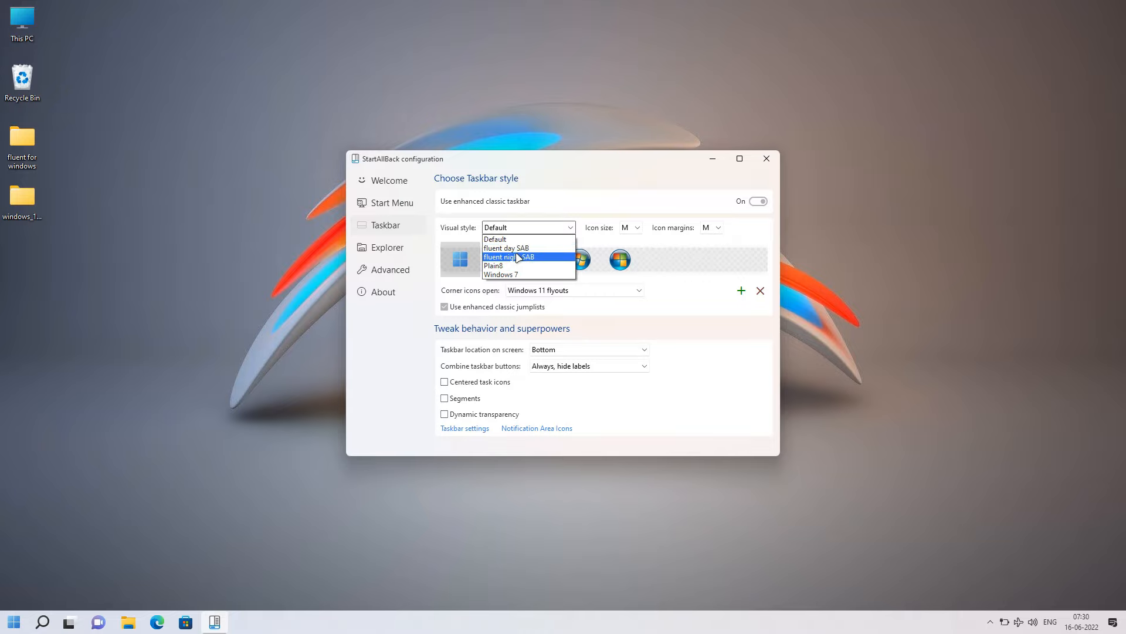
{"action": "left_click", "coordinate": [509, 258]}
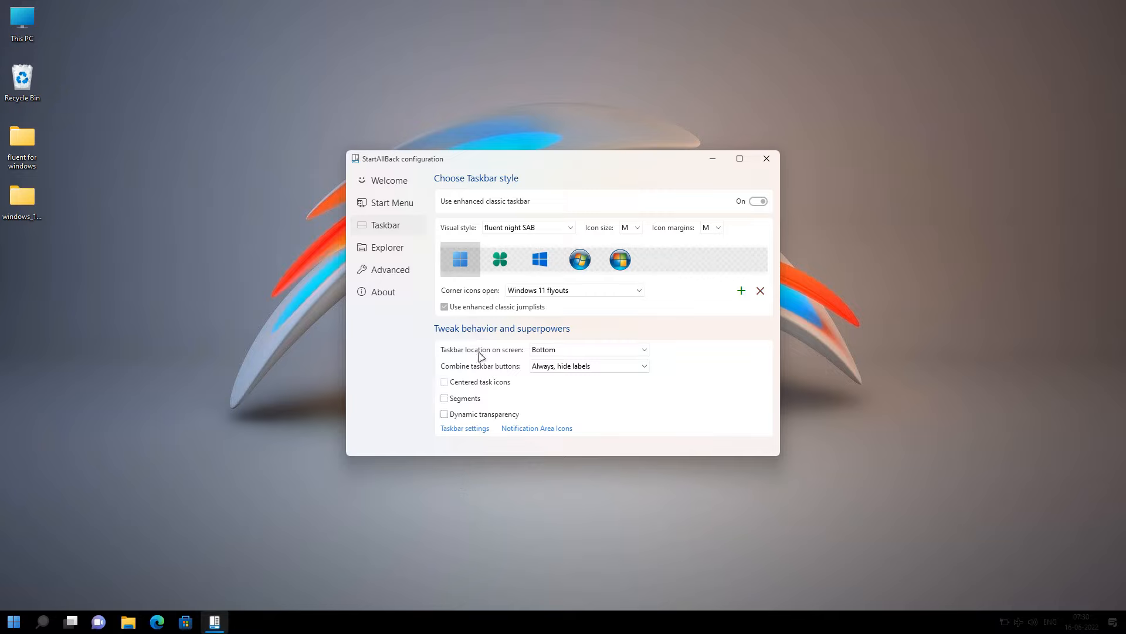
{"action": "left_click", "coordinate": [514, 229]}
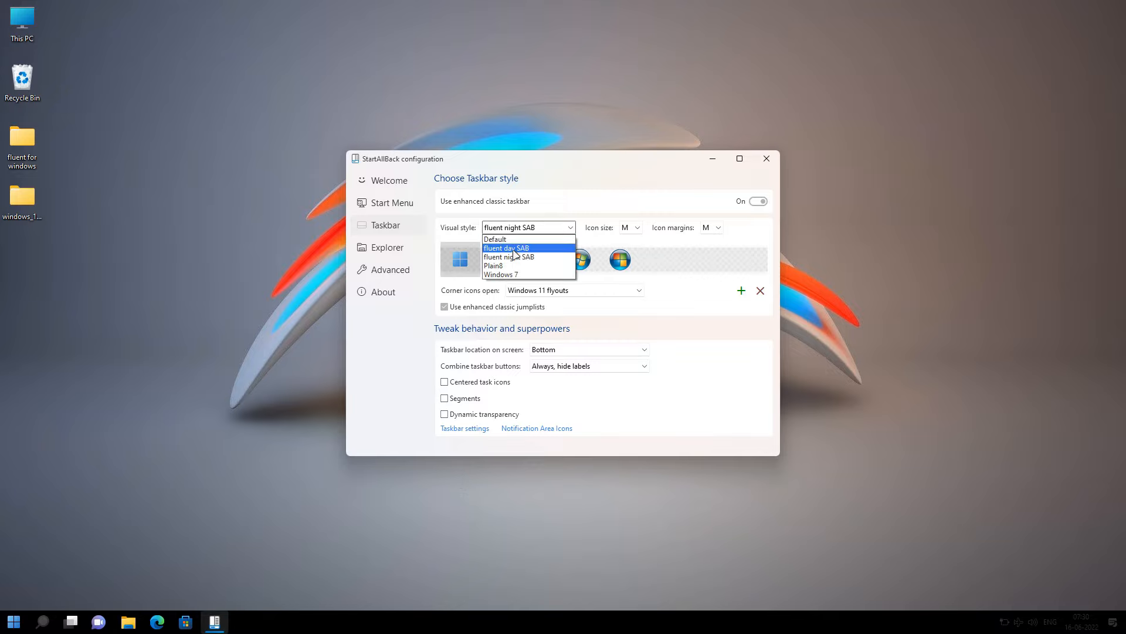
{"action": "left_click", "coordinate": [514, 249]}
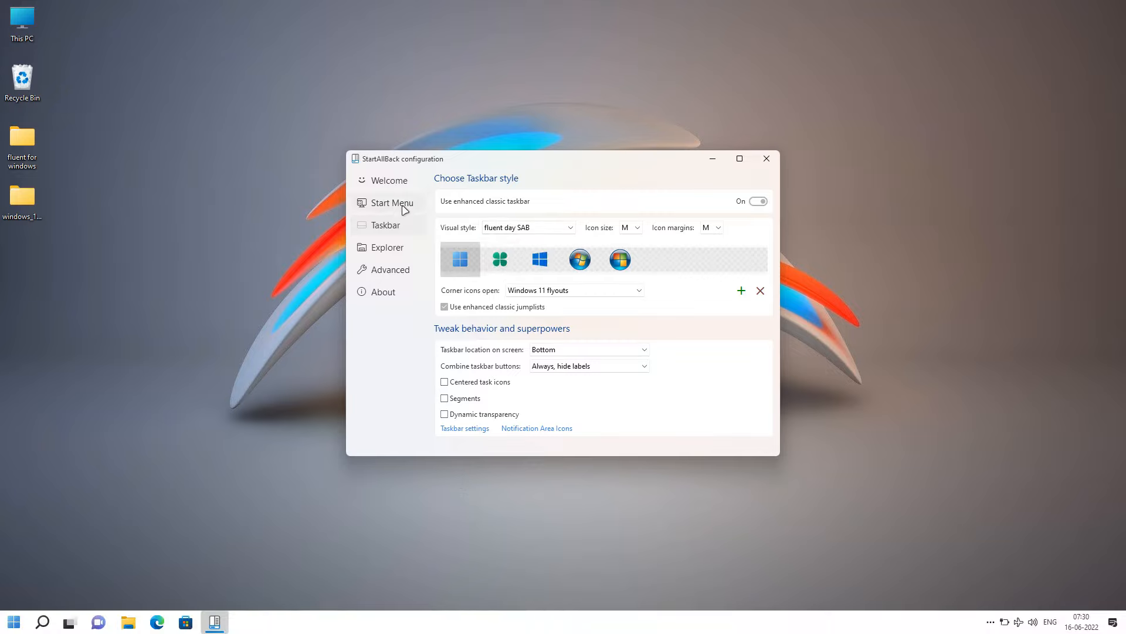
- Set the start menu's visual style to fluent day SAB after trying fluent night SAB, previewing the menu in each style
{"action": "left_click", "coordinate": [405, 210]}
{"action": "left_click", "coordinate": [516, 227]}
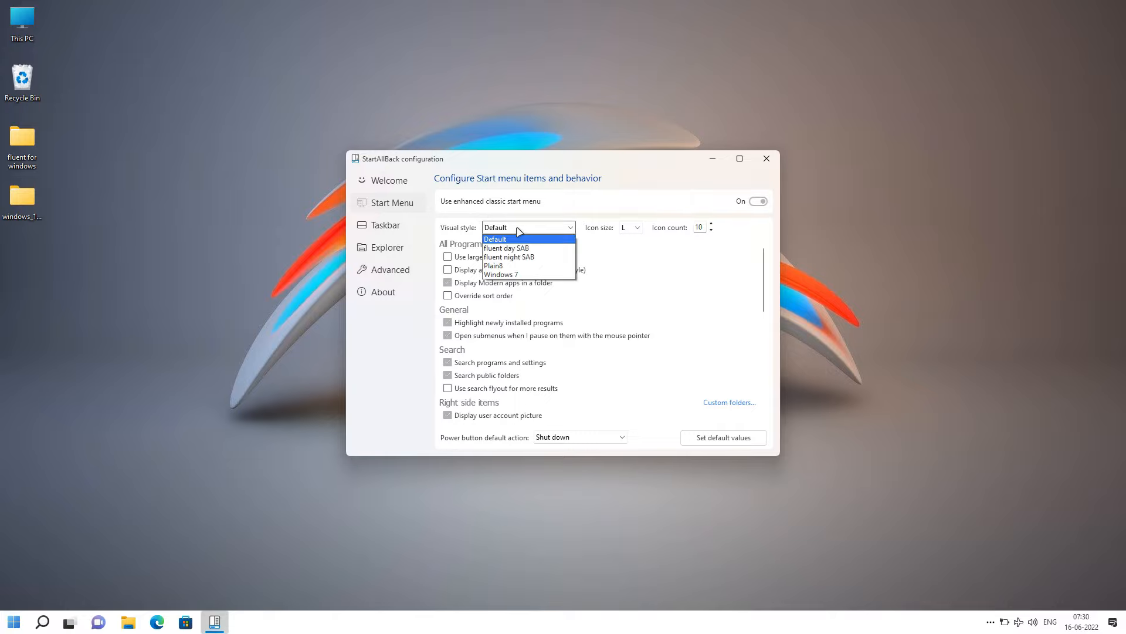
{"action": "left_click", "coordinate": [509, 256]}
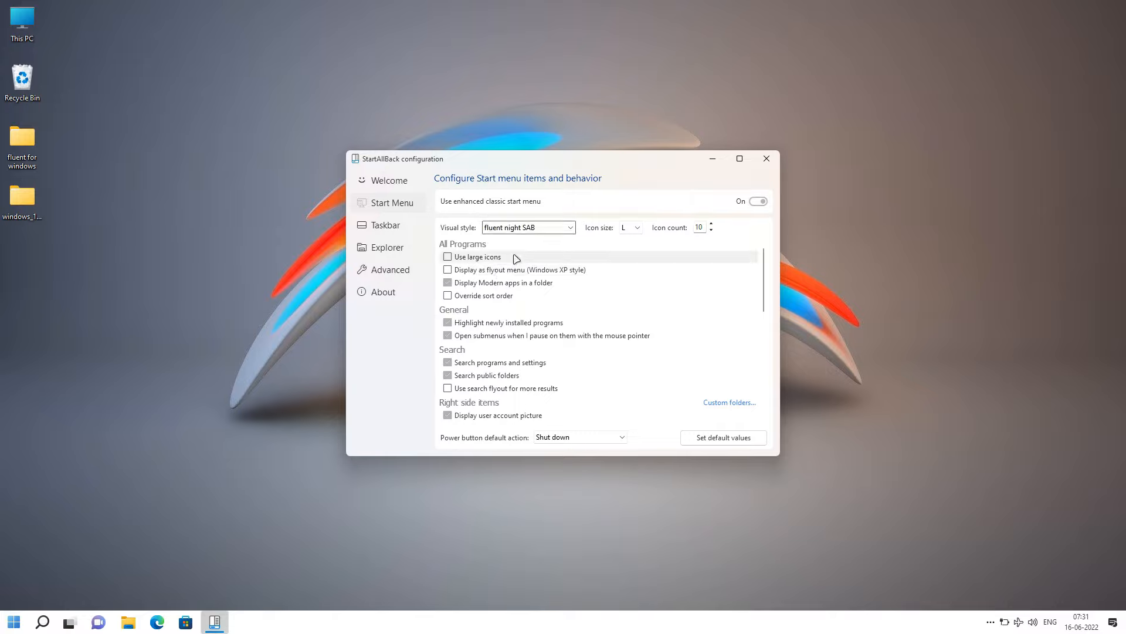
{"action": "left_click", "coordinate": [13, 620]}
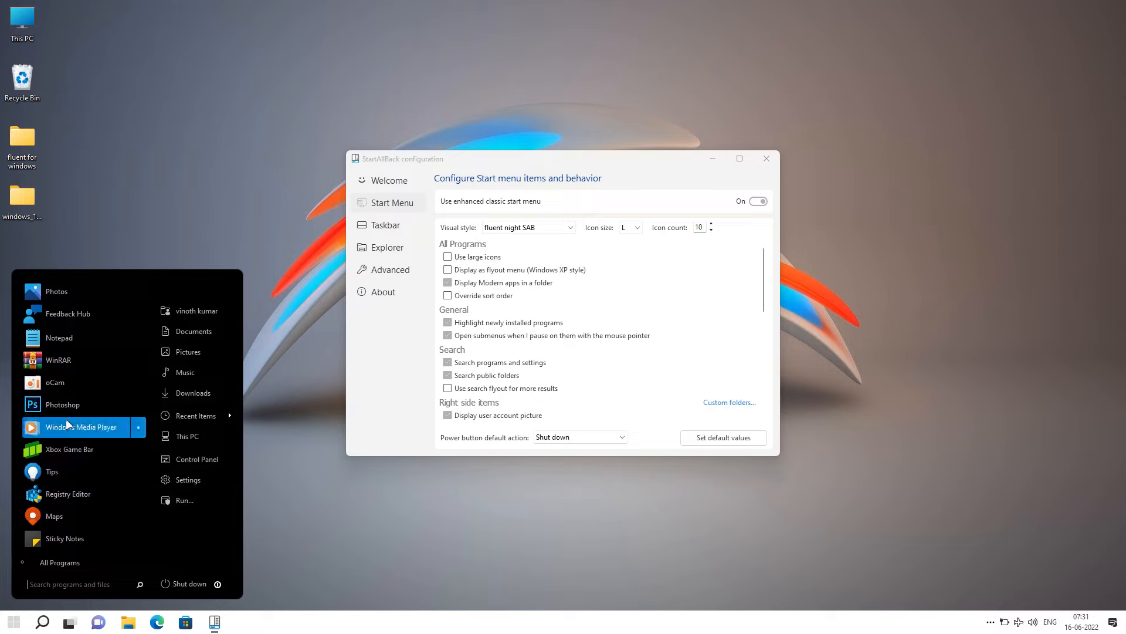
{"action": "left_click", "coordinate": [486, 230]}
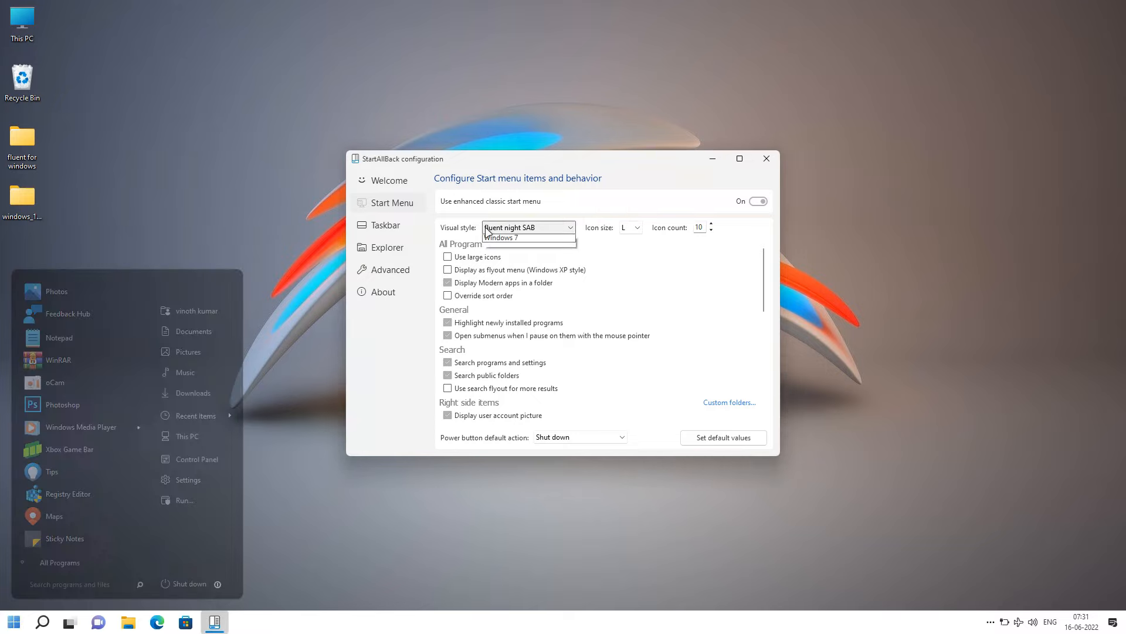
{"action": "left_click", "coordinate": [493, 248]}
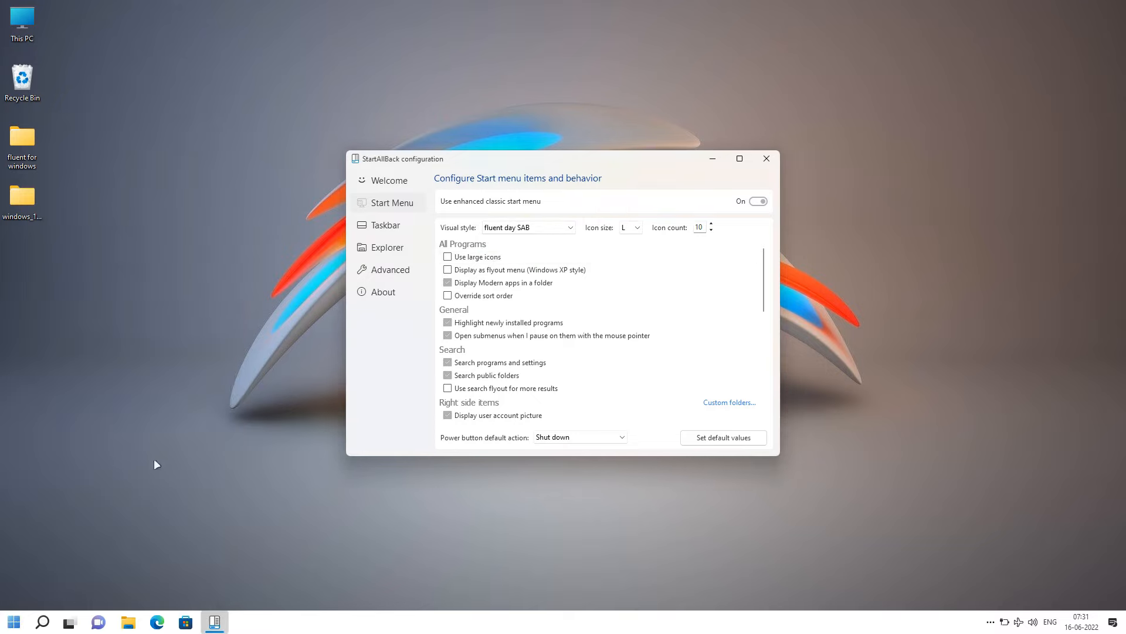
{"action": "left_click", "coordinate": [13, 620]}
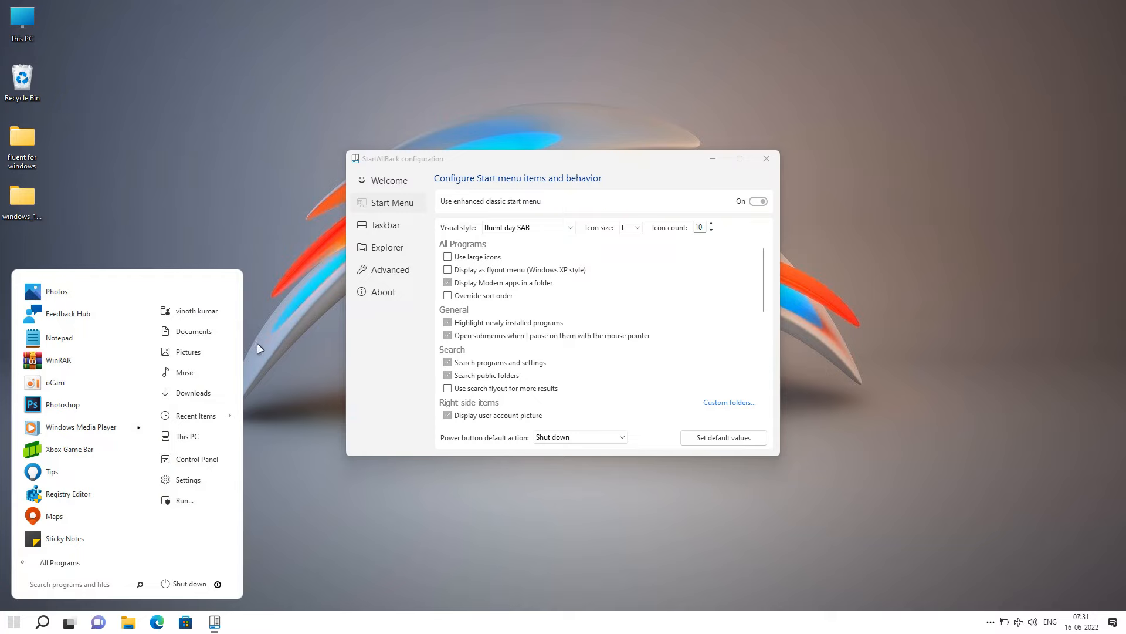
{"action": "left_click", "coordinate": [269, 357]}
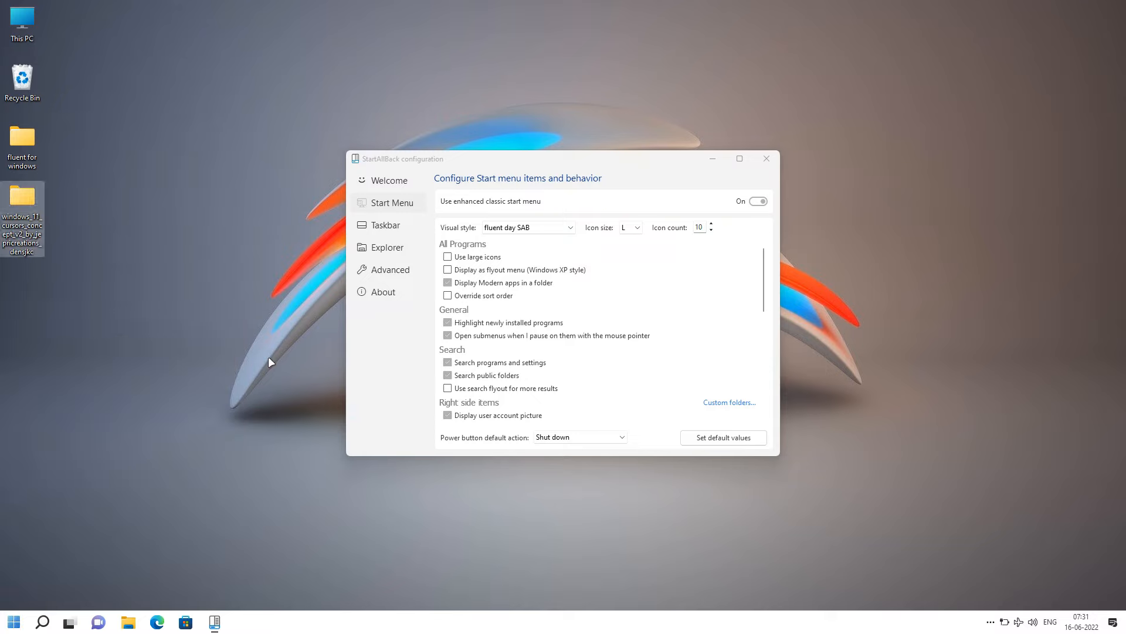
- Set Explorer to Win7 Command Bar with Mica effect and classic search box off and details pane on bottom, and close the StartAllBack configuration
{"action": "left_click", "coordinate": [398, 252]}
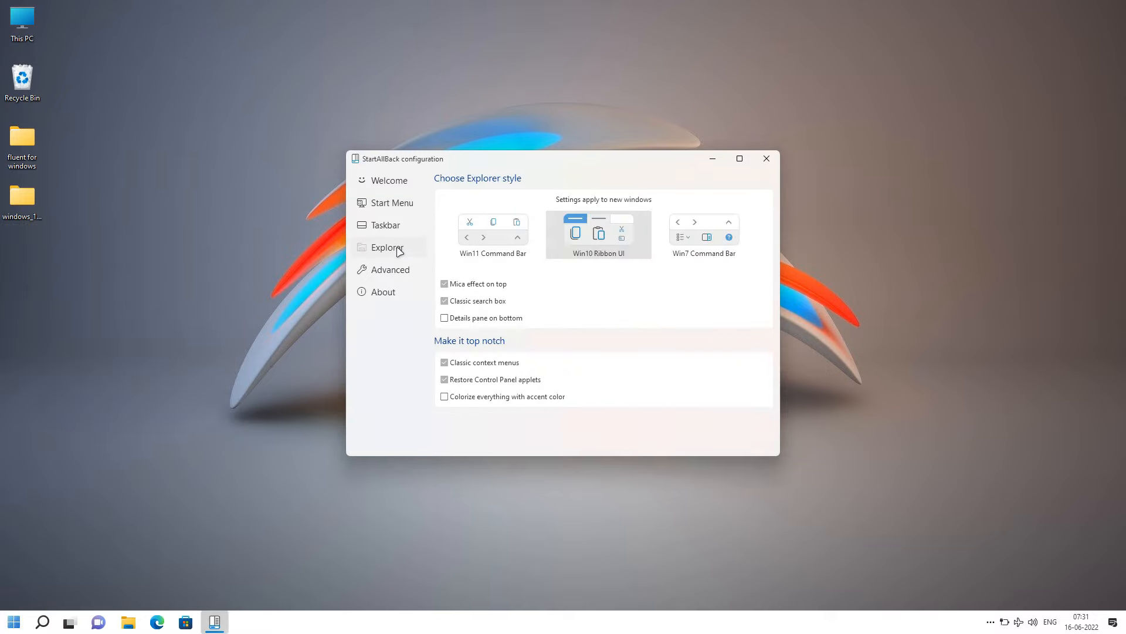
{"action": "left_click", "coordinate": [708, 237]}
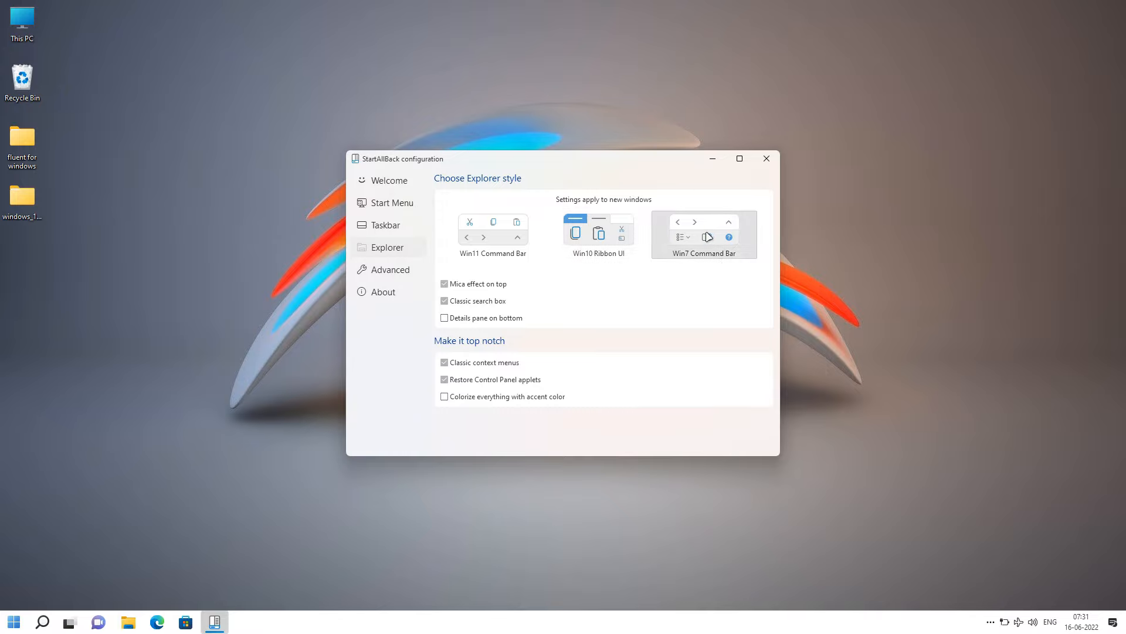
{"action": "left_click", "coordinate": [463, 304]}
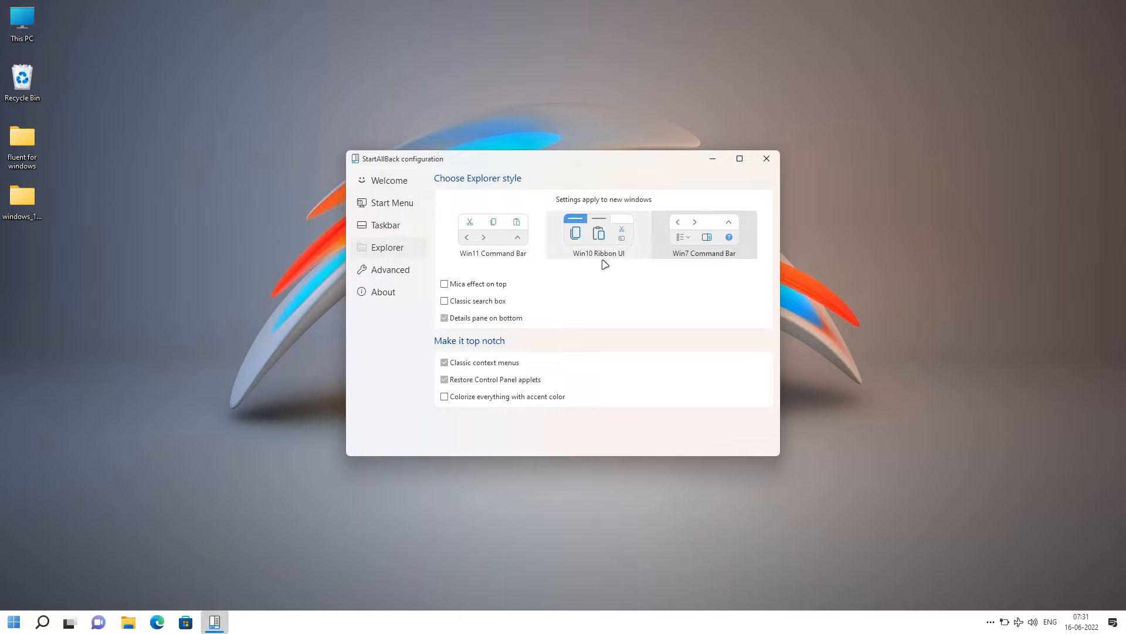
{"action": "left_click", "coordinate": [411, 272]}
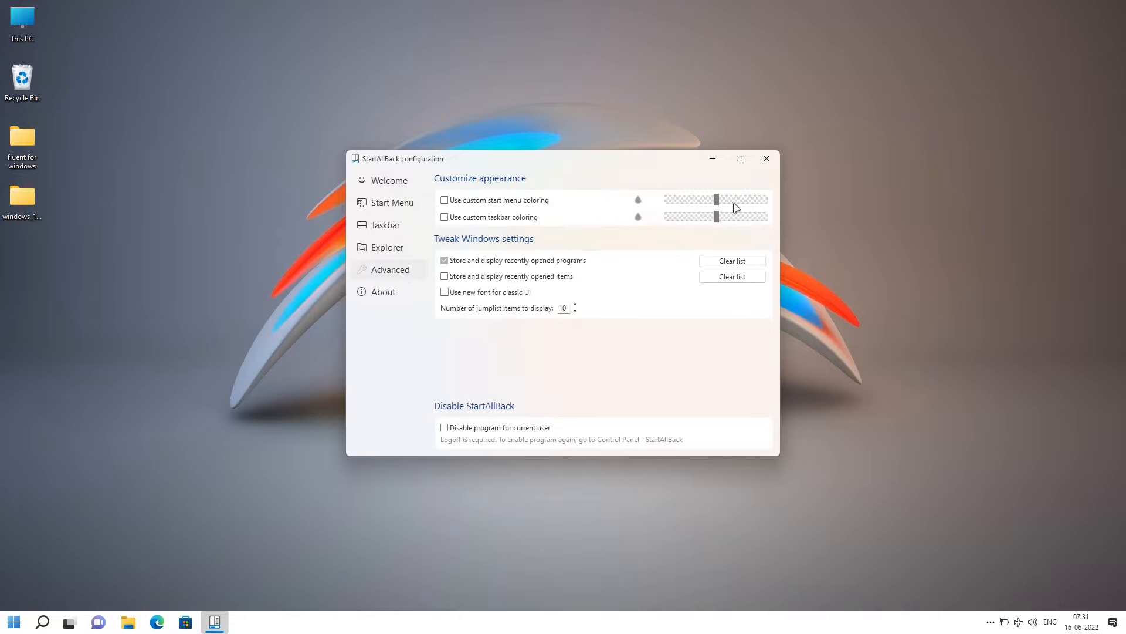
{"action": "left_click", "coordinate": [766, 159]}
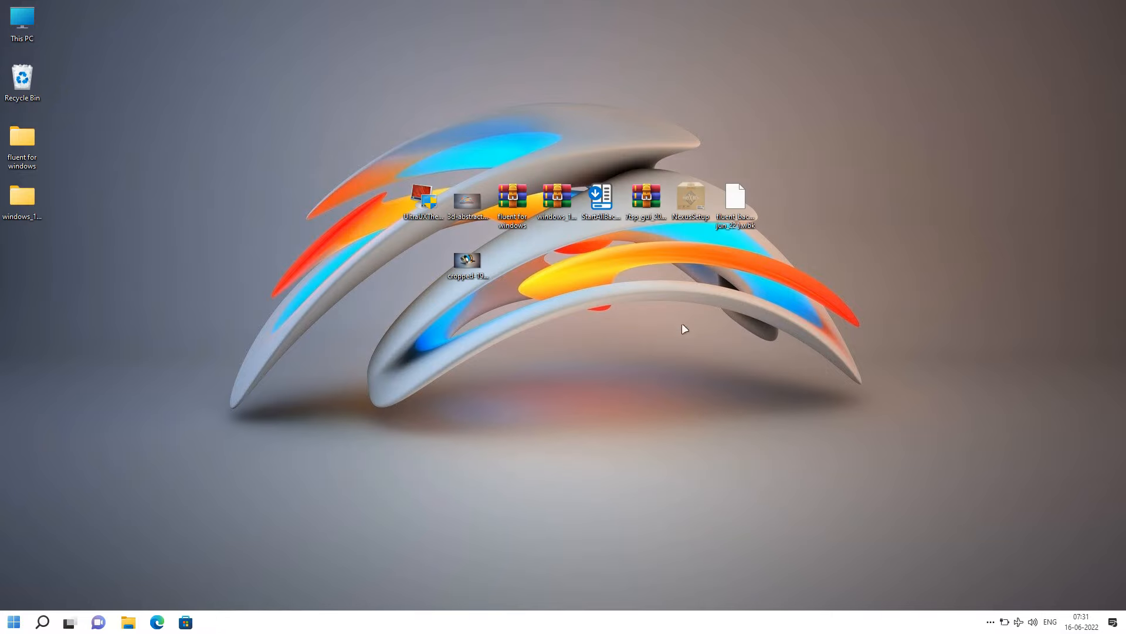
- Open the start menu to examine its appearance with the applied visual style
{"action": "left_click", "coordinate": [14, 620]}
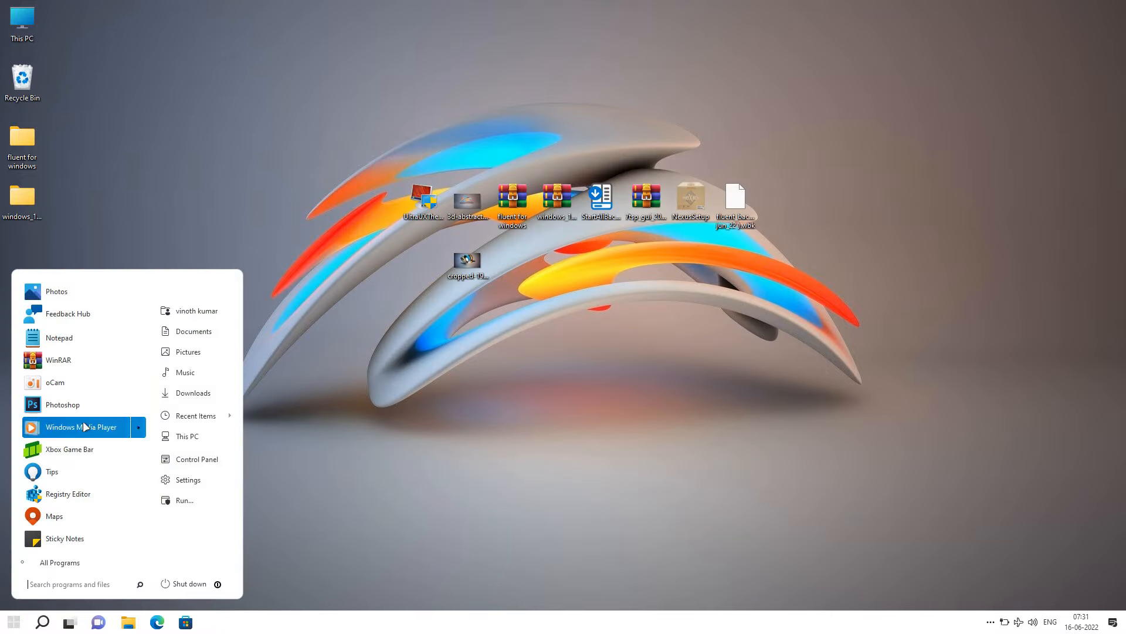
- Open This PC, hide the details pane in Explorer and close the window
{"action": "double_click", "coordinate": [29, 35]}
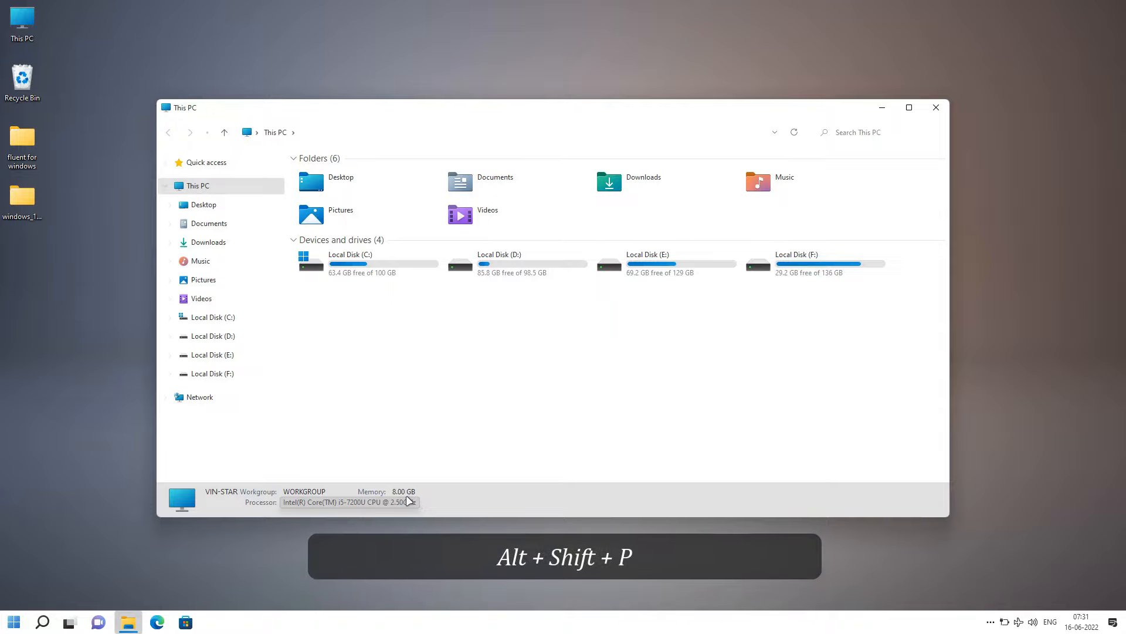
{"action": "key", "text": "alt+shift+p"}
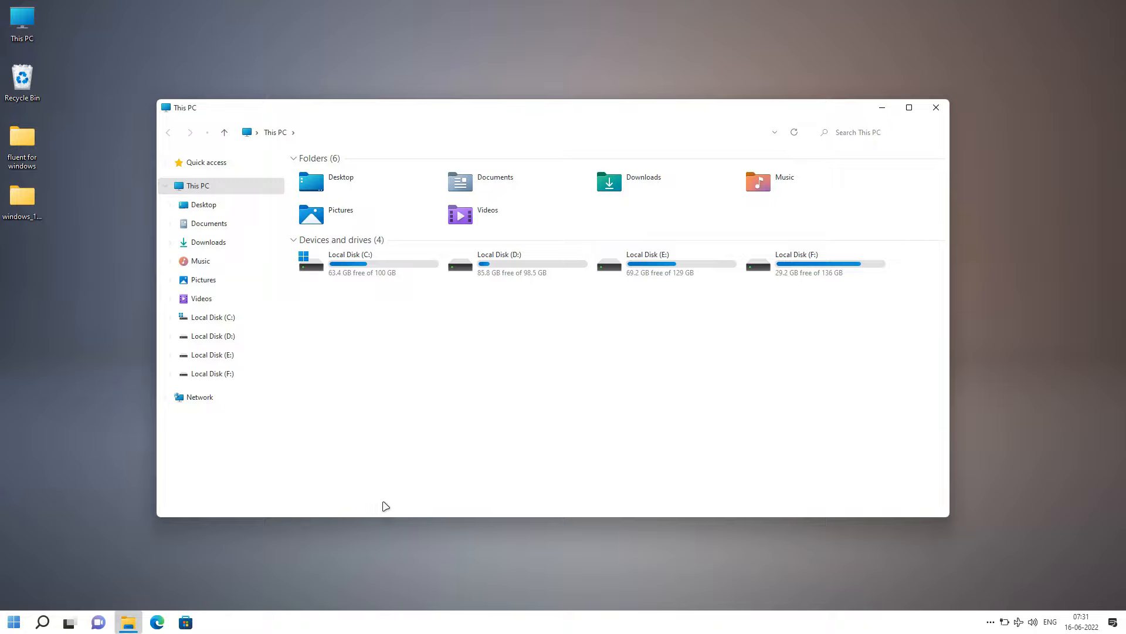
{"action": "left_click", "coordinate": [941, 112]}
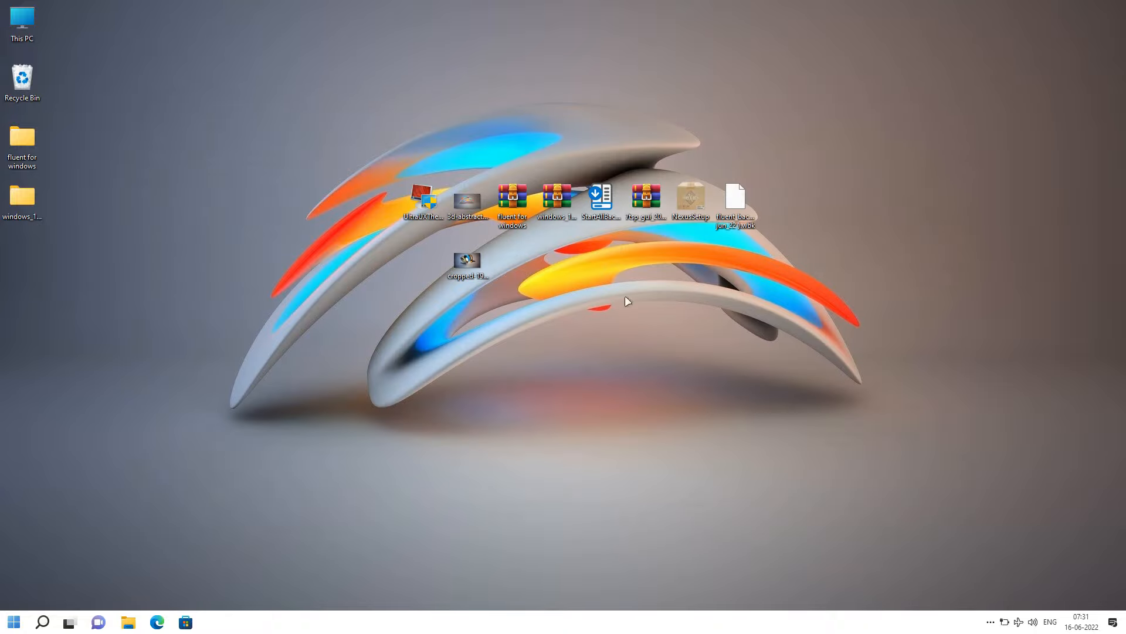
- Open the 7TSP Icon theme folder within the Fluent for Windows by niivu folder in fluent for windows on the desktop
{"action": "double_click", "coordinate": [33, 149]}
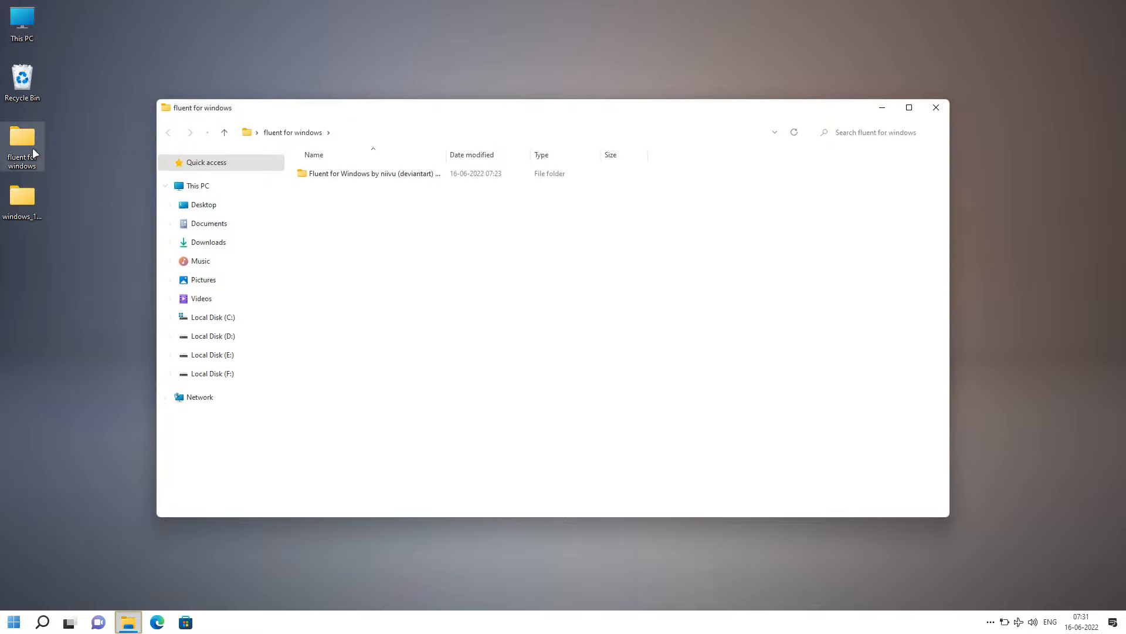
{"action": "double_click", "coordinate": [327, 181]}
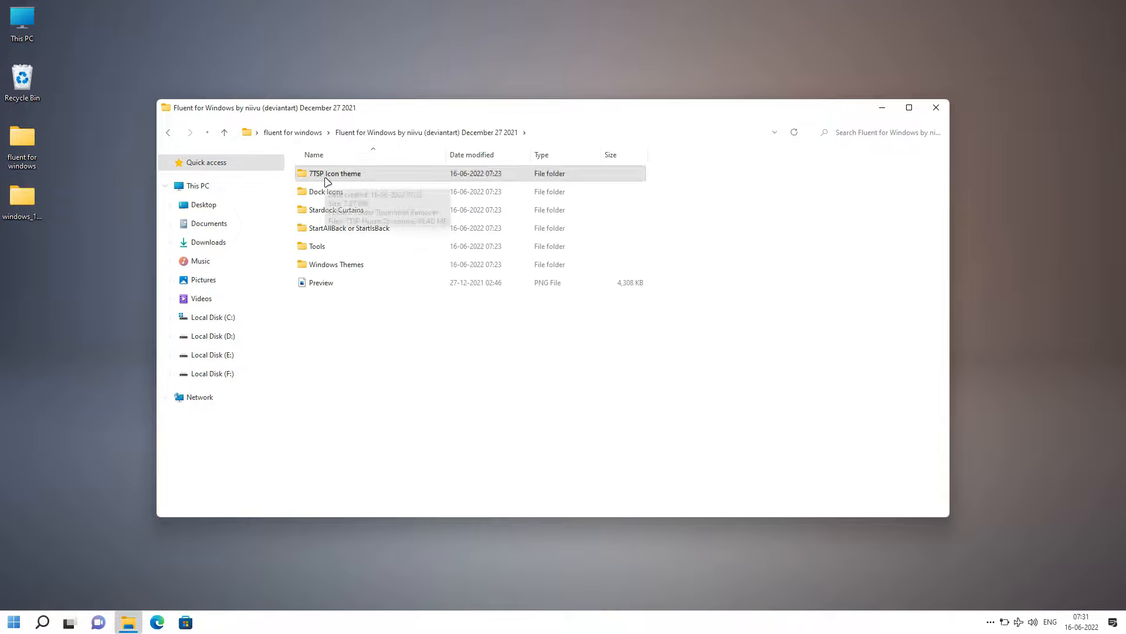
{"action": "double_click", "coordinate": [329, 177]}
- Rename the 7TSP Fluent.7z.remove file to 7TSP Fluent.7z, accepting the extension change, and close the folder window
{"action": "left_click", "coordinate": [324, 194]}
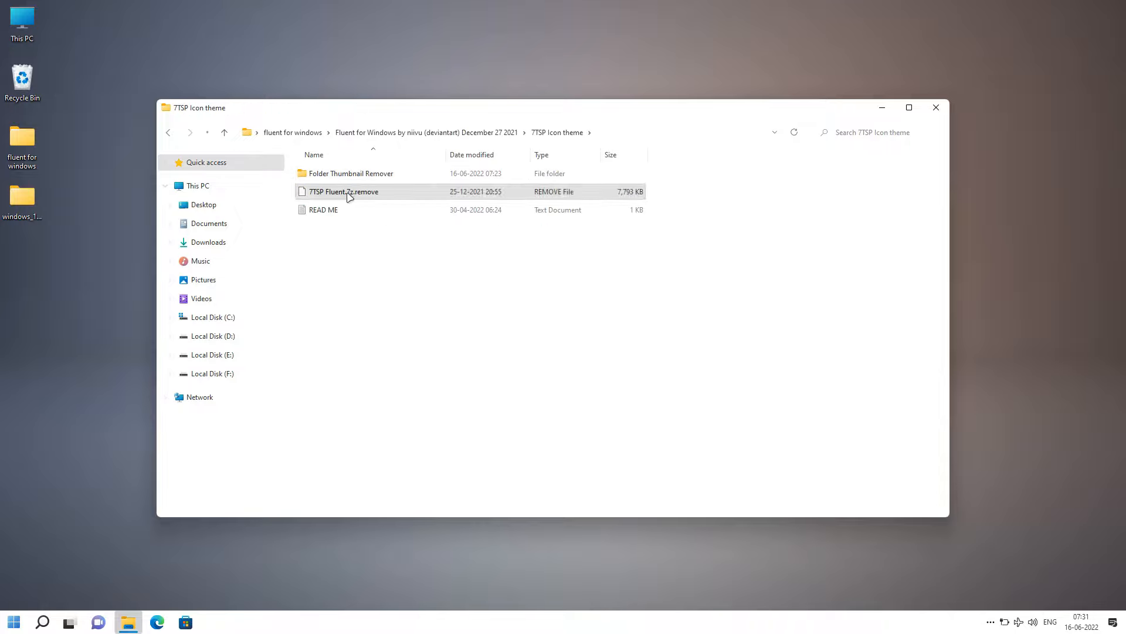
{"action": "right_click", "coordinate": [364, 195]}
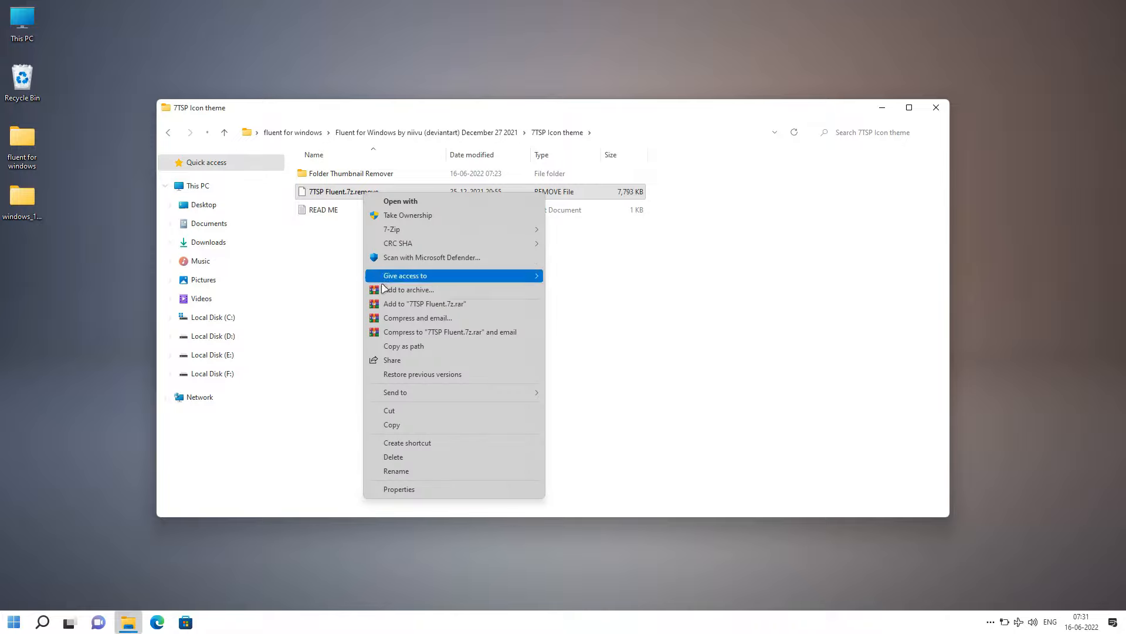
{"action": "left_click", "coordinate": [386, 471]}
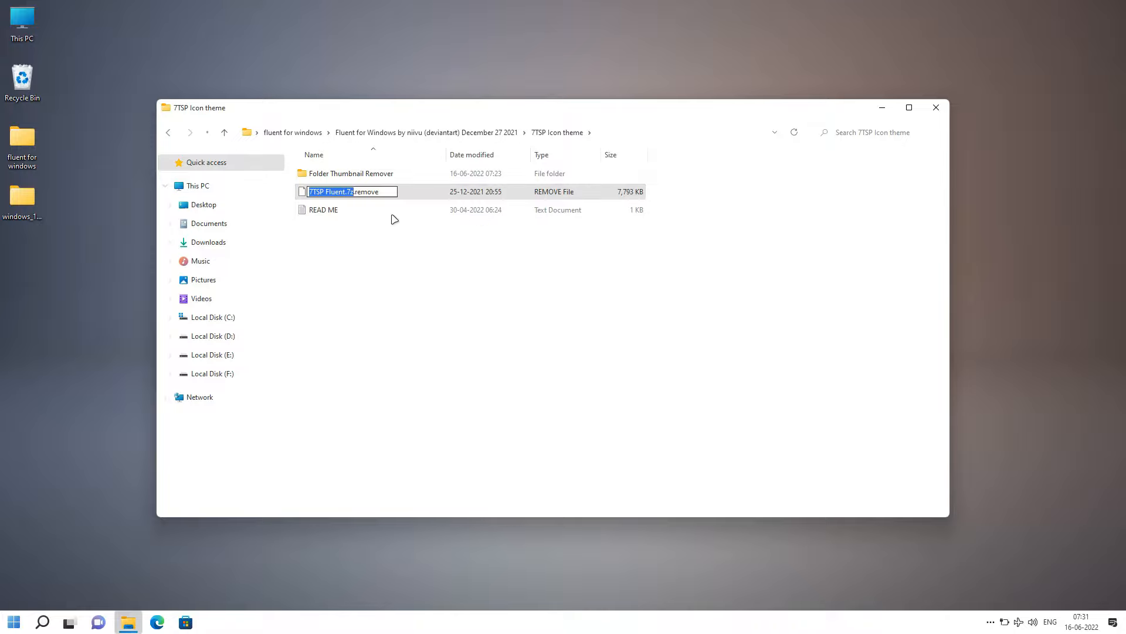
{"action": "left_click", "coordinate": [386, 192]}
{"action": "key", "text": "BackSpace"}
{"action": "key", "text": "BackSpace"}
{"action": "key", "text": "BackSpace"}
{"action": "key", "text": "BackSpace"}
{"action": "key", "text": "BackSpace"}
{"action": "key", "text": "BackSpace"}
{"action": "key", "text": "BackSpace"}
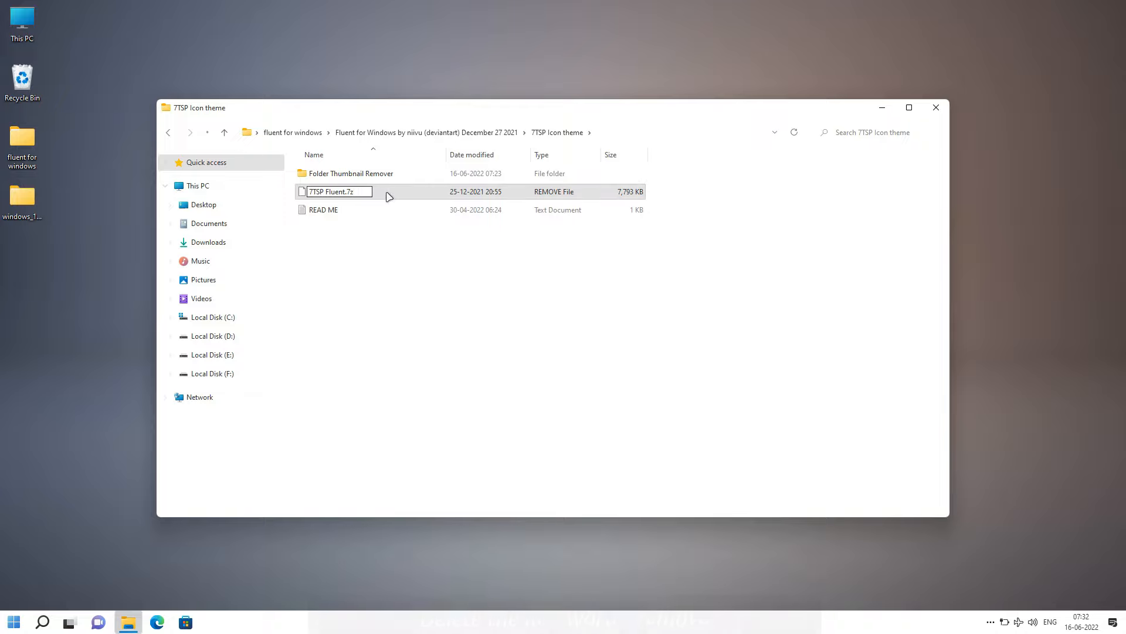
{"action": "left_click", "coordinate": [417, 262]}
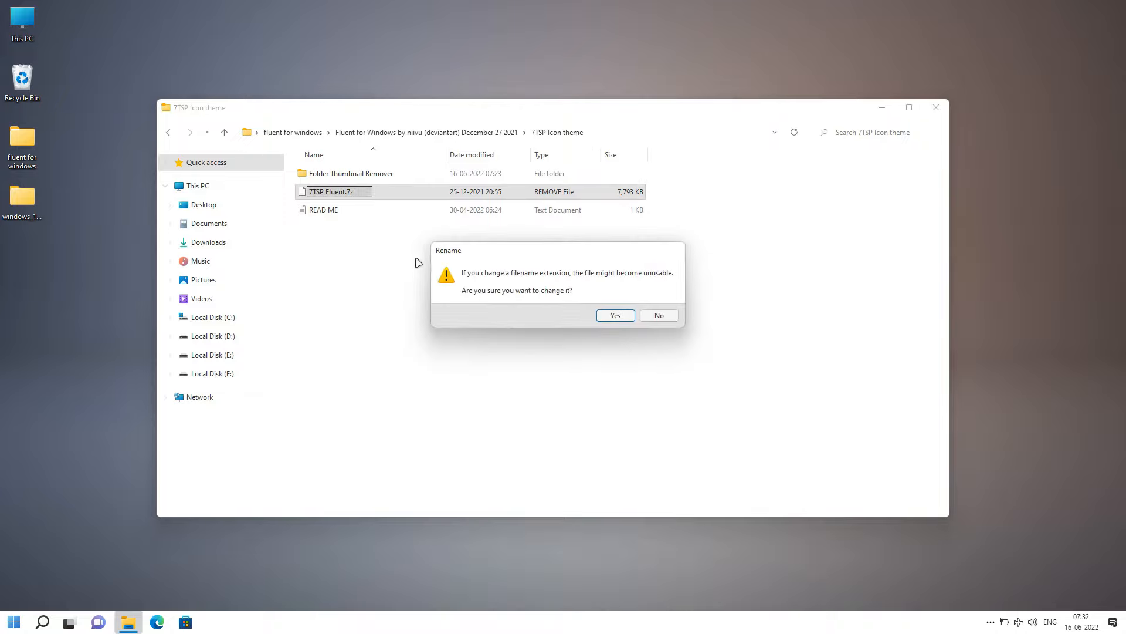
{"action": "left_click", "coordinate": [610, 316]}
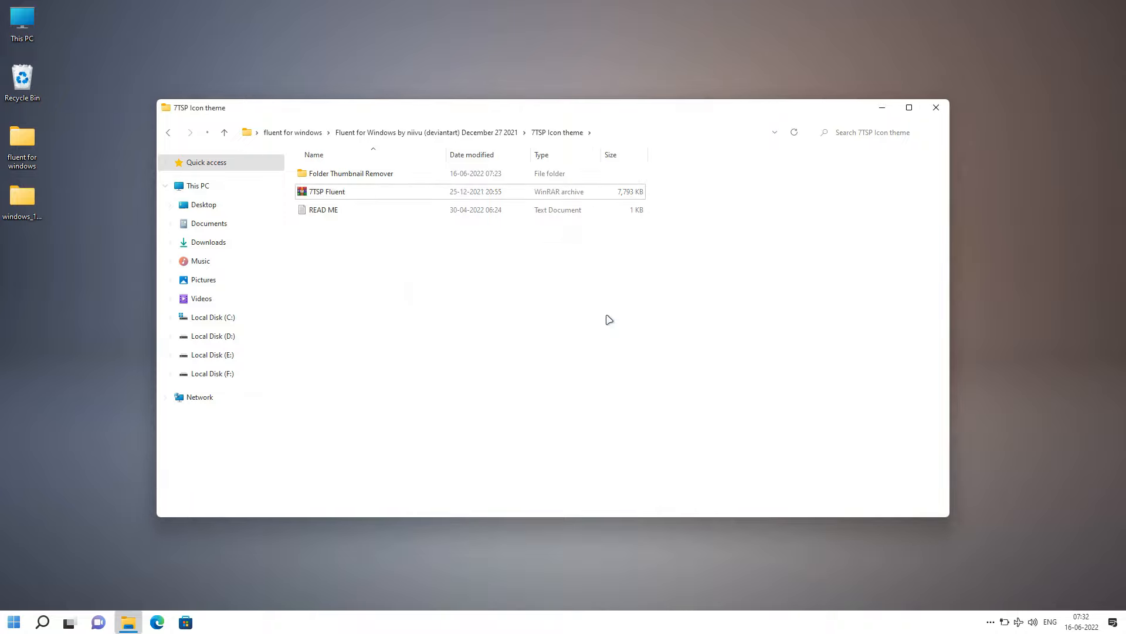
{"action": "left_click", "coordinate": [936, 107]}
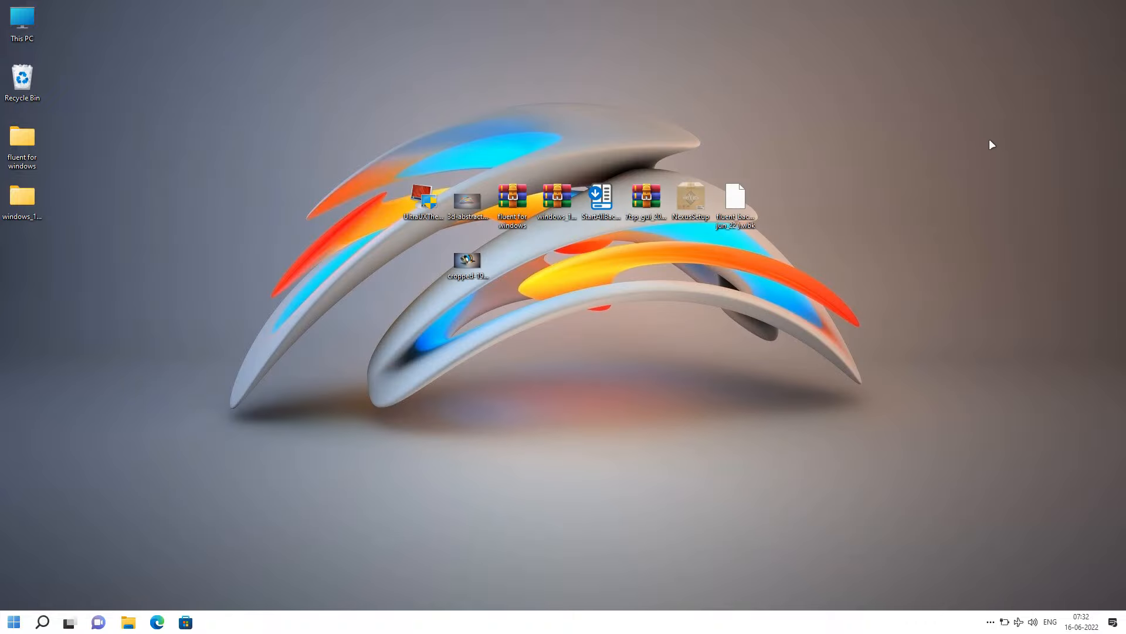
- Extract the 7tsp_gui_2019_edition_by_devillnside_ddb5026 archive into a folder of the same name on the desktop
{"action": "right_click", "coordinate": [646, 202]}
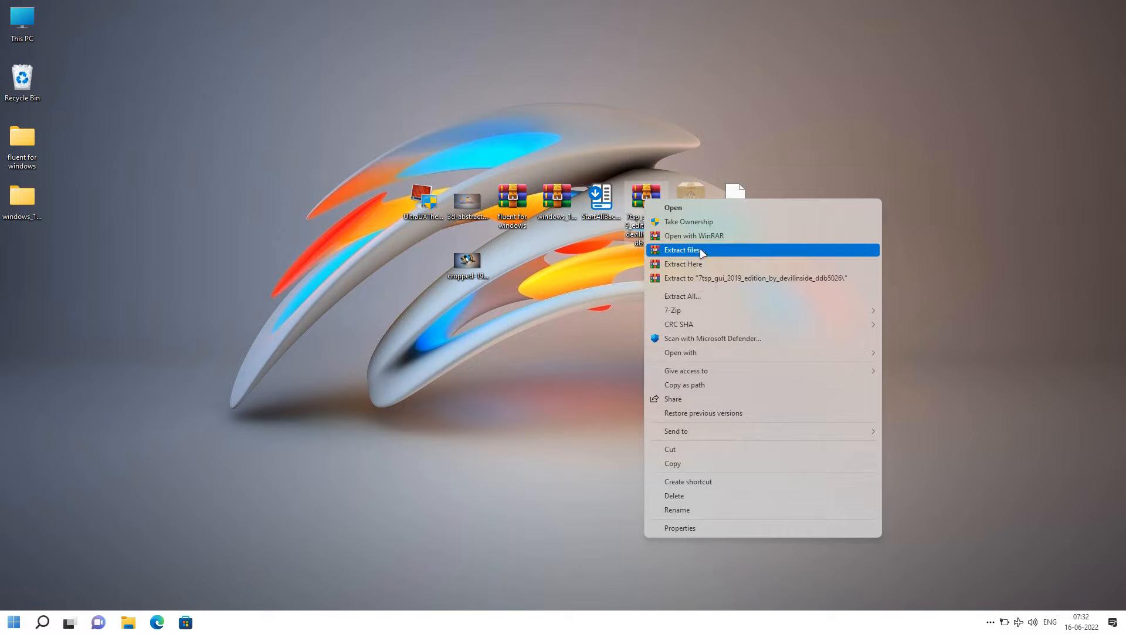
{"action": "left_click", "coordinate": [700, 248]}
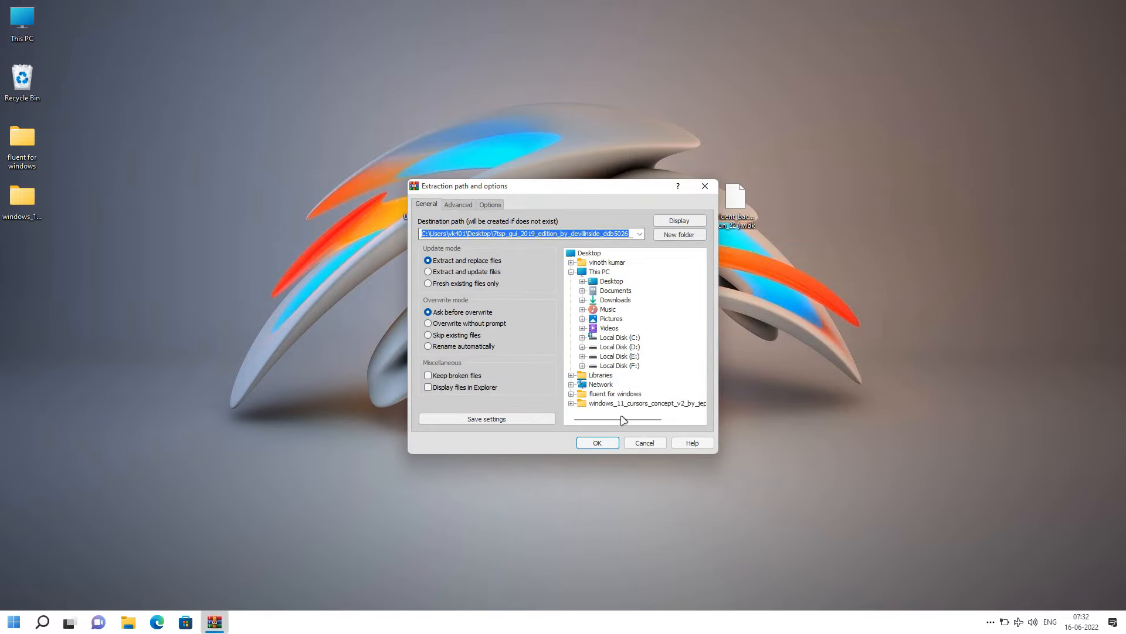
{"action": "left_click", "coordinate": [598, 444]}
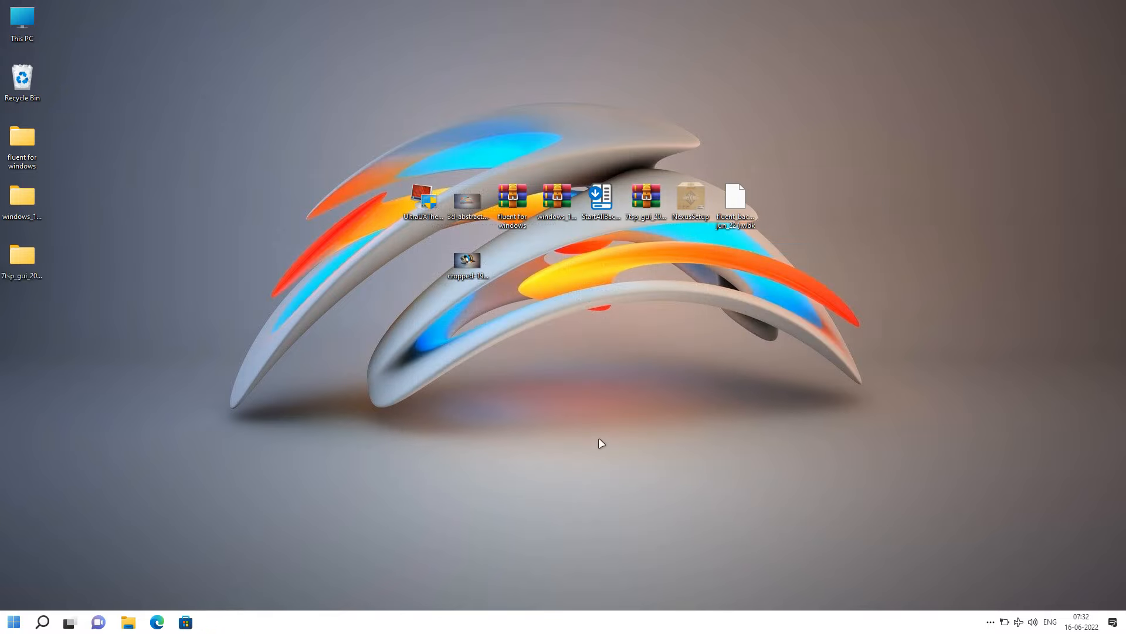
- In the extracted 7tsp GUI folder, rename the .ee file to 7tsp GUI v0.6(2019).exe and accept the extension change
{"action": "double_click", "coordinate": [20, 274]}
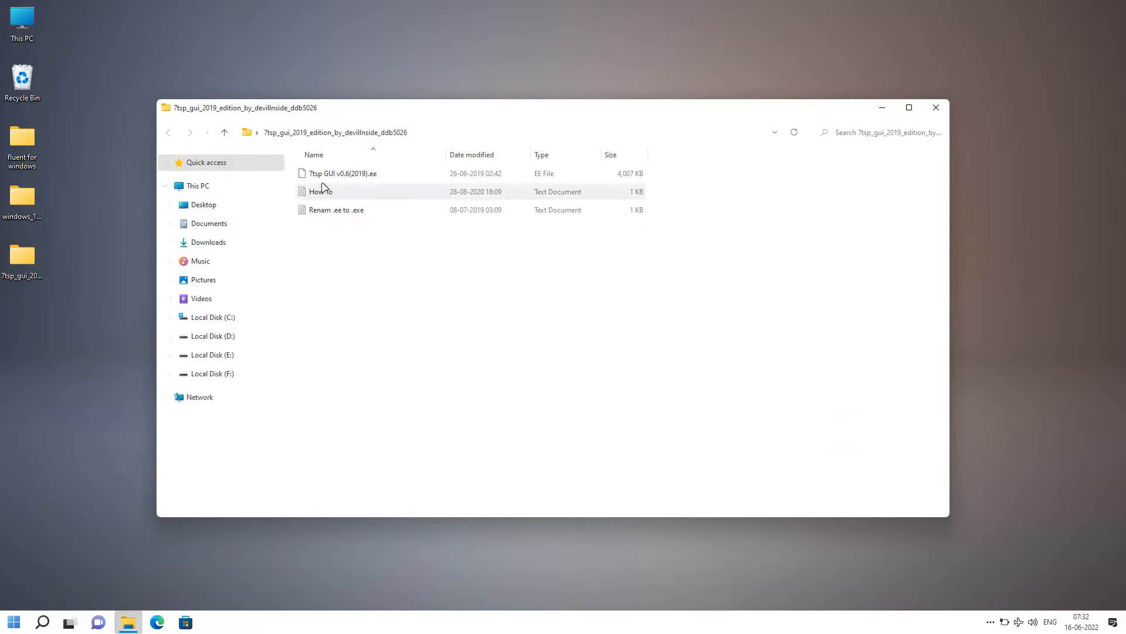
{"action": "left_click", "coordinate": [331, 174]}
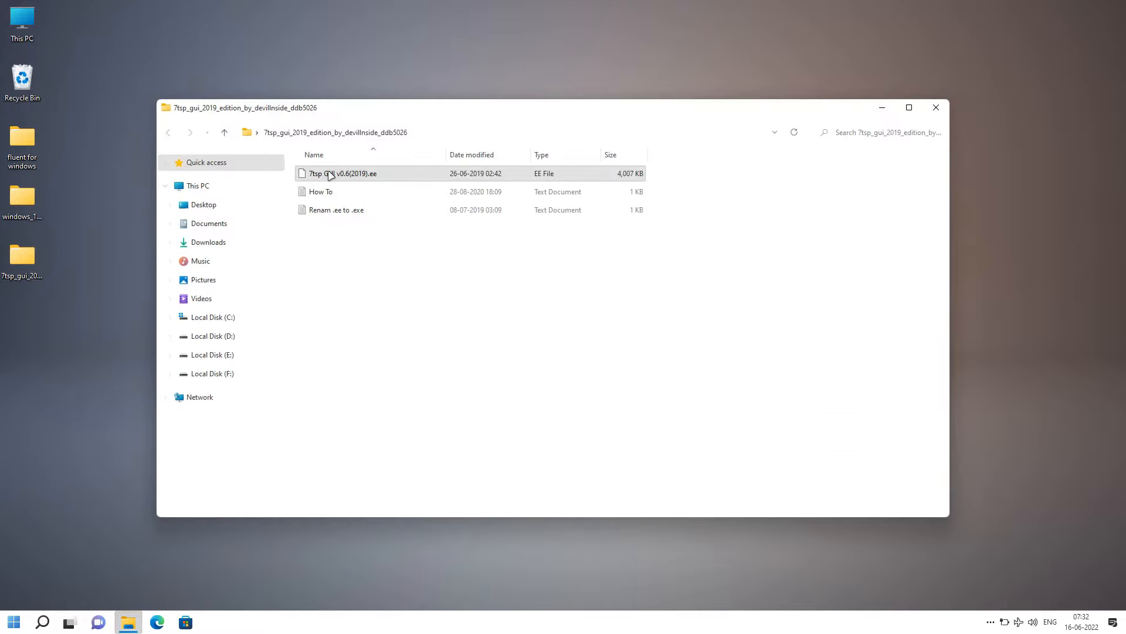
{"action": "right_click", "coordinate": [384, 175]}
{"action": "left_click", "coordinate": [431, 453]}
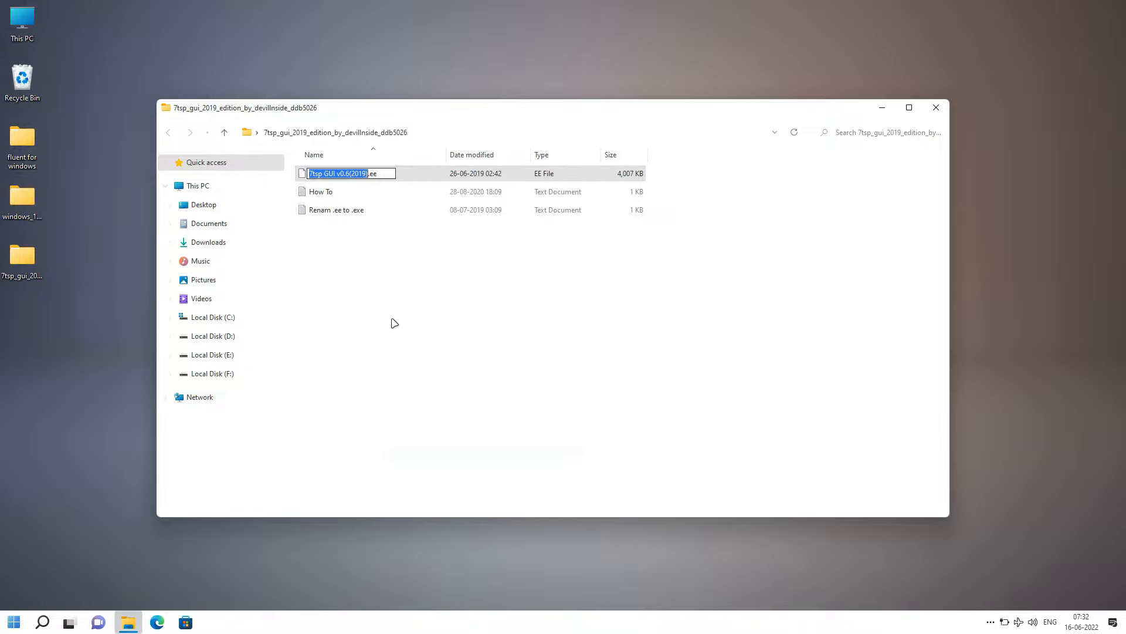
{"action": "left_click", "coordinate": [373, 174]}
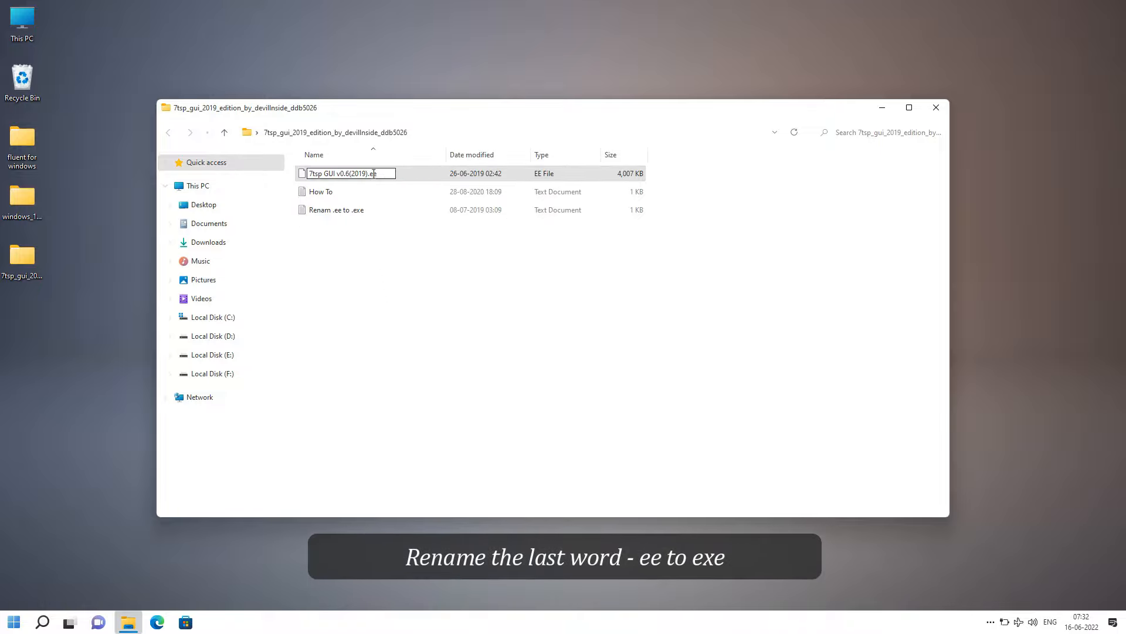
{"action": "left_click_drag", "start_coordinate": [372, 174], "coordinate": [367, 174]}
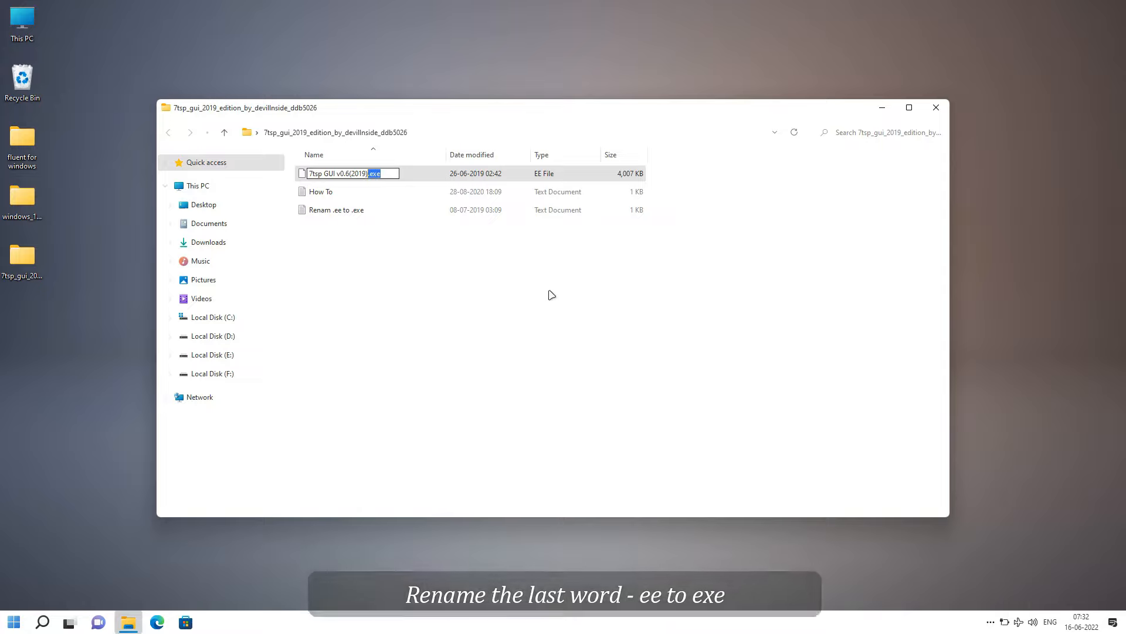
{"action": "key", "text": "Return"}
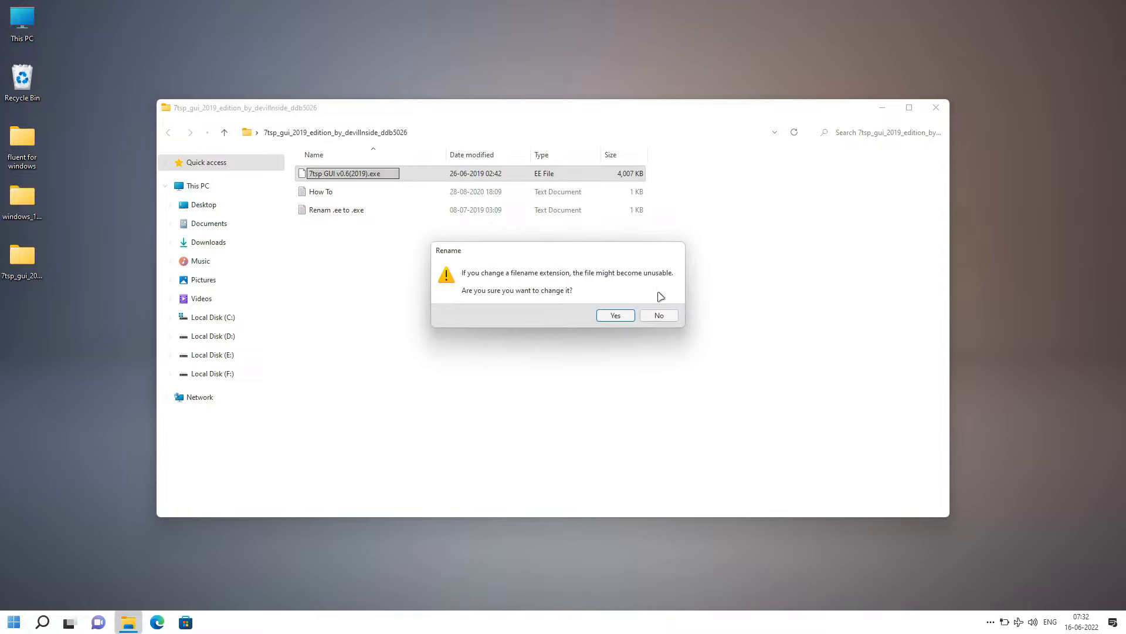
{"action": "left_click", "coordinate": [616, 316]}
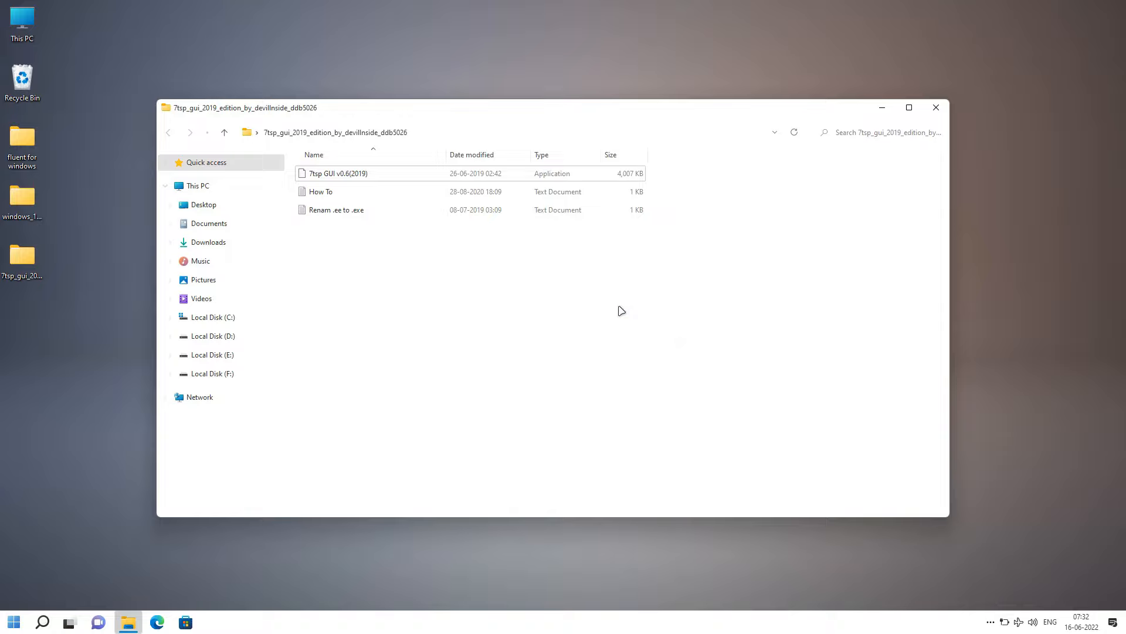
- Refresh the folder and launch the 7tsp GUI v0.6(2019) application
{"action": "right_click", "coordinate": [621, 310]}
{"action": "left_click", "coordinate": [645, 356]}
{"action": "left_click", "coordinate": [362, 177]}
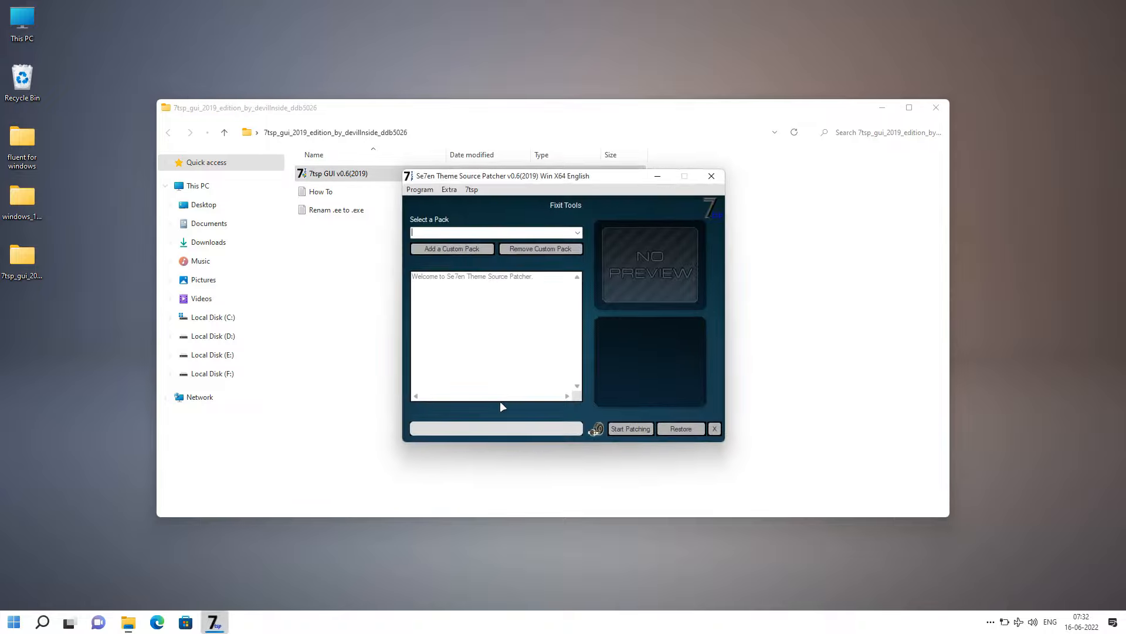
- Add 7TSP Fluent from the 7TSP Icon theme folder as a custom pack and patch the system with it, creating a restore point
{"action": "left_click", "coordinate": [455, 249]}
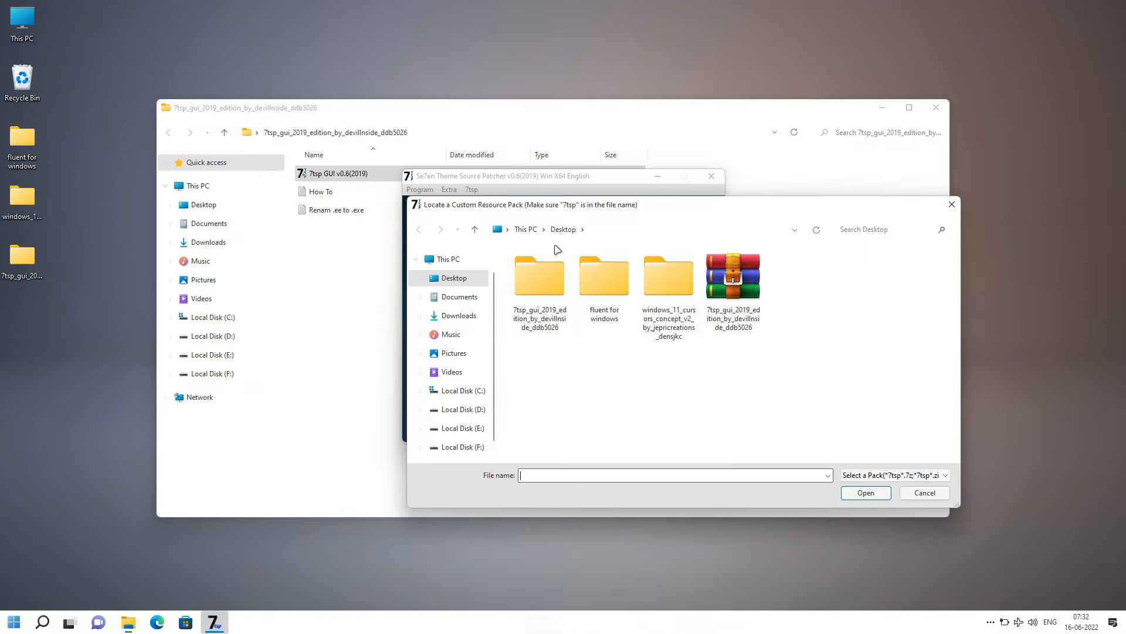
{"action": "left_click", "coordinate": [611, 285]}
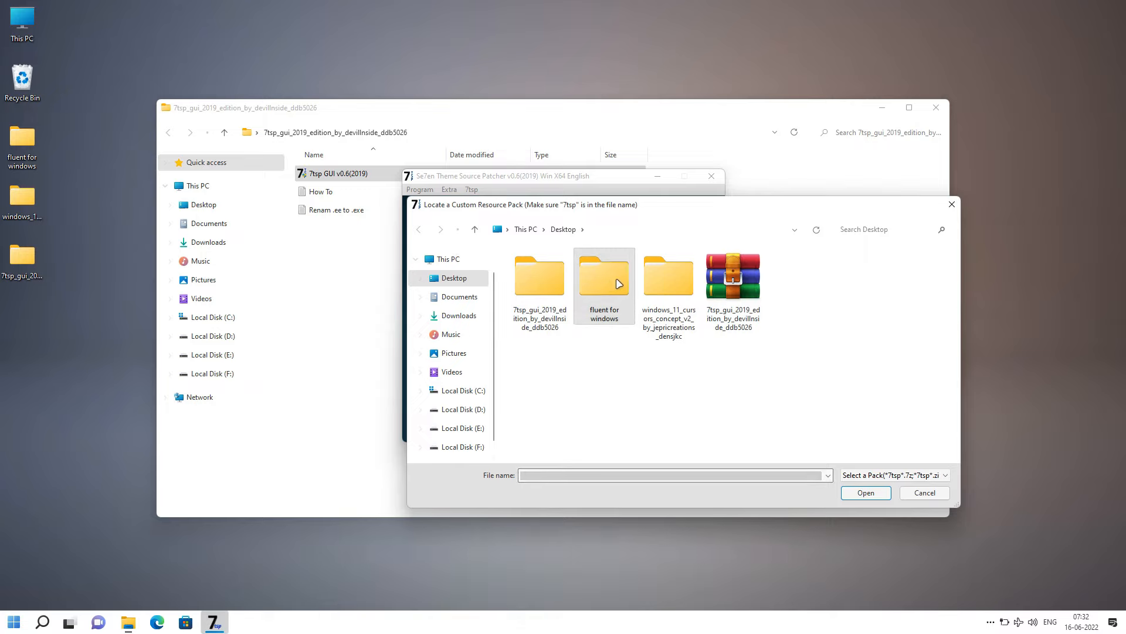
{"action": "double_click", "coordinate": [611, 285]}
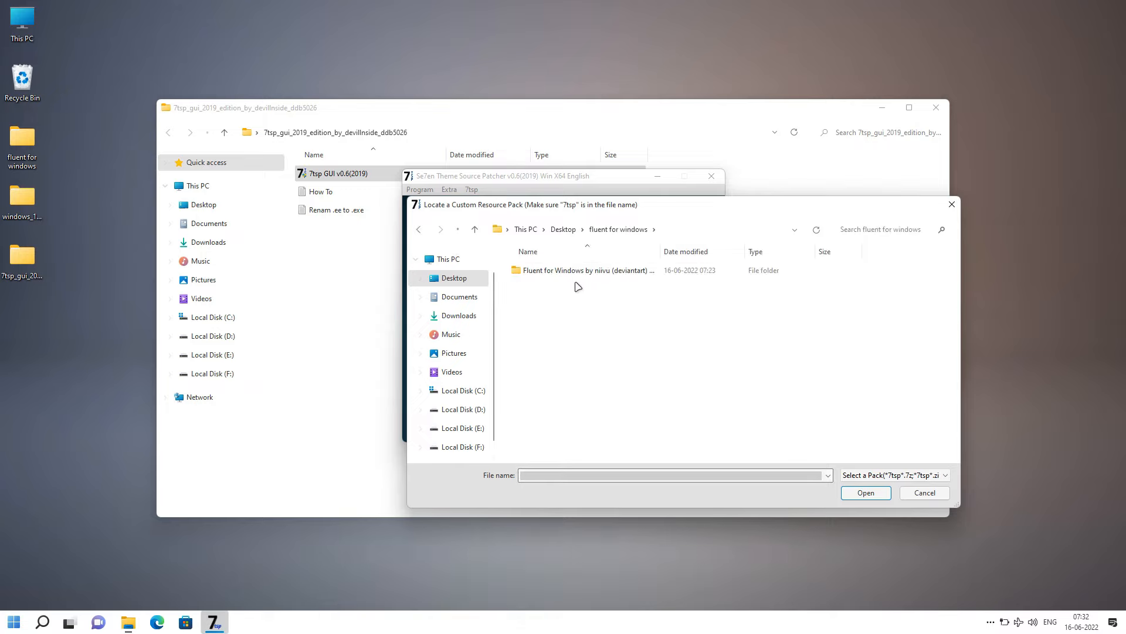
{"action": "double_click", "coordinate": [575, 273]}
{"action": "double_click", "coordinate": [557, 271]}
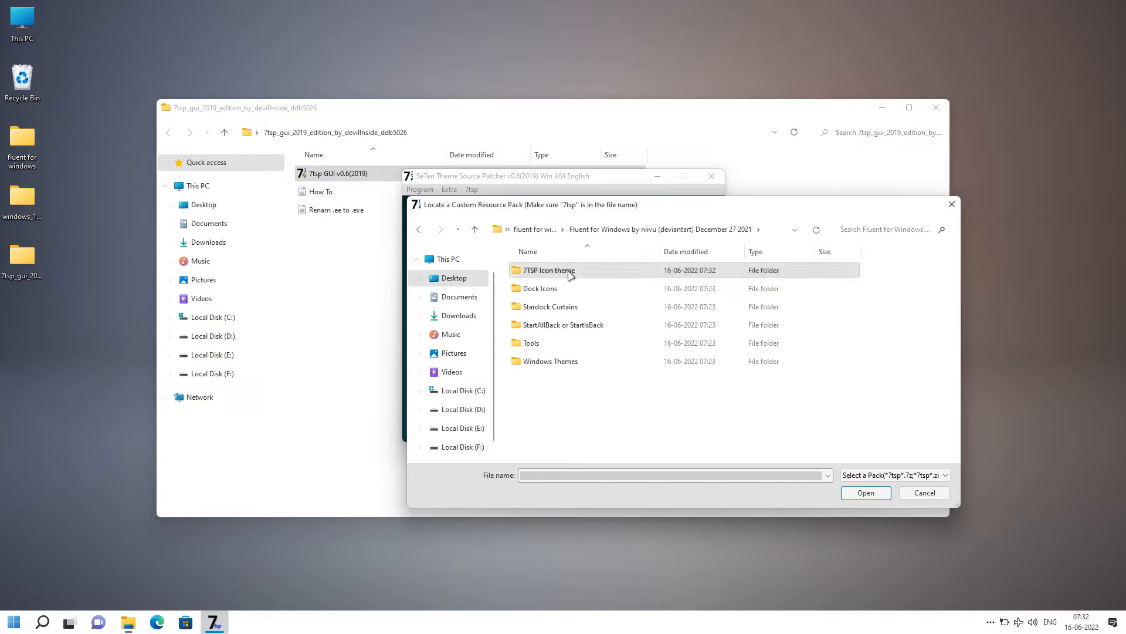
{"action": "left_click", "coordinate": [552, 293]}
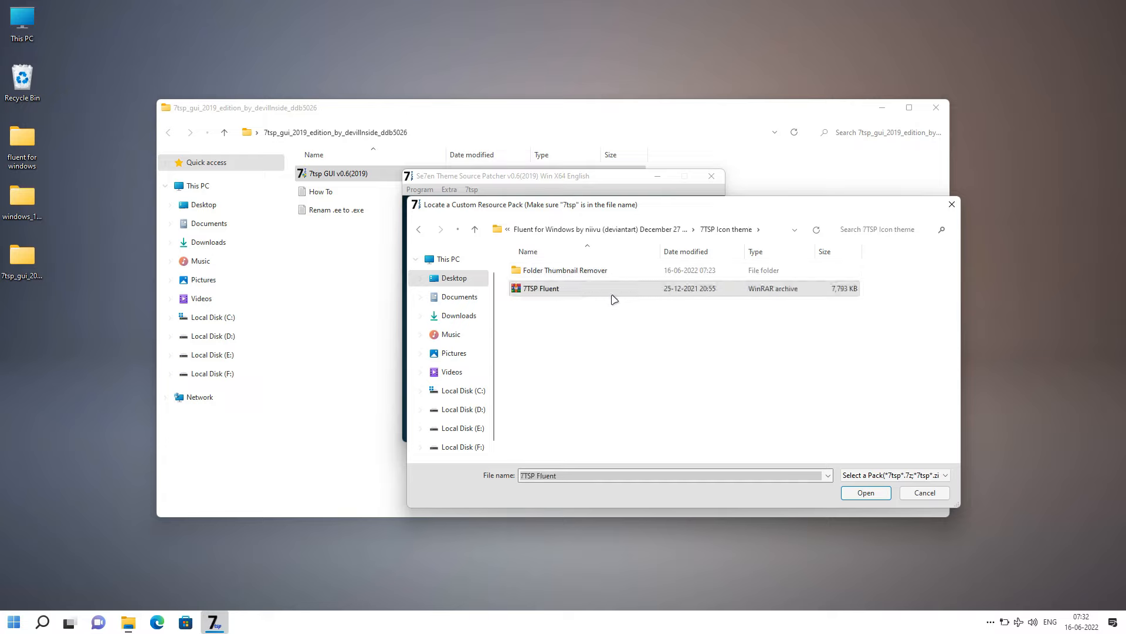
{"action": "left_click", "coordinate": [863, 492]}
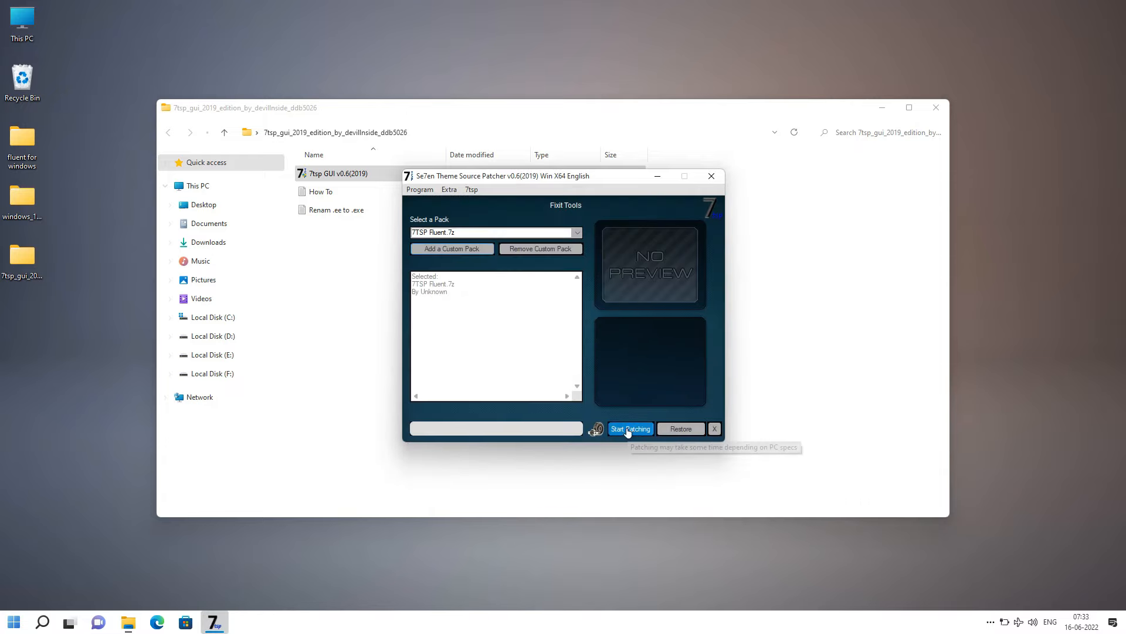
{"action": "left_click", "coordinate": [631, 430]}
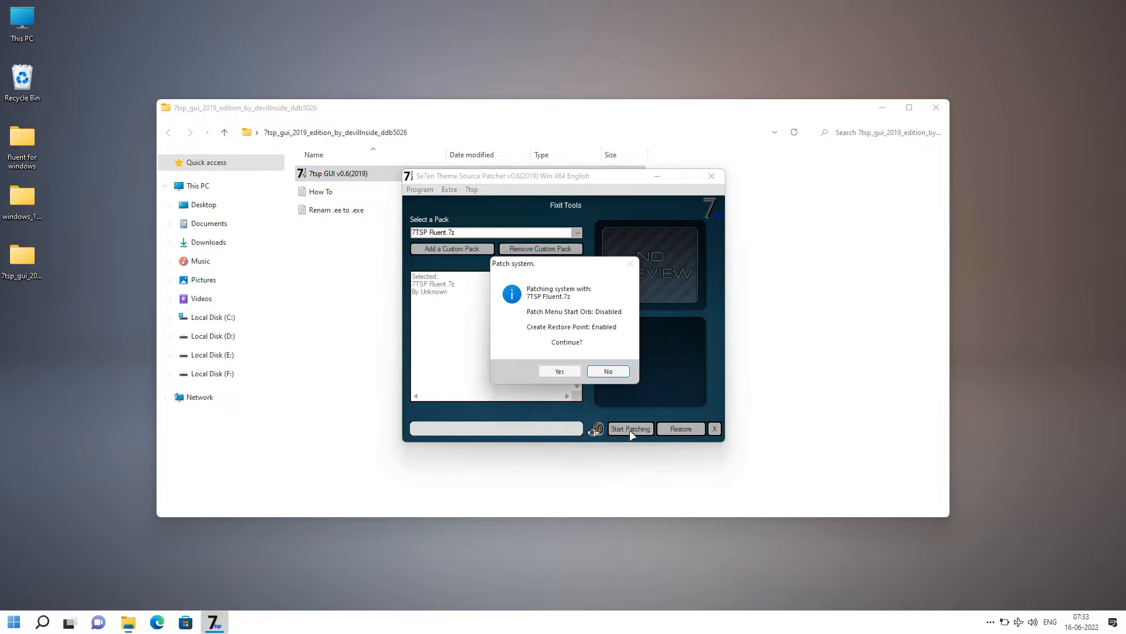
{"action": "left_click", "coordinate": [560, 372]}
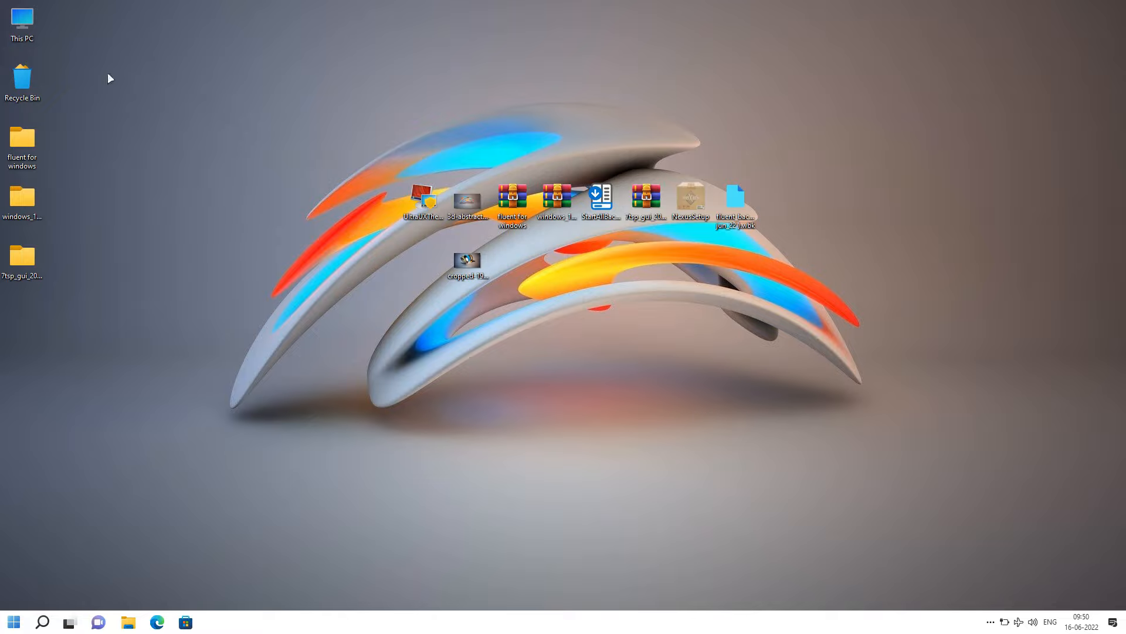
- Examine the new icons in This PC and on Local Disk (C:), and close the window
{"action": "double_click", "coordinate": [29, 16]}
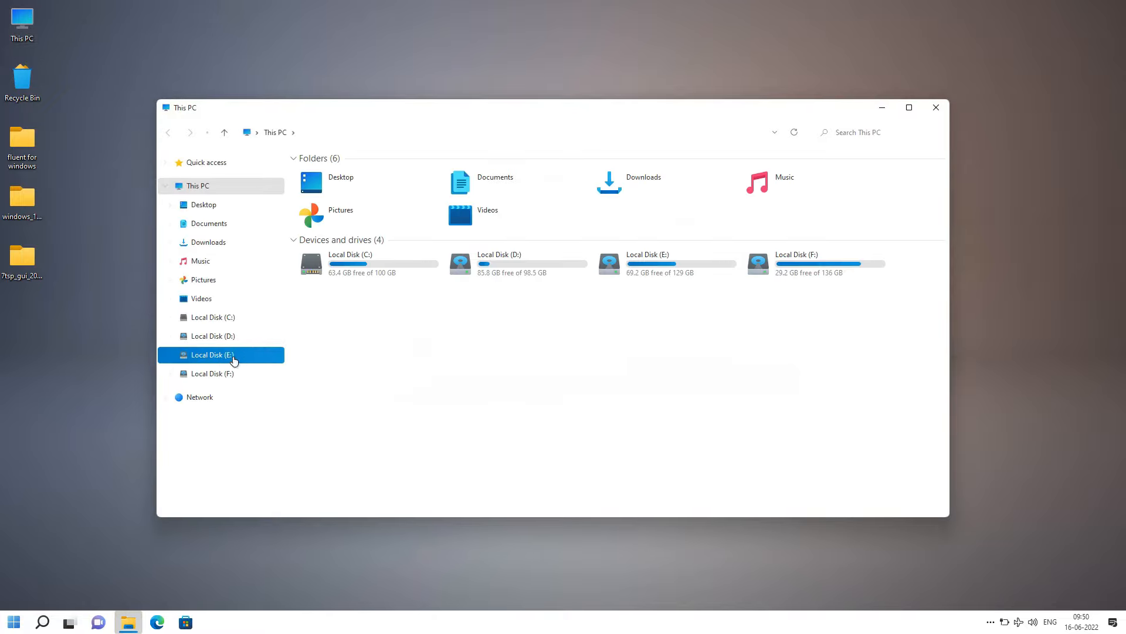
{"action": "double_click", "coordinate": [338, 264]}
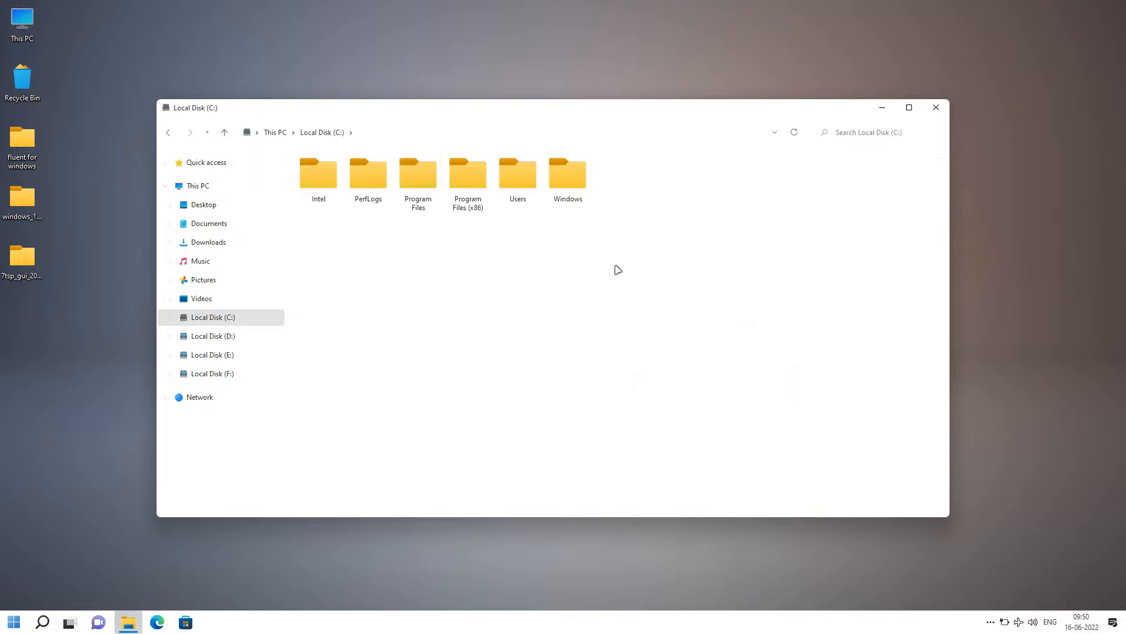
{"action": "key", "text": "alt+Left"}
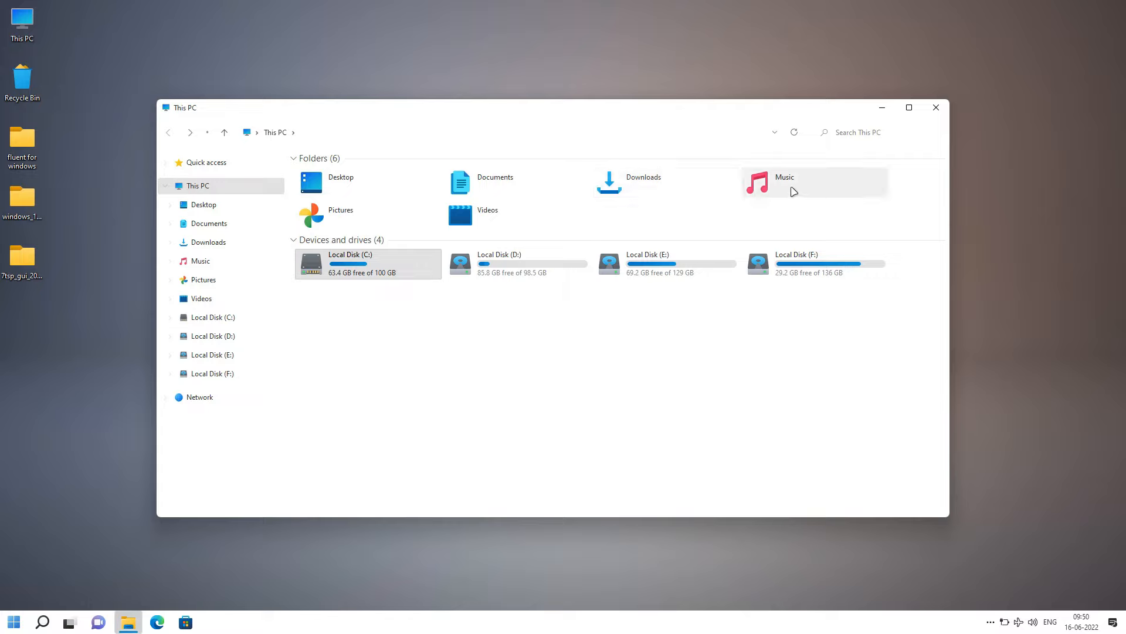
{"action": "left_click", "coordinate": [937, 107]}
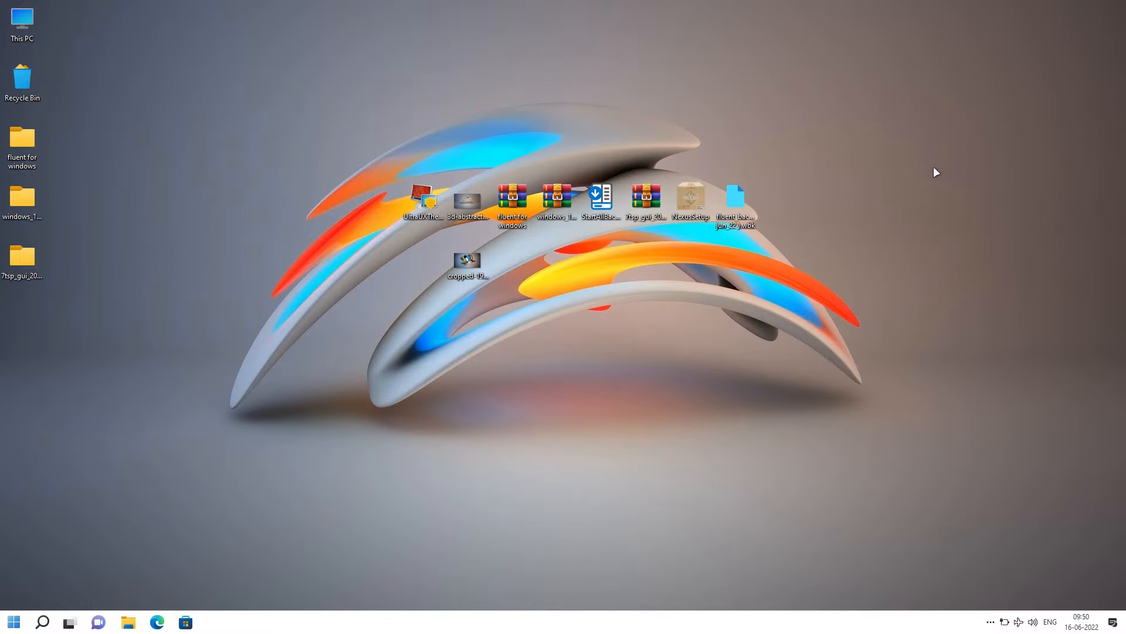
- Install Nexus 20.10 from NexusSetup, accepting the license agreement and the default Winstep Start Menu folder, and launch it on finishing
{"action": "double_click", "coordinate": [694, 203]}
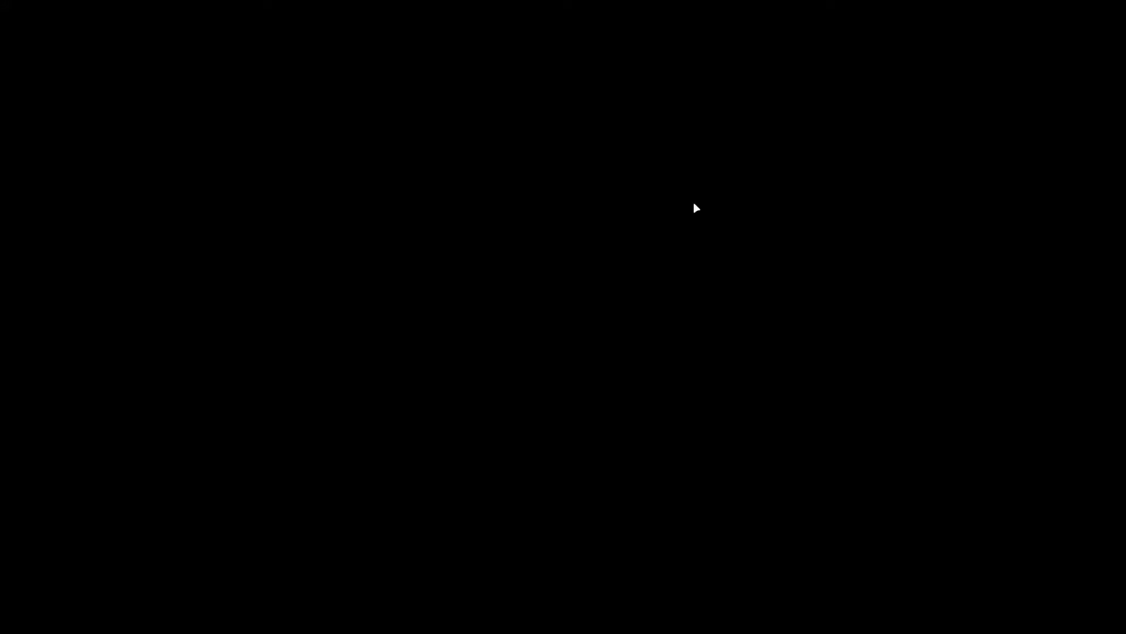
{"action": "left_click", "coordinate": [516, 406]}
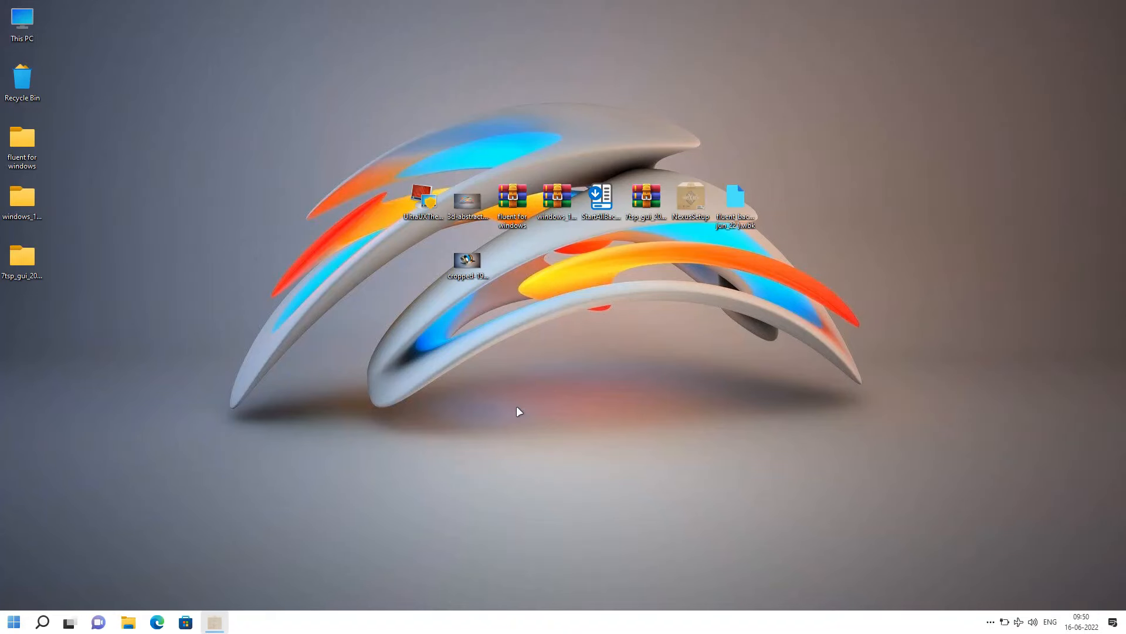
{"action": "left_click", "coordinate": [577, 338]}
{"action": "left_click", "coordinate": [514, 369]}
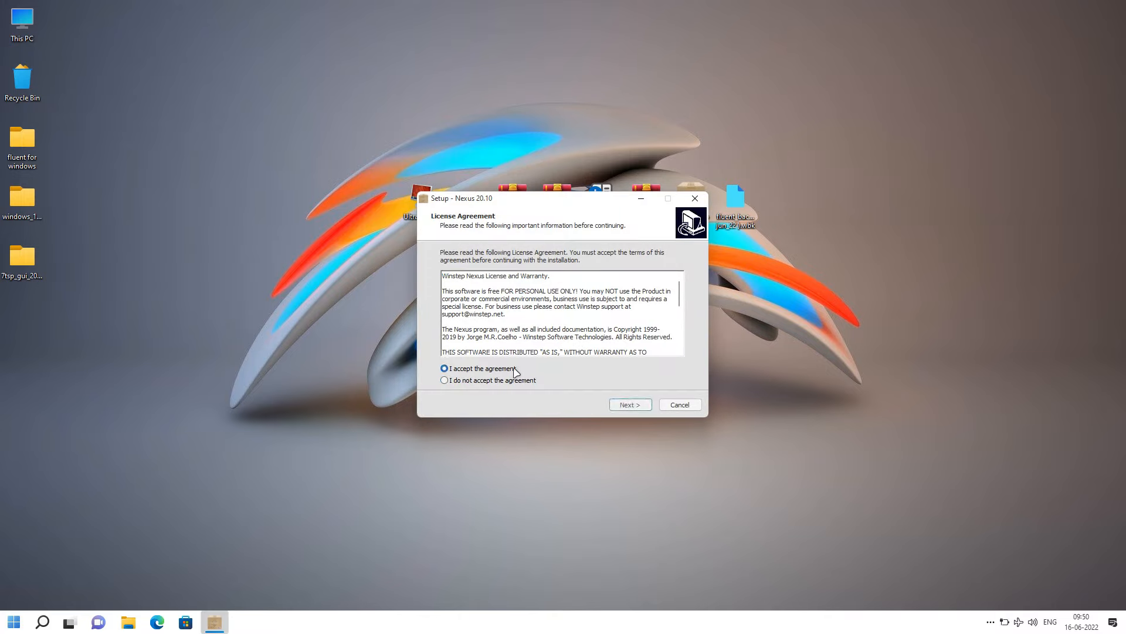
{"action": "left_click", "coordinate": [642, 404]}
{"action": "left_click", "coordinate": [643, 409]}
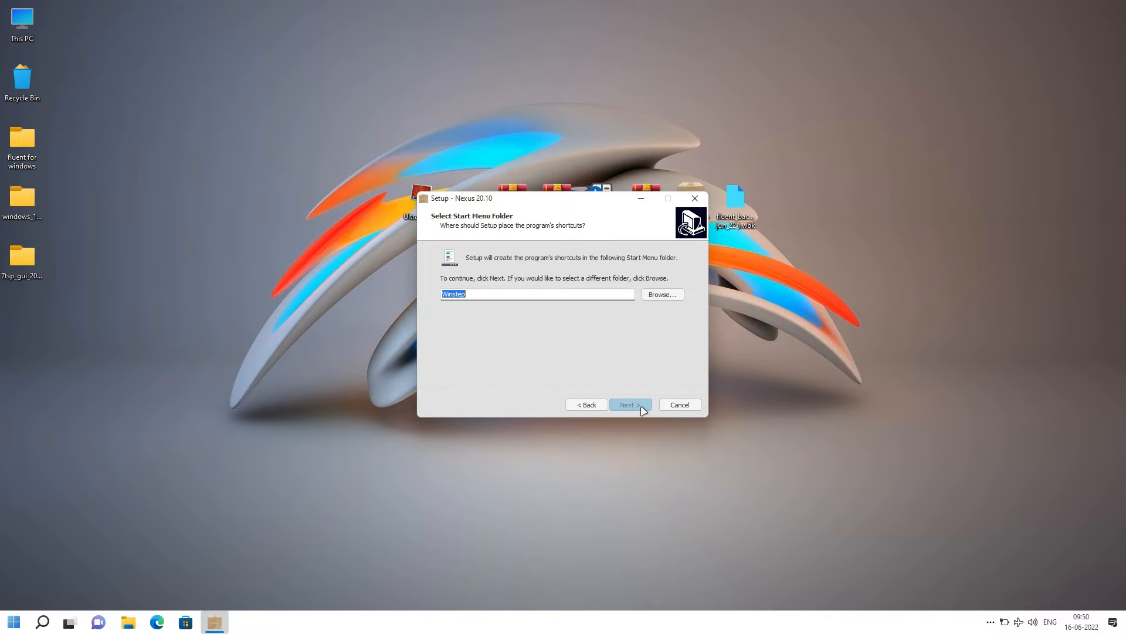
{"action": "left_click", "coordinate": [643, 409]}
{"action": "left_click", "coordinate": [643, 410]}
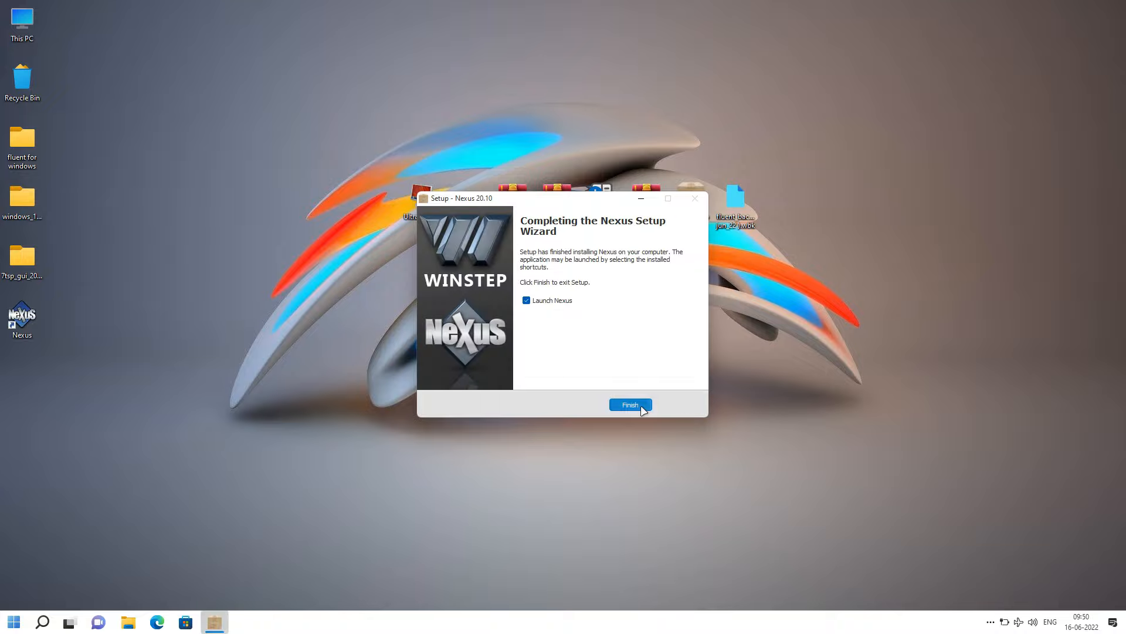
{"action": "left_click", "coordinate": [643, 410]}
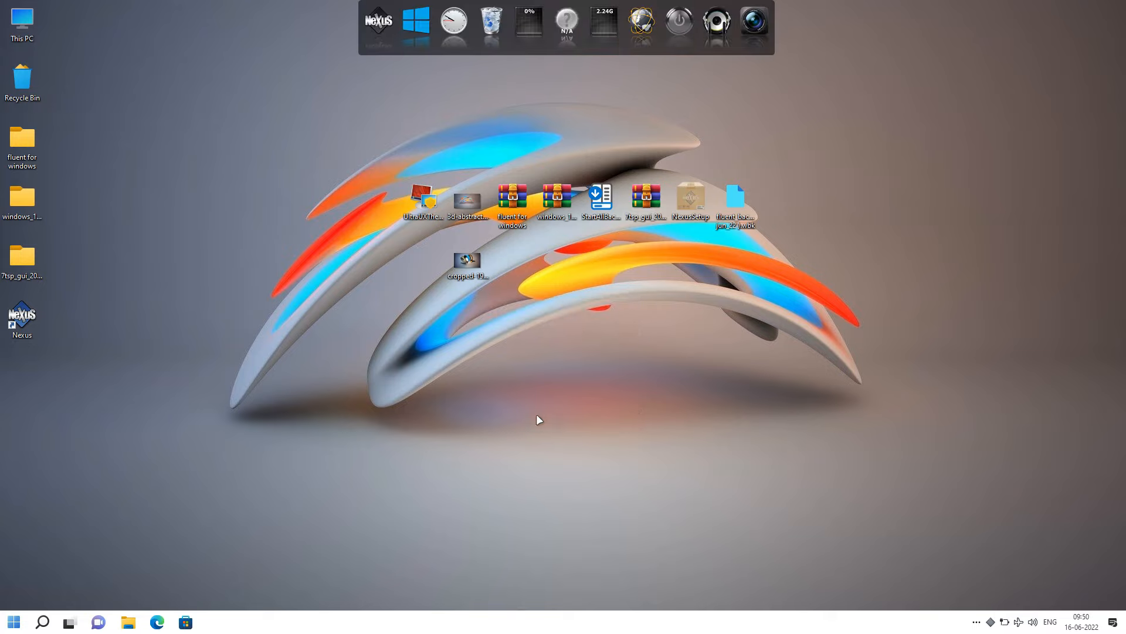
- Copy the Dock Icons folder from the extracted Fluent for Windows package to the root of Local Disk (C:), and close the window
{"action": "double_click", "coordinate": [33, 142]}
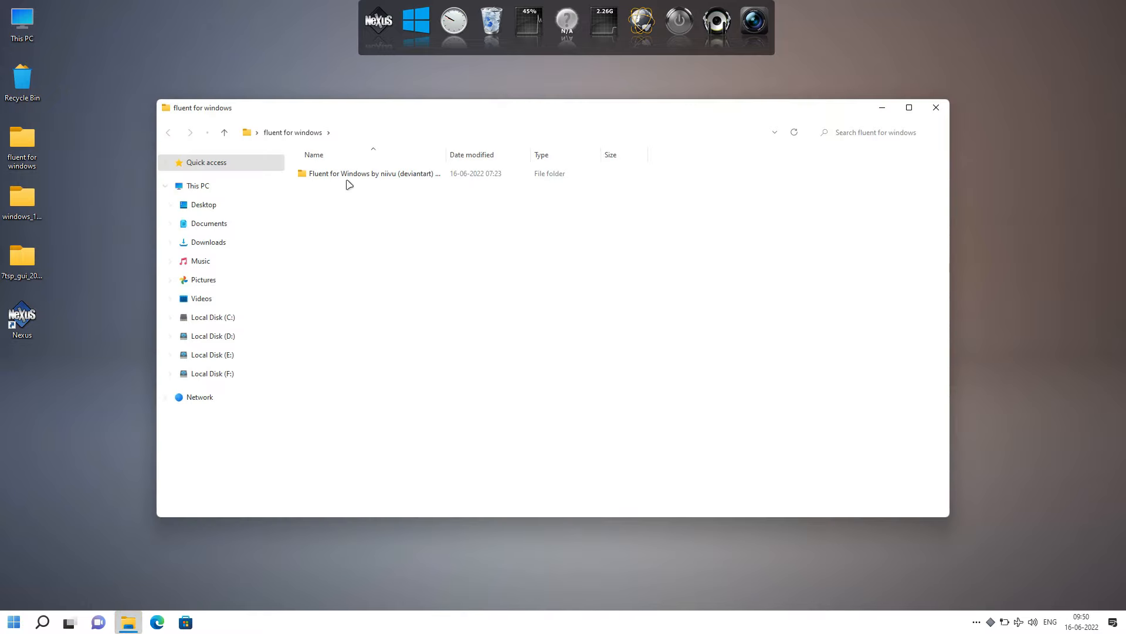
{"action": "double_click", "coordinate": [347, 175]}
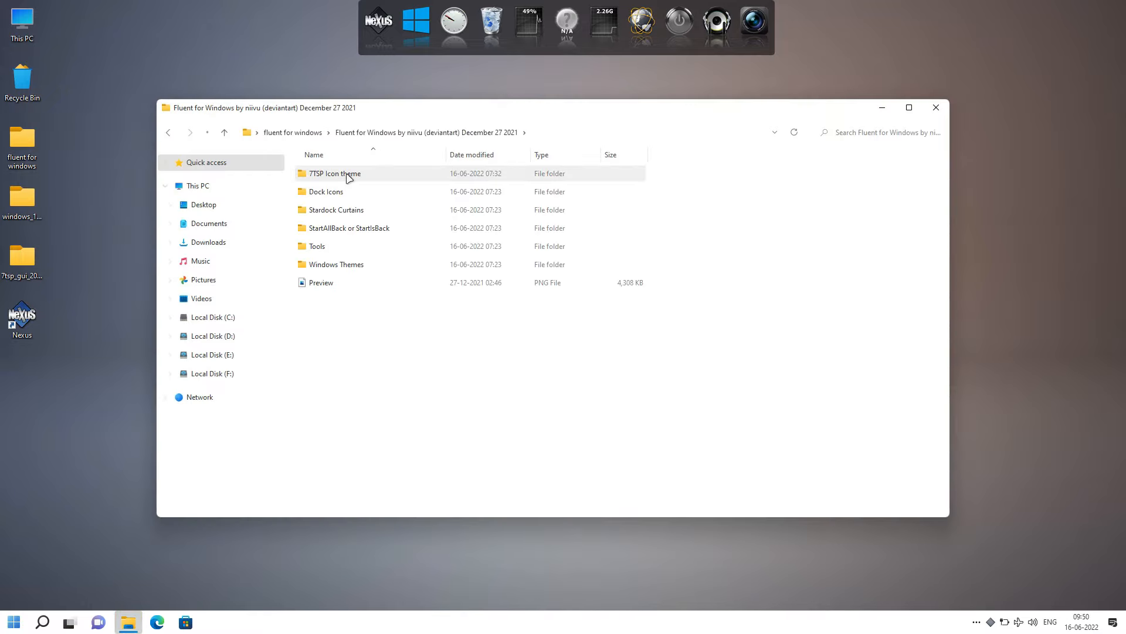
{"action": "left_click", "coordinate": [325, 198]}
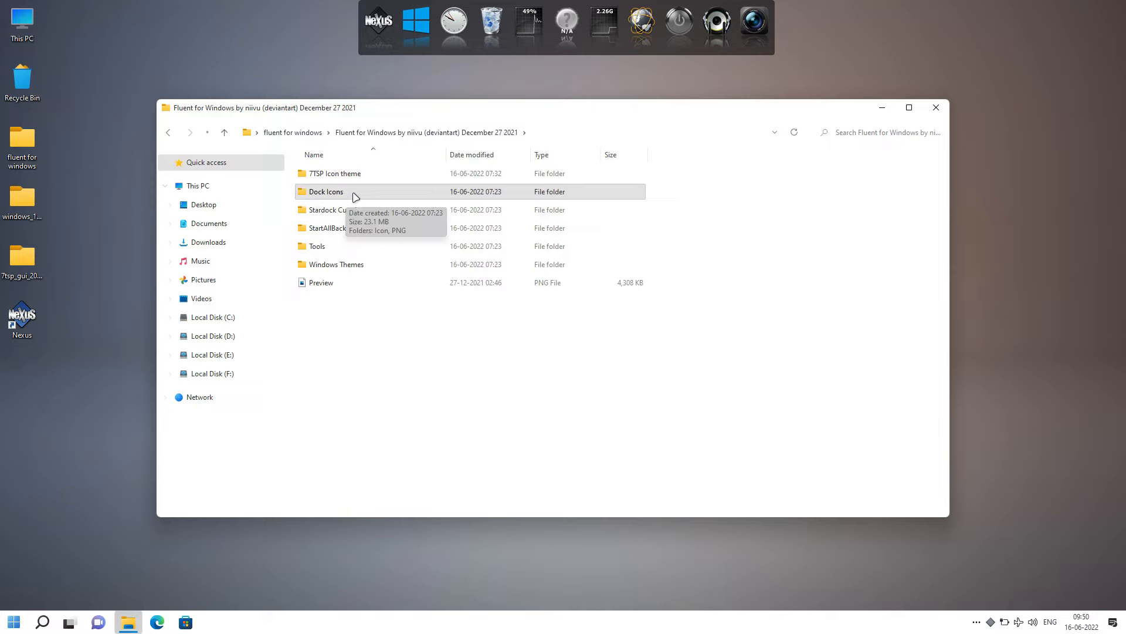
{"action": "right_click", "coordinate": [354, 193]}
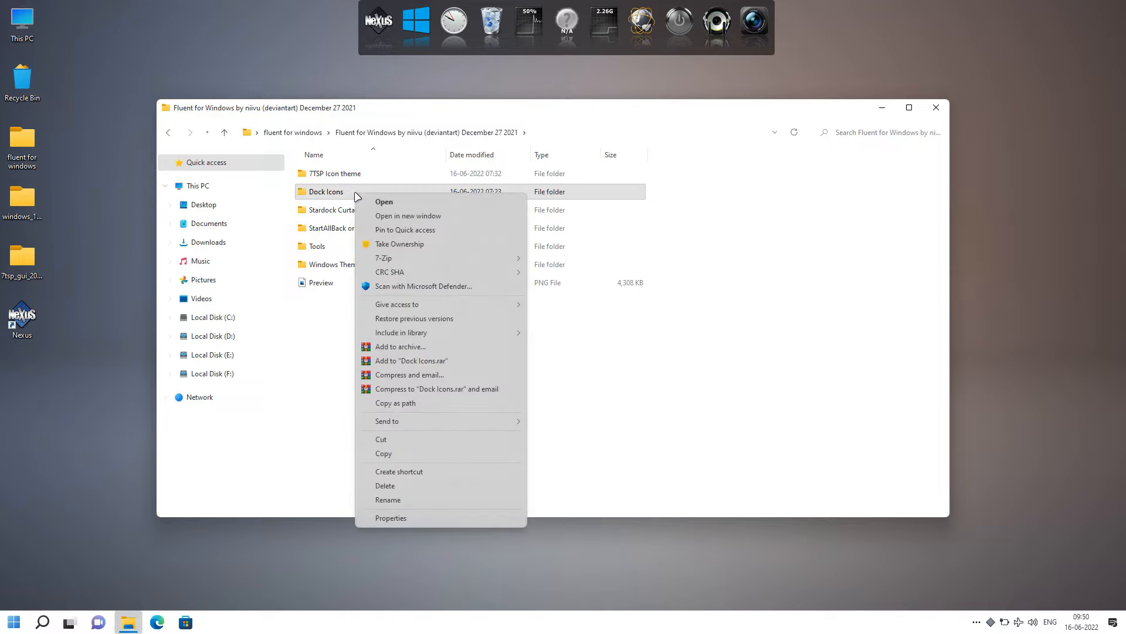
{"action": "left_click", "coordinate": [398, 453]}
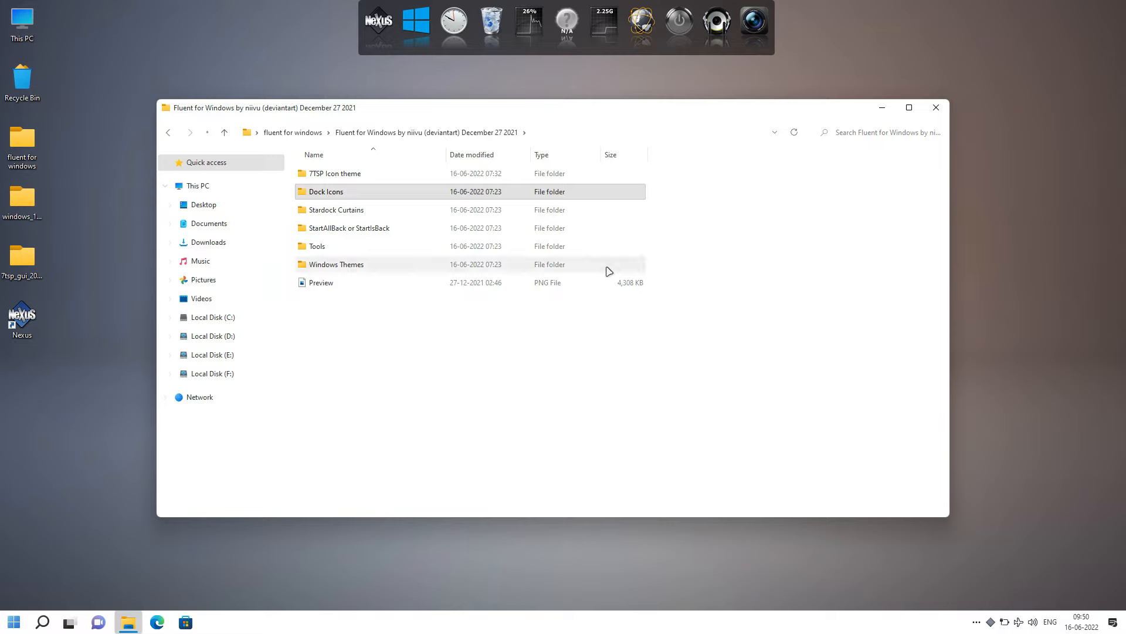
{"action": "left_click", "coordinate": [204, 322]}
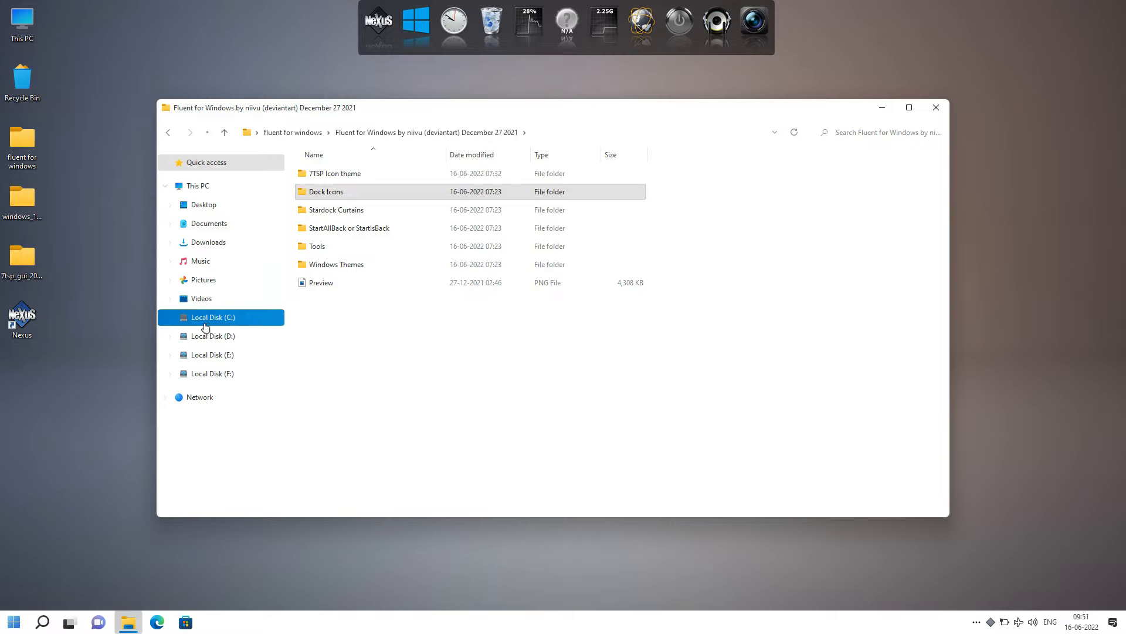
{"action": "left_click", "coordinate": [247, 321]}
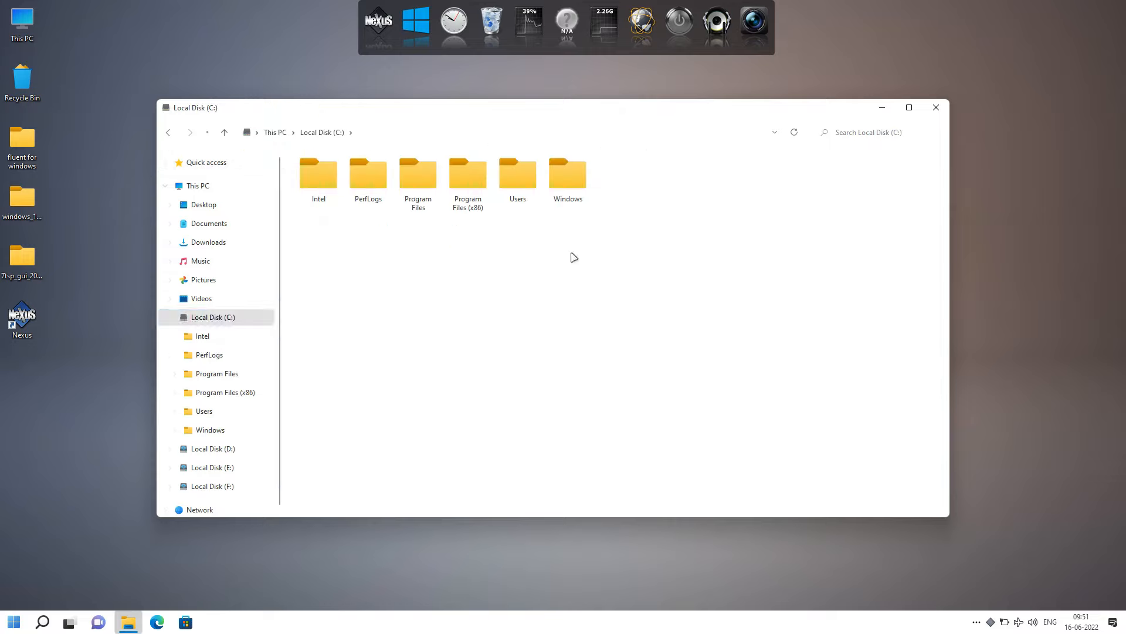
{"action": "right_click", "coordinate": [599, 252]}
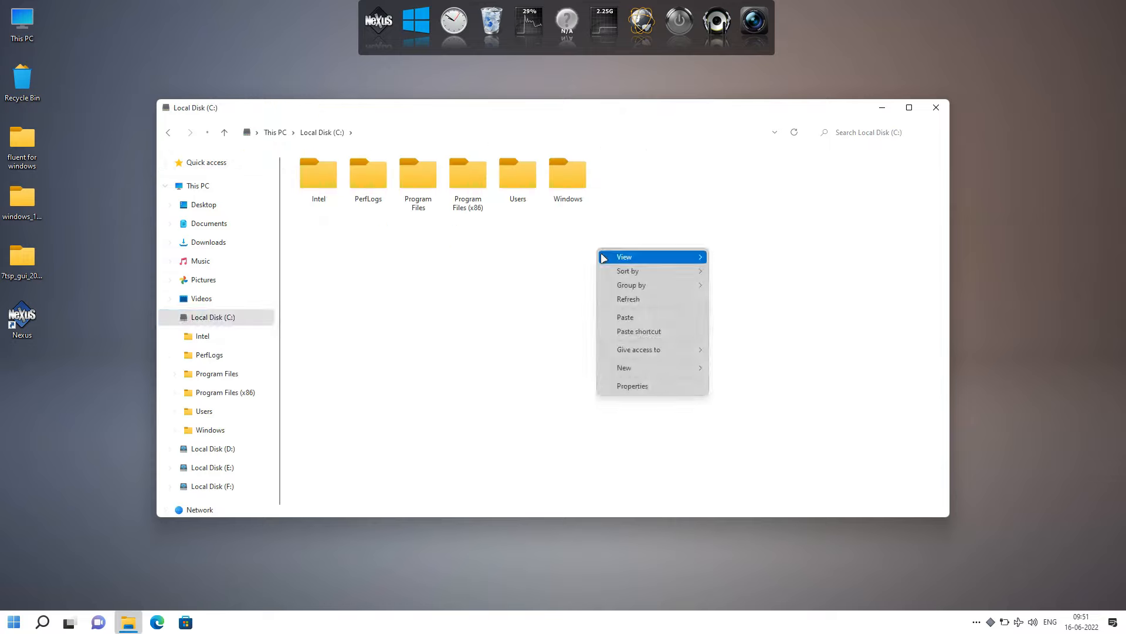
{"action": "left_click", "coordinate": [623, 317]}
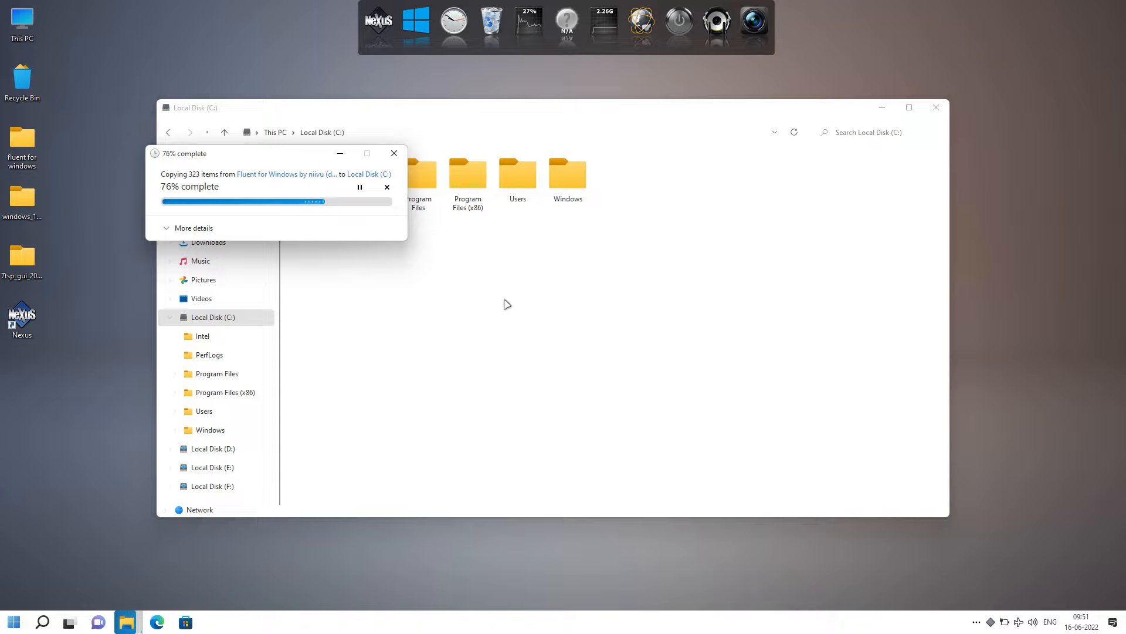
{"action": "left_click", "coordinate": [936, 108]}
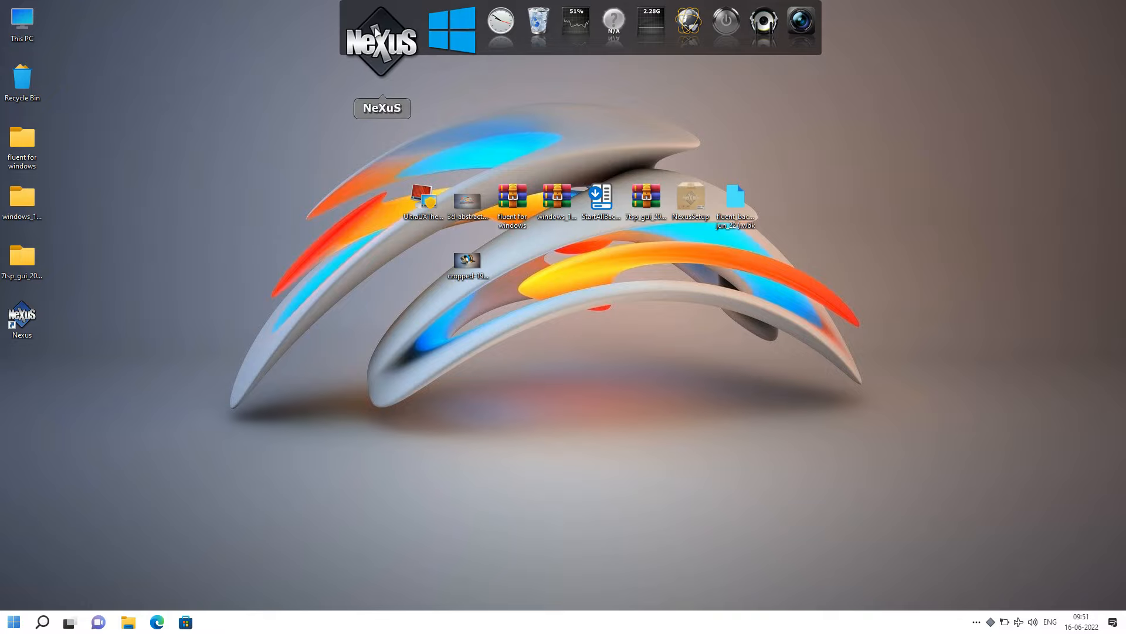
- Restore the Nexus dock settings from fluent_backup_( jun_22 ).wbk on the Desktop and accept the preferences
{"action": "left_click", "coordinate": [381, 41]}
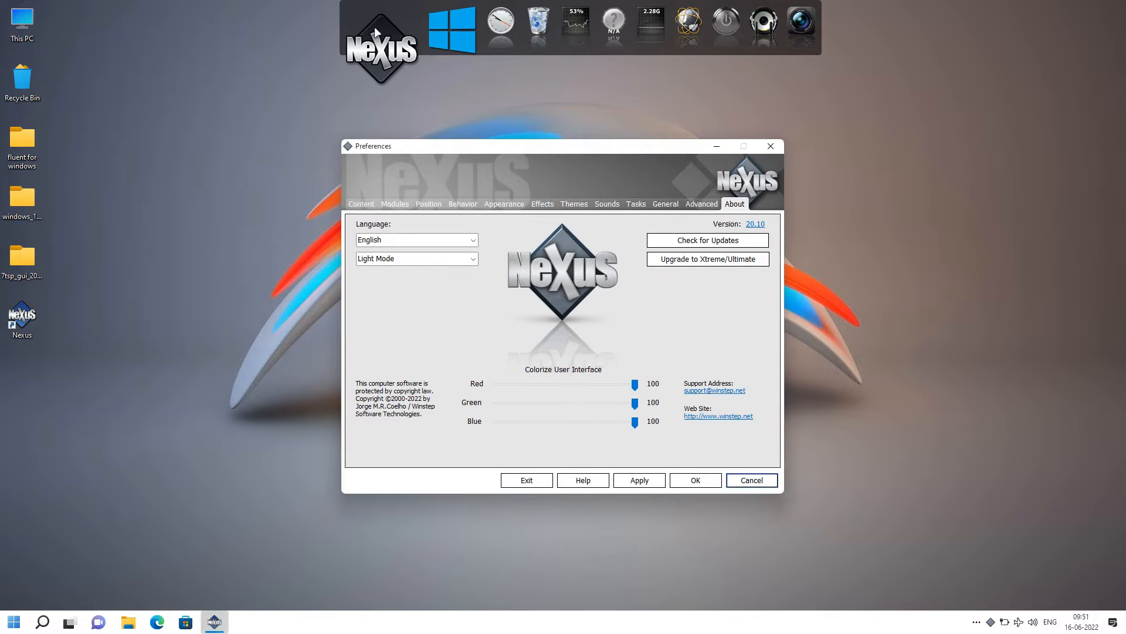
{"action": "left_click", "coordinate": [697, 203]}
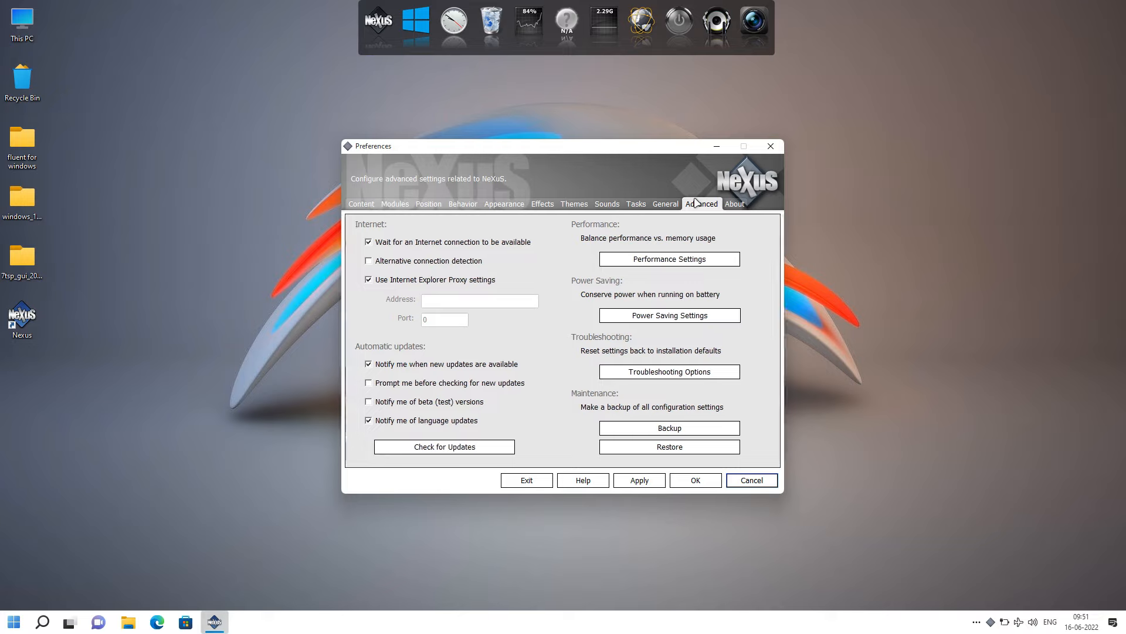
{"action": "left_click", "coordinate": [666, 448]}
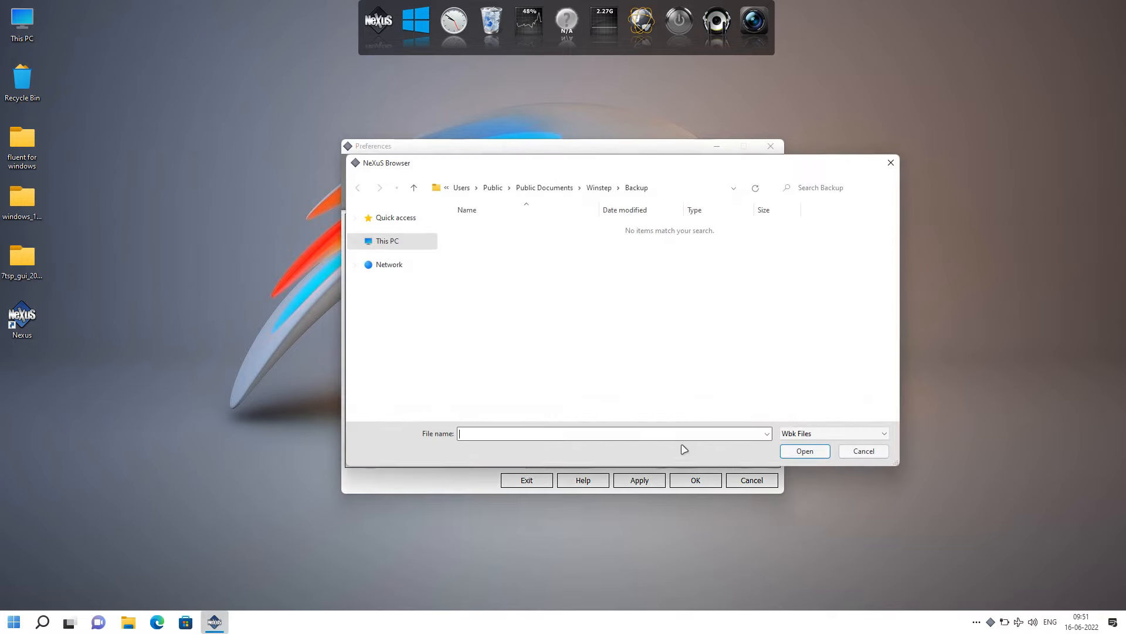
{"action": "scroll", "coordinate": [401, 286], "scroll_direction": "up", "scroll_amount": 1}
{"action": "left_click", "coordinate": [401, 262]}
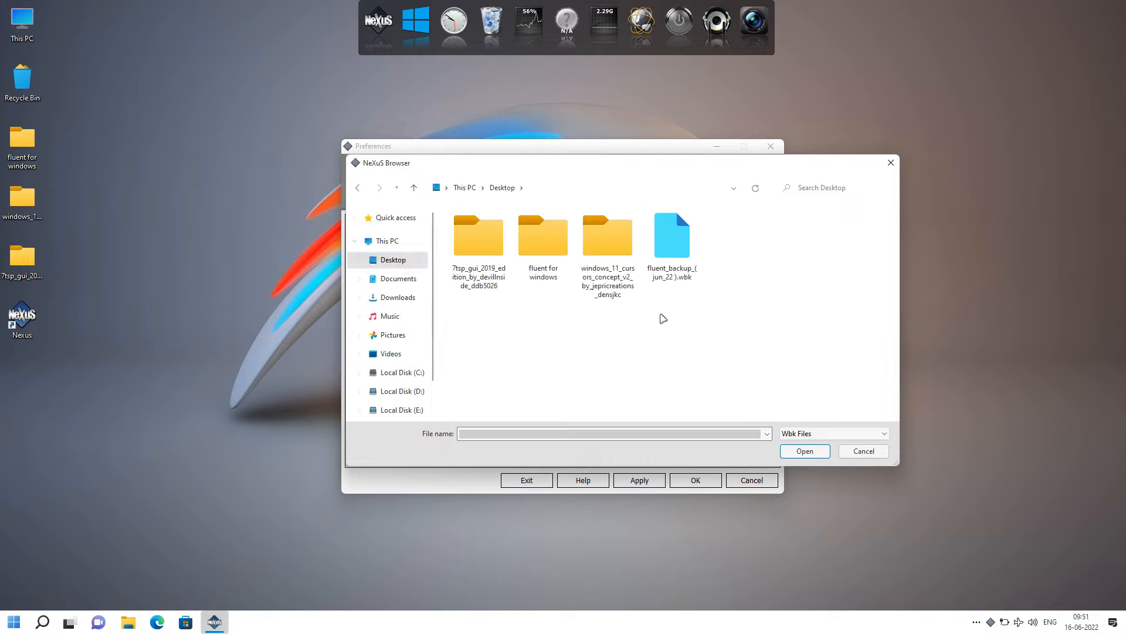
{"action": "left_click", "coordinate": [670, 274]}
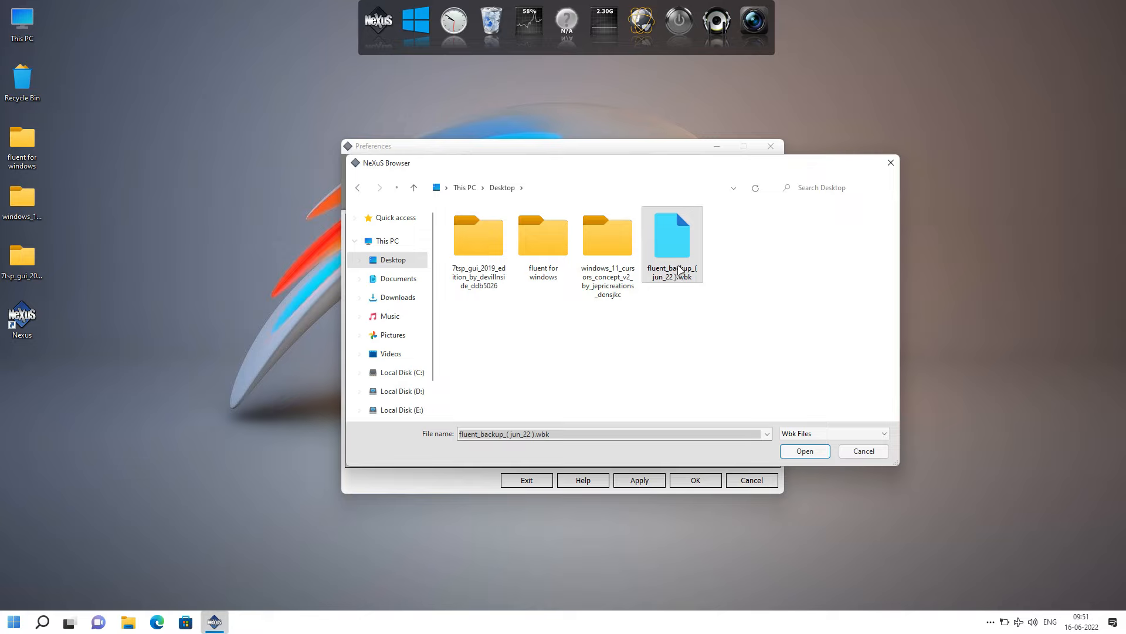
{"action": "left_click", "coordinate": [808, 452]}
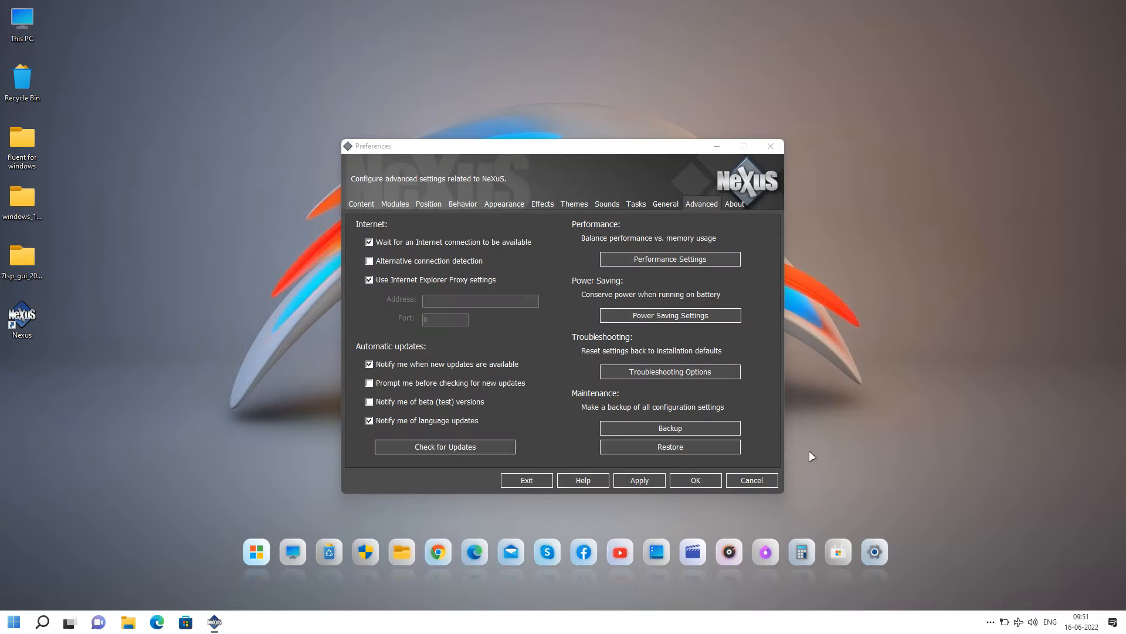
{"action": "left_click", "coordinate": [705, 479]}
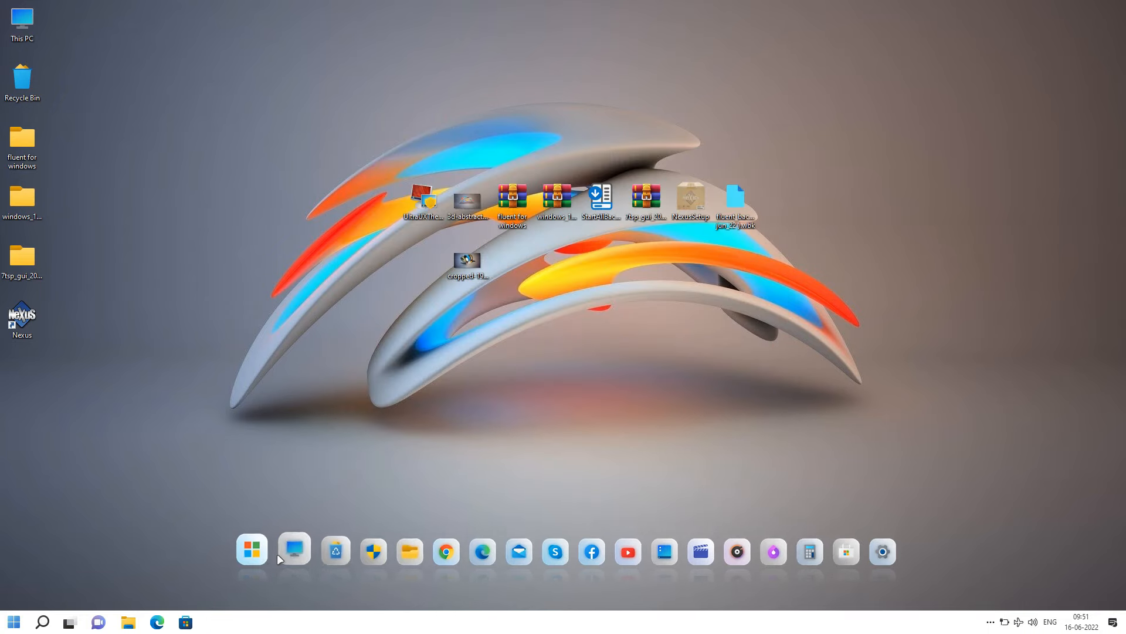
- Turn off the display of desktop icons
{"action": "right_click", "coordinate": [337, 304]}
{"action": "mouse_move", "coordinate": [371, 313]}
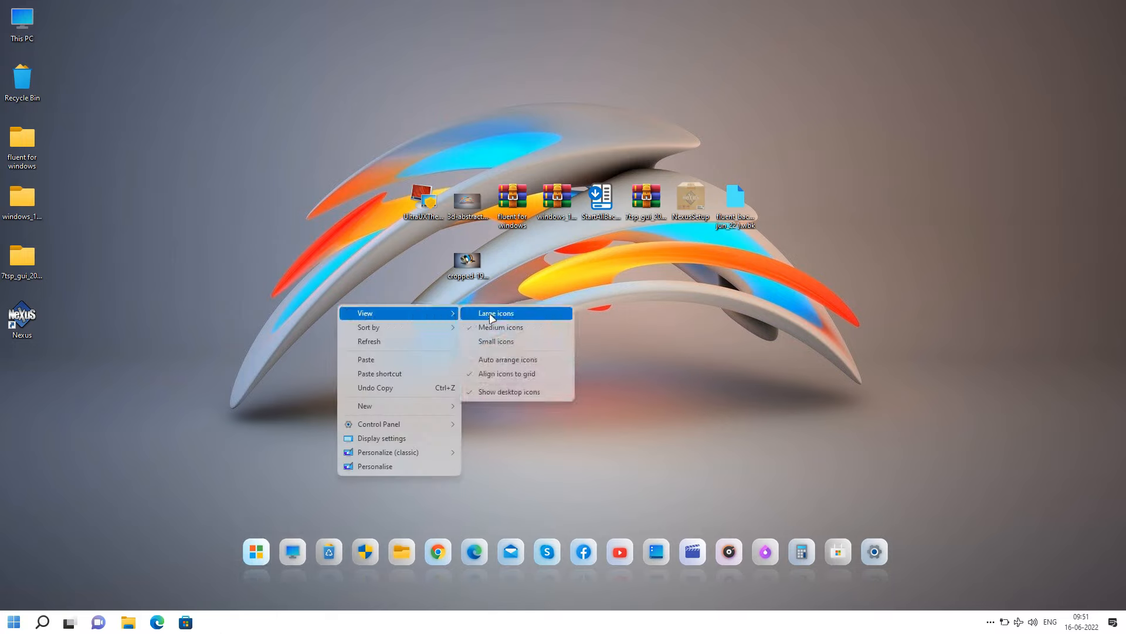
{"action": "left_click", "coordinate": [509, 391]}
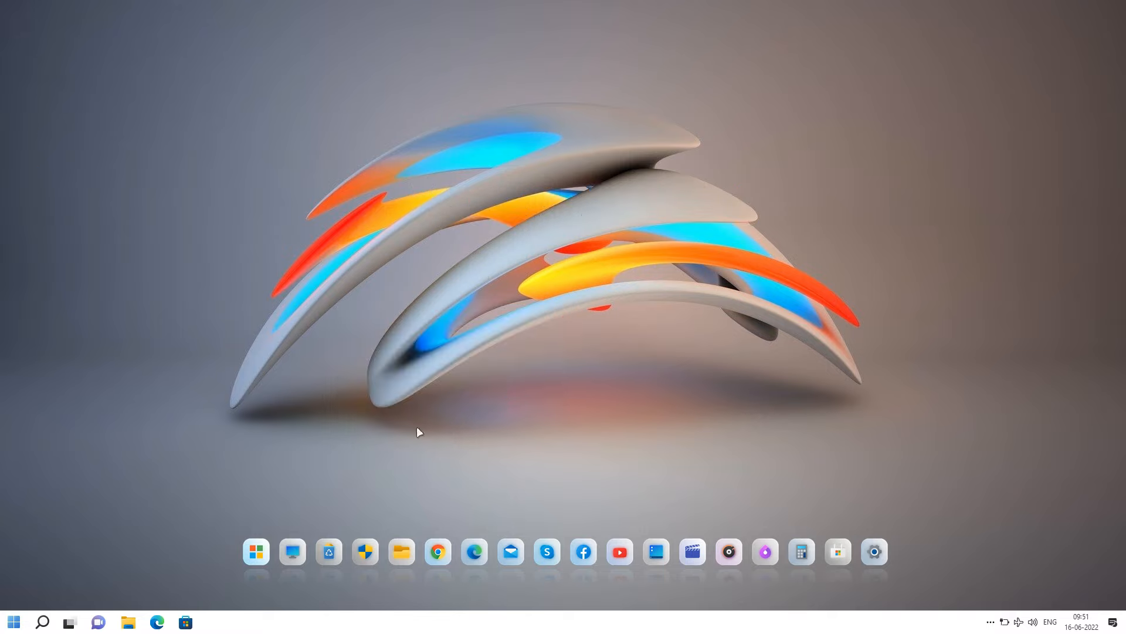
- Move the taskbar to the left edge of the screen
{"action": "right_click", "coordinate": [303, 626]}
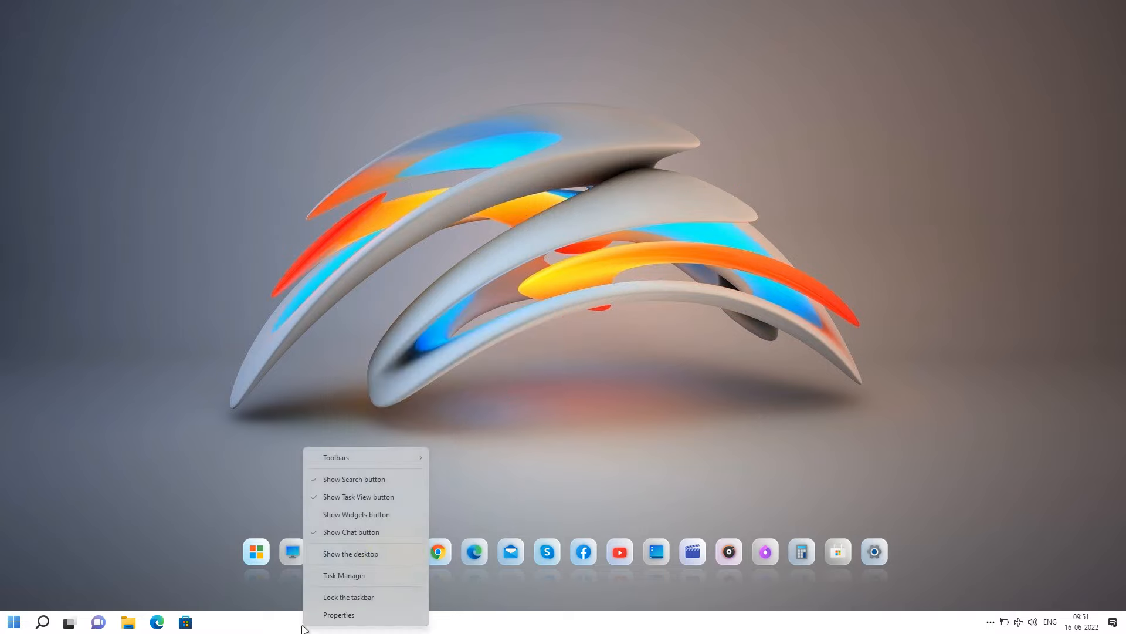
{"action": "left_click", "coordinate": [270, 625]}
{"action": "left_click_drag", "start_coordinate": [189, 522], "coordinate": [52, 421]}
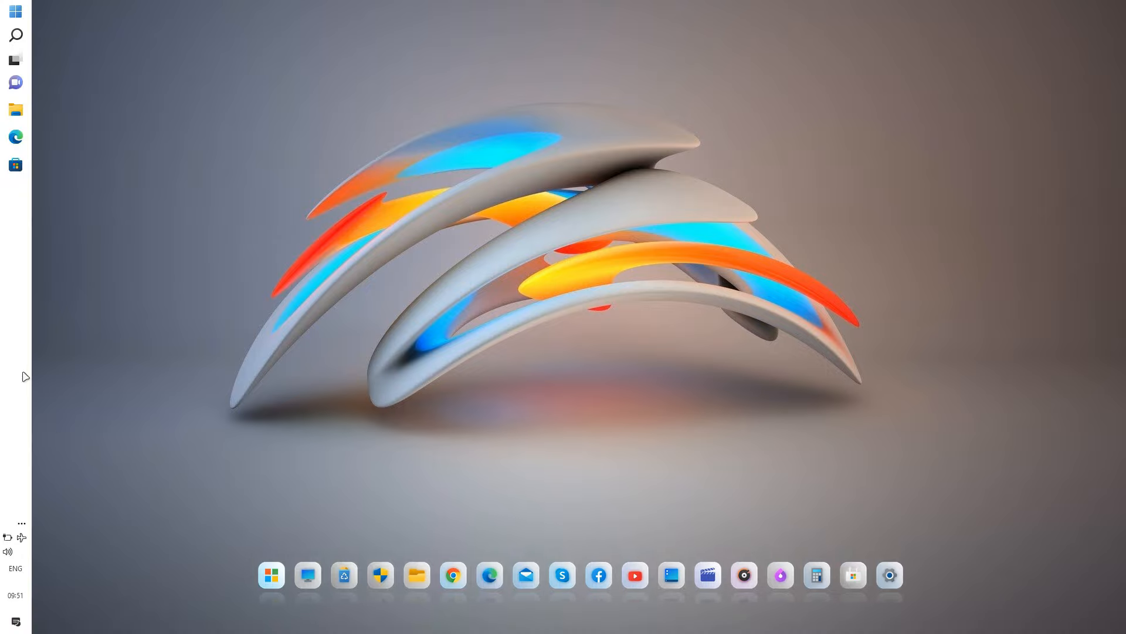
- In the taskbar properties, enable centered task icons together with the start button, and close the StartAllBack configuration
{"action": "right_click", "coordinate": [13, 324]}
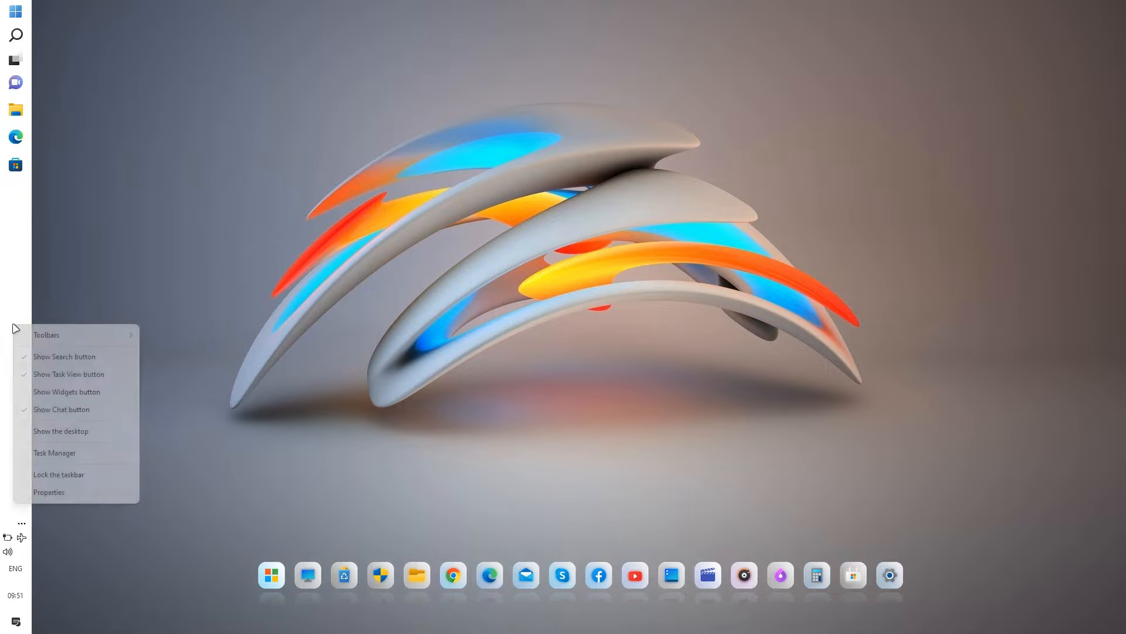
{"action": "left_click", "coordinate": [40, 492]}
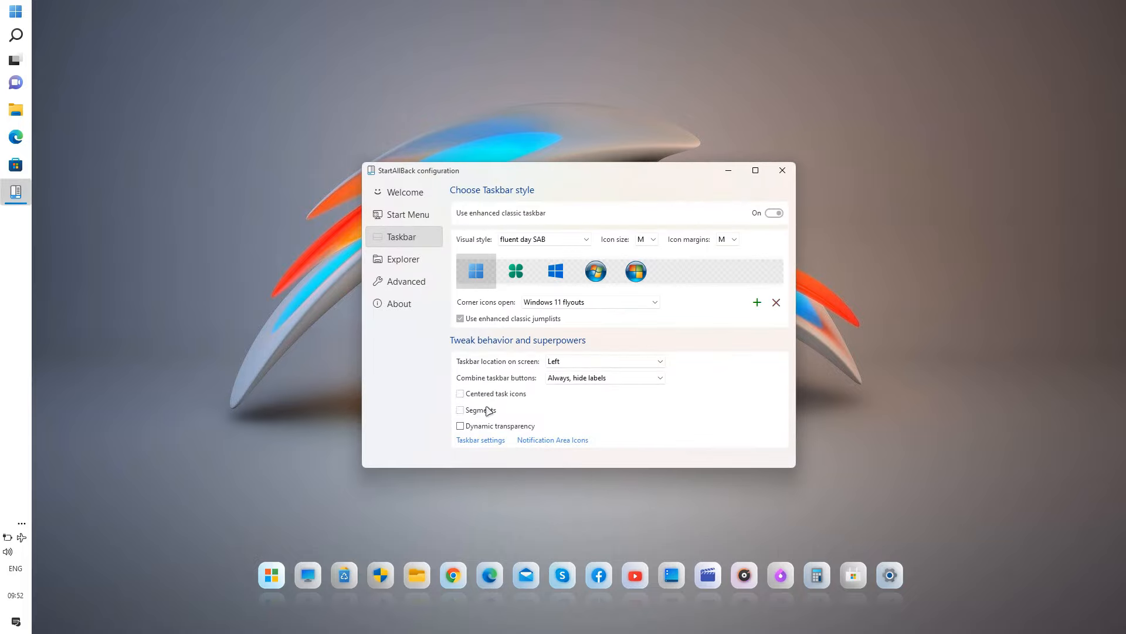
{"action": "left_click", "coordinate": [461, 394]}
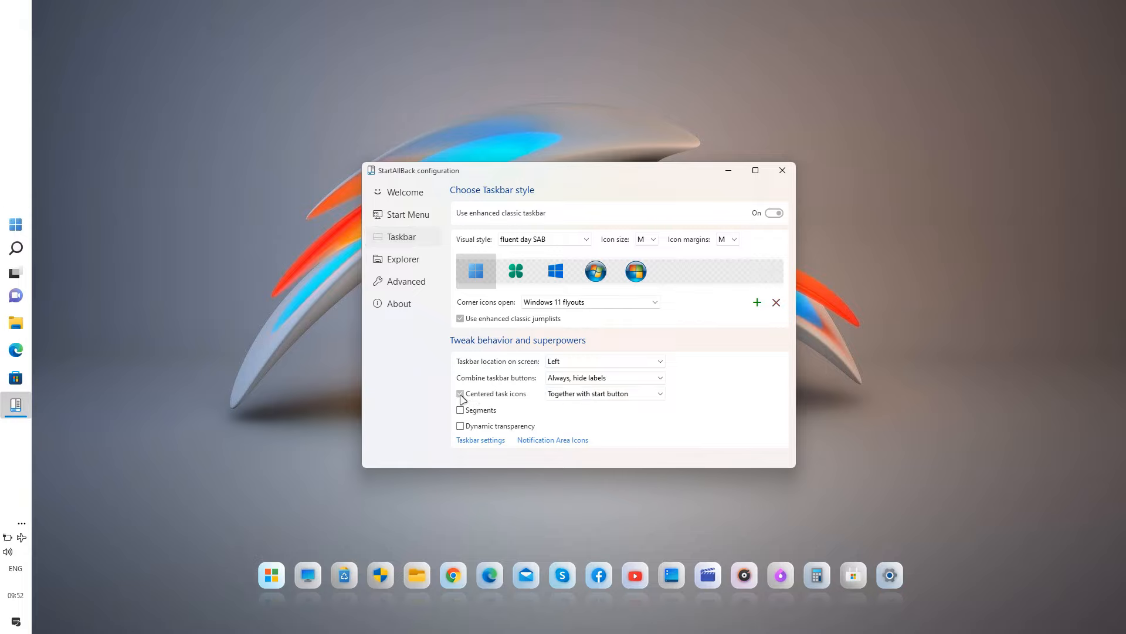
{"action": "left_click", "coordinate": [782, 170]}
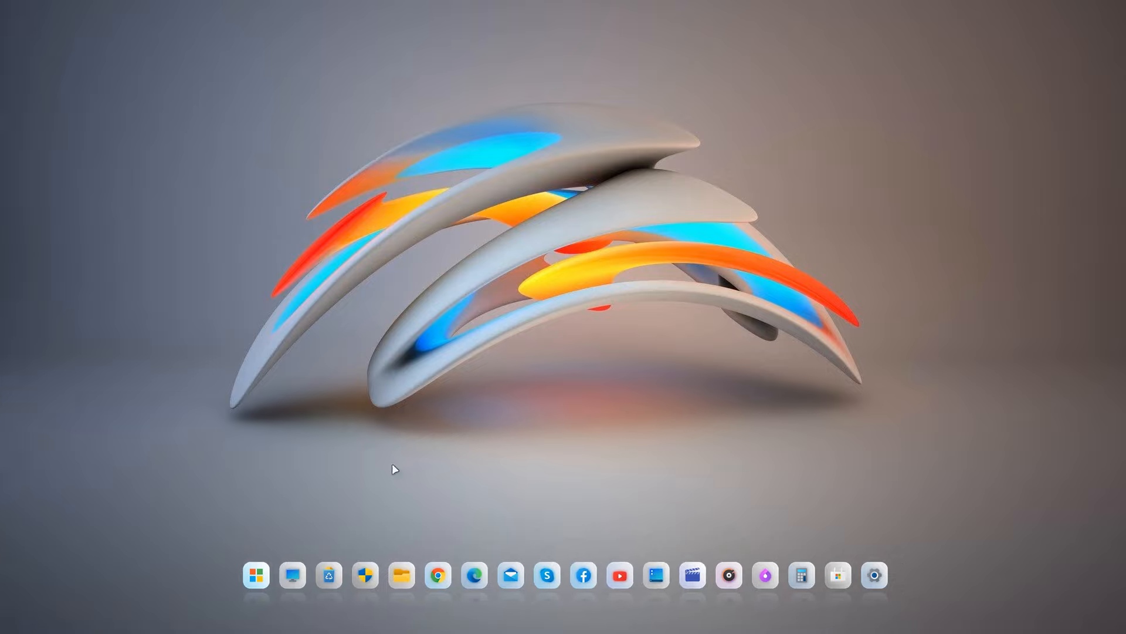
- Test the dock shortcuts by opening and dismissing the Start menu and opening This PC in File Explorer
{"action": "left_click", "coordinate": [257, 575]}
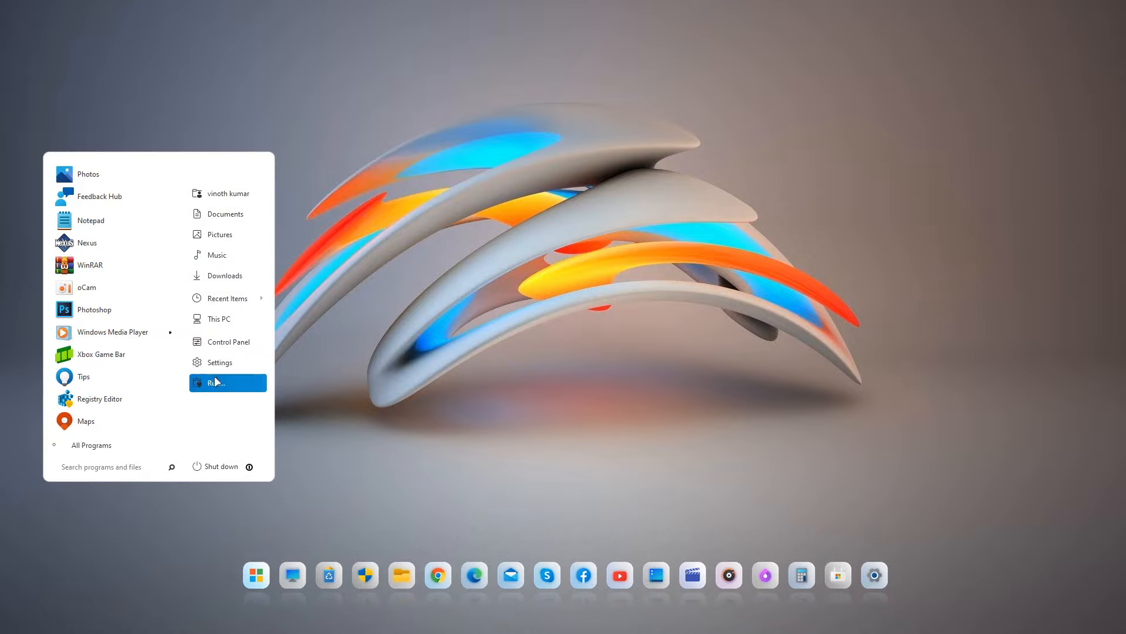
{"action": "left_click", "coordinate": [380, 470]}
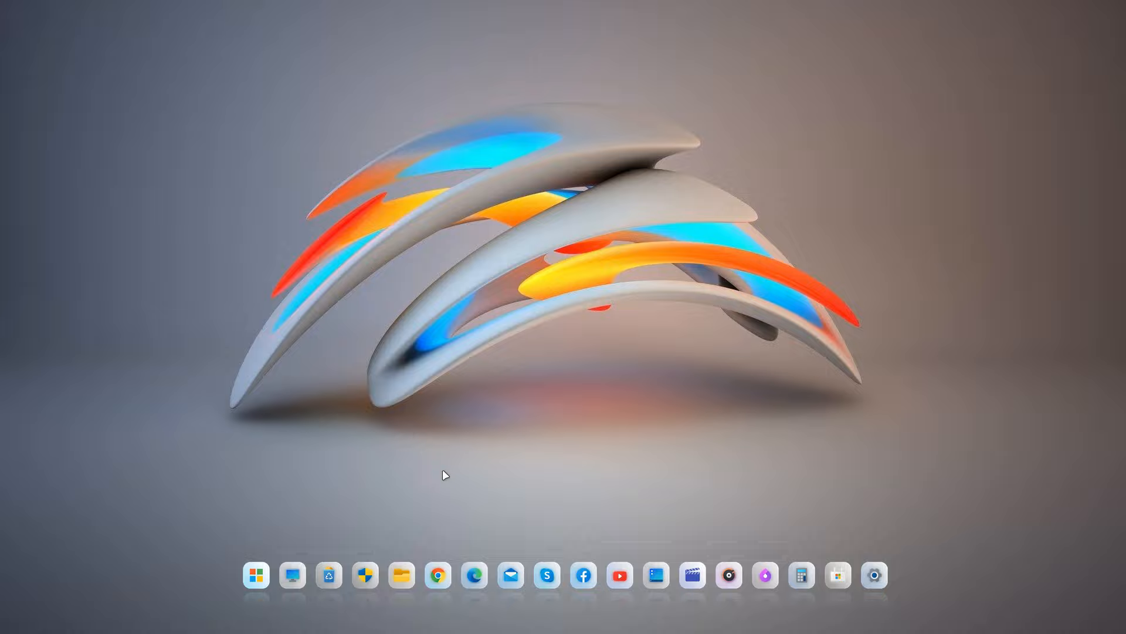
{"action": "left_click", "coordinate": [402, 572]}
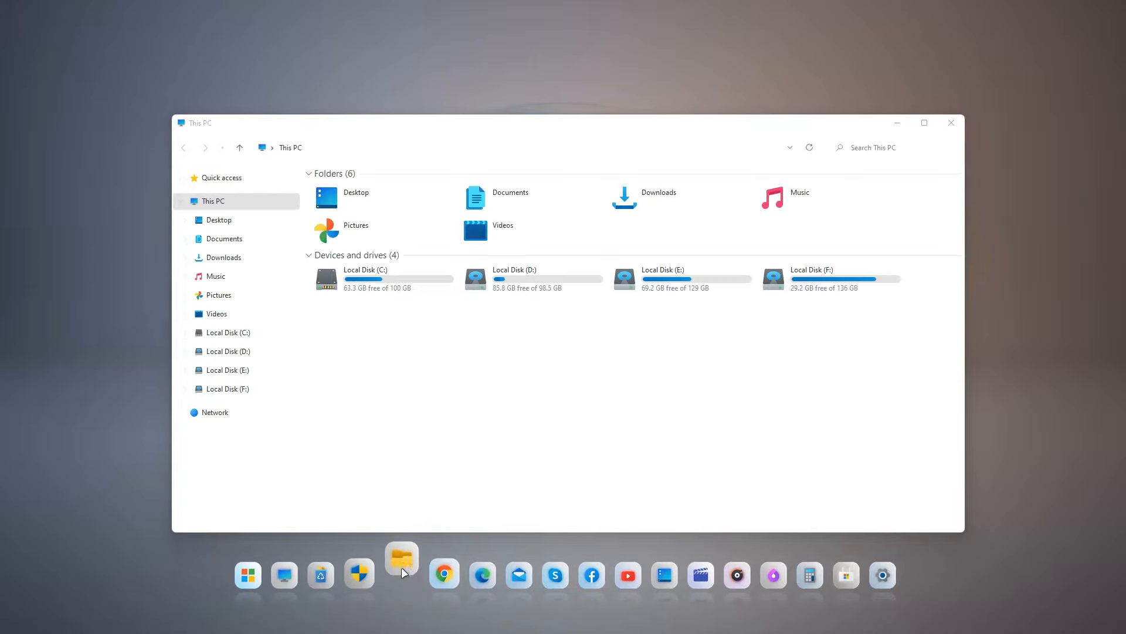
{"action": "left_click", "coordinate": [402, 572]}
{"action": "left_click", "coordinate": [912, 138]}
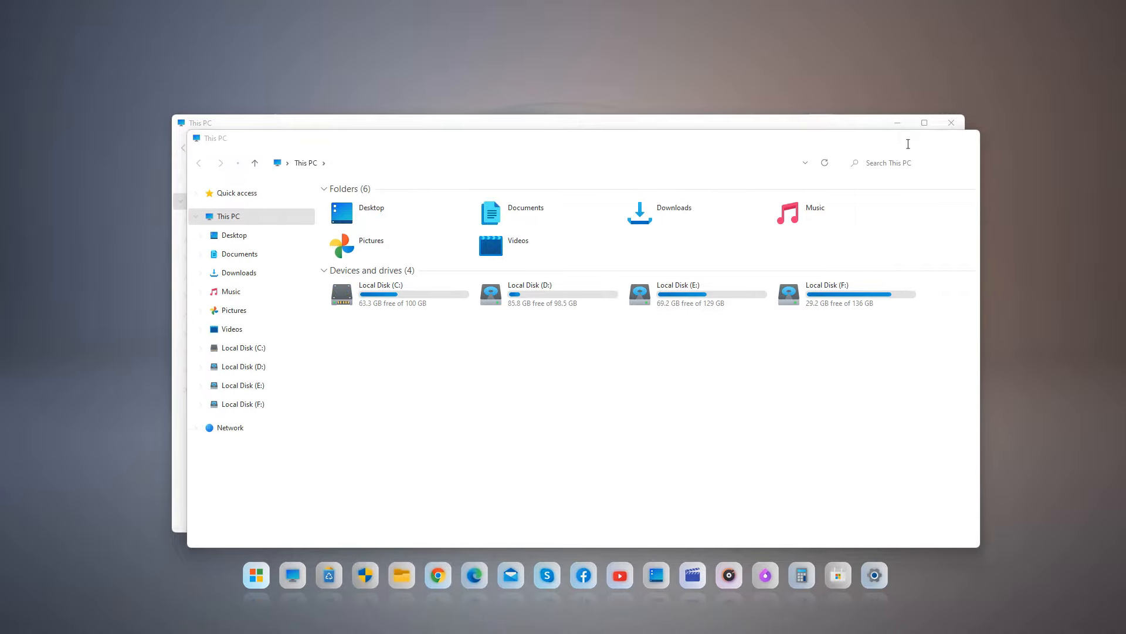
- Minimize the remaining This PC window and open the preferences of the Nexus dock
{"action": "left_click", "coordinate": [898, 123]}
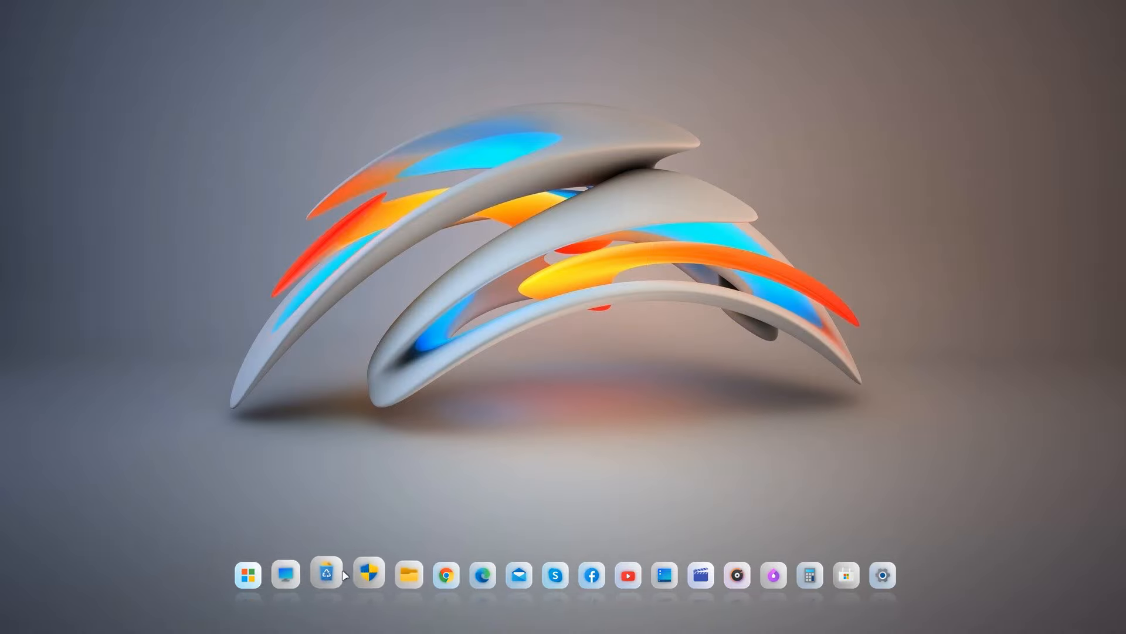
{"action": "right_click", "coordinate": [295, 589]}
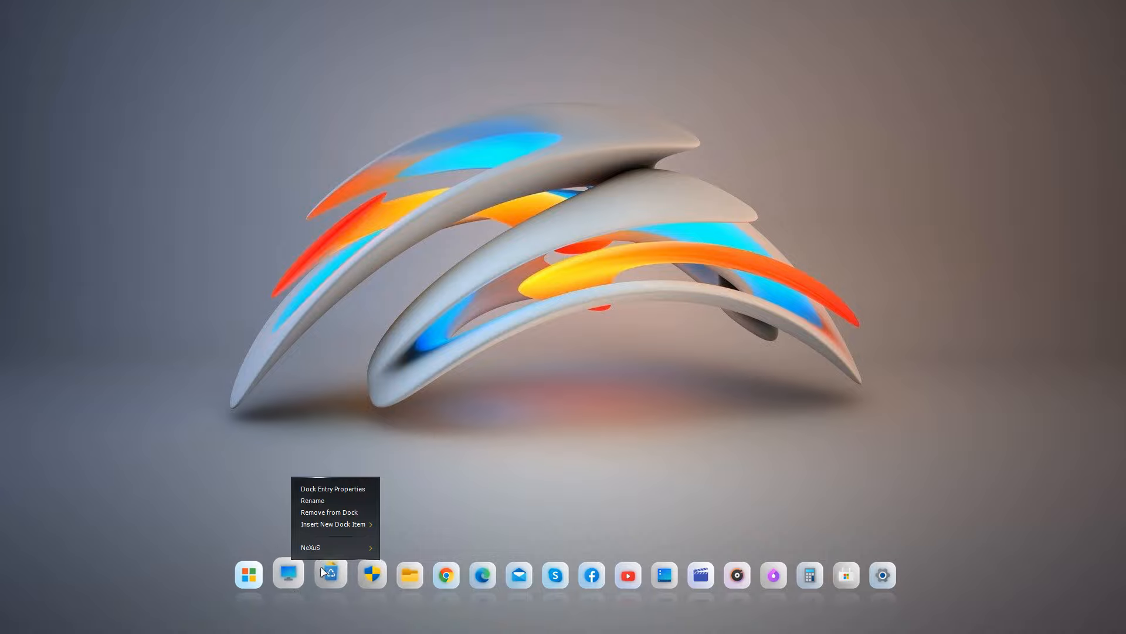
{"action": "mouse_move", "coordinate": [353, 544]}
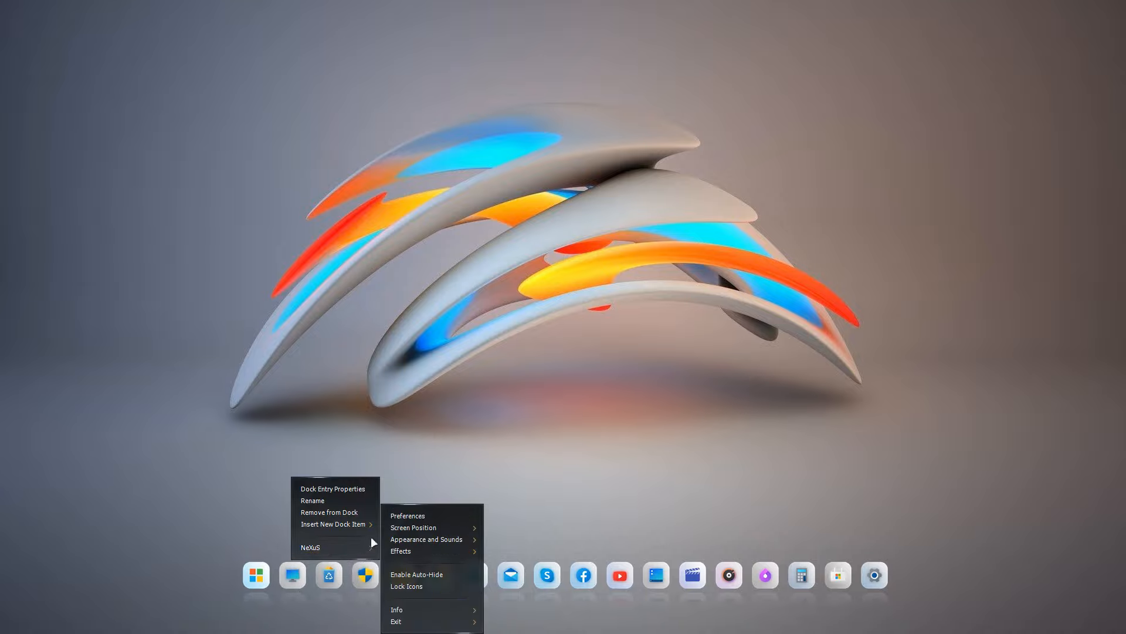
{"action": "left_click", "coordinate": [399, 514]}
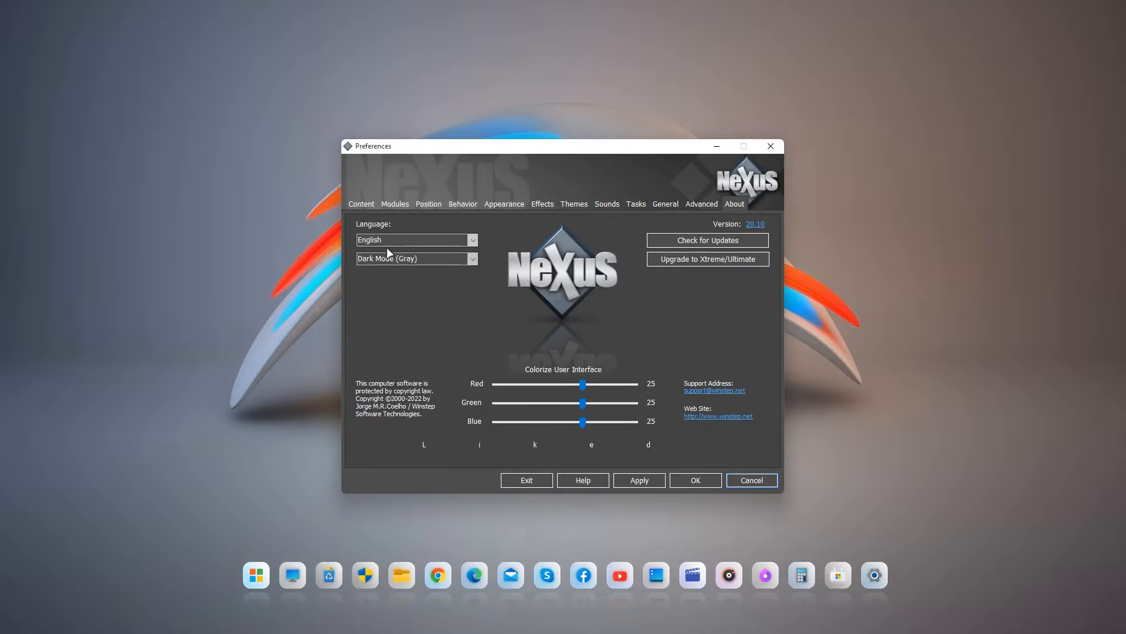
- In the dock's content settings, enable showing running applications, combining dock icons with them and minimizing windows to the dock, and apply
{"action": "left_click", "coordinate": [369, 205]}
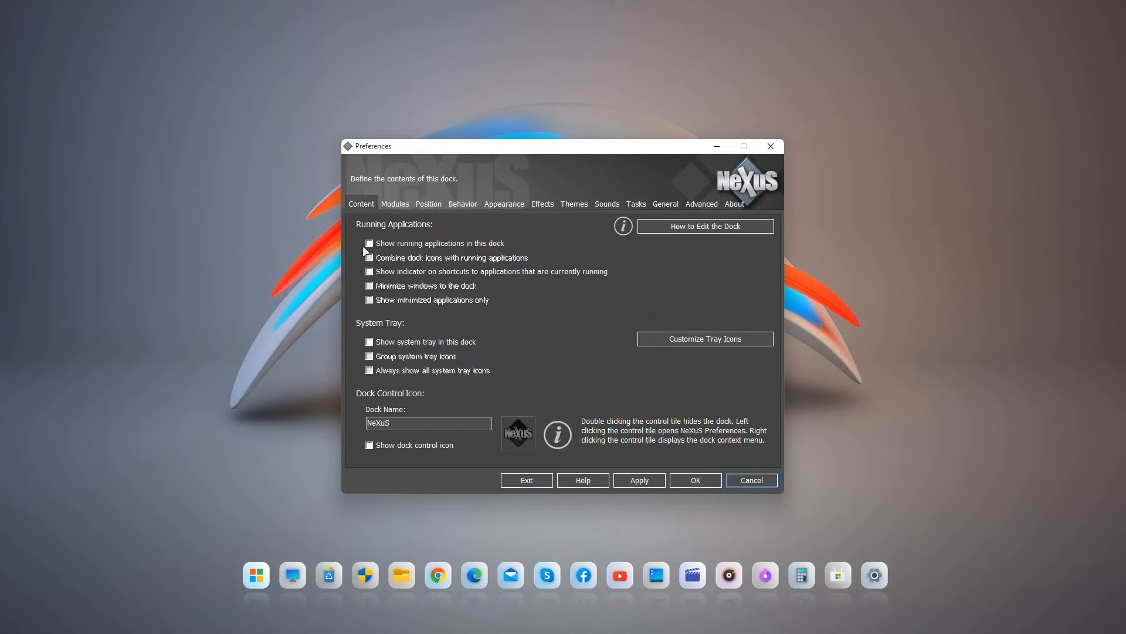
{"action": "left_click", "coordinate": [369, 244]}
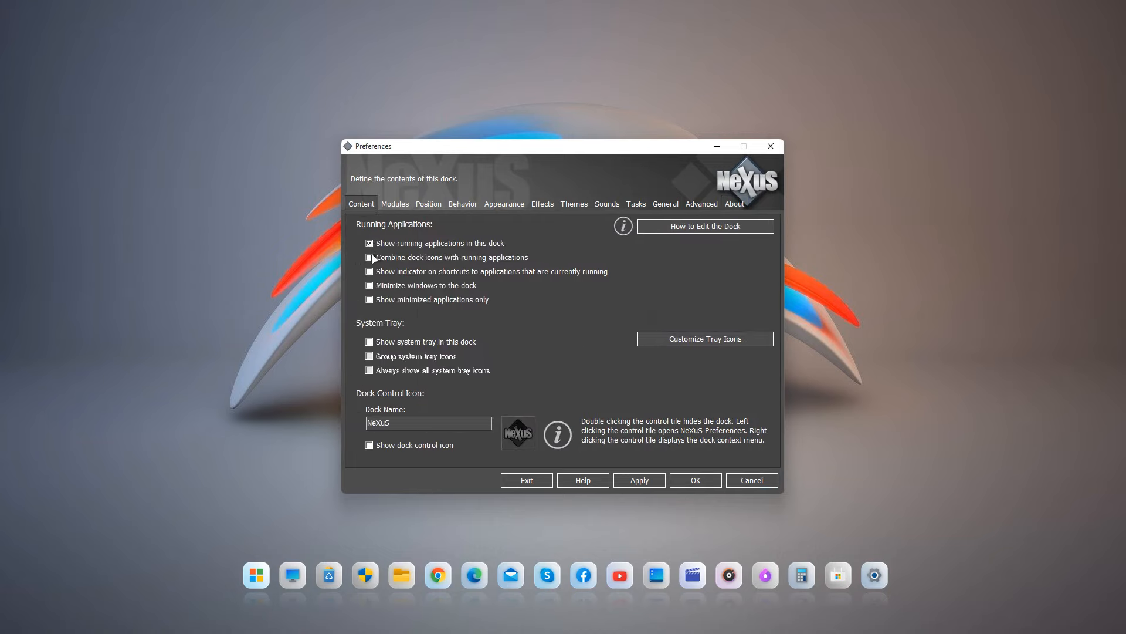
{"action": "left_click", "coordinate": [370, 258]}
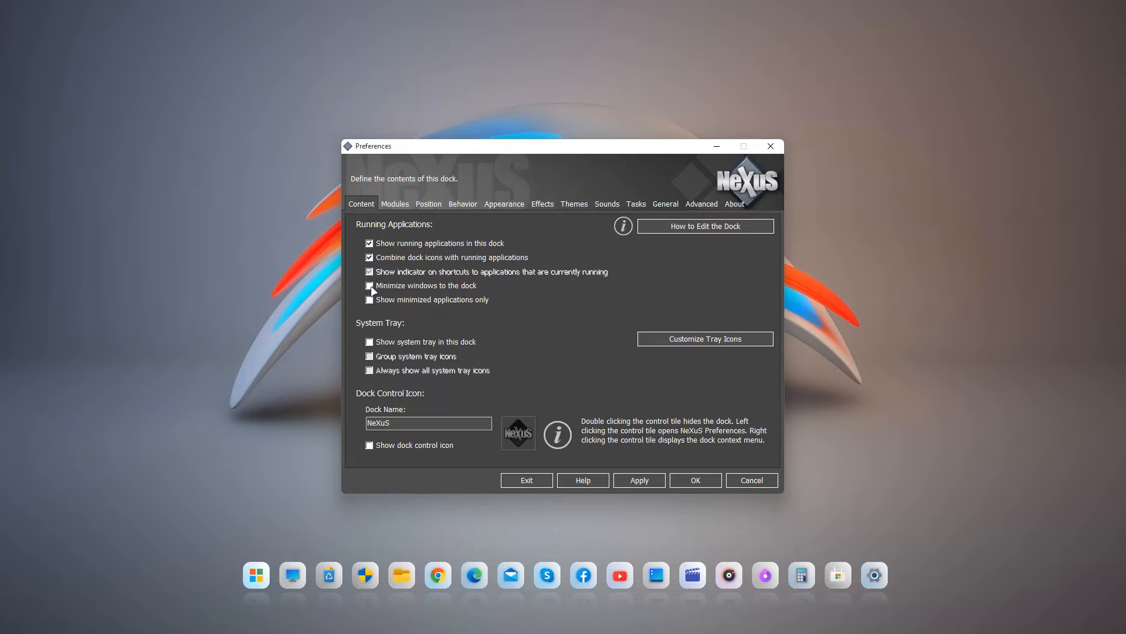
{"action": "left_click", "coordinate": [655, 484]}
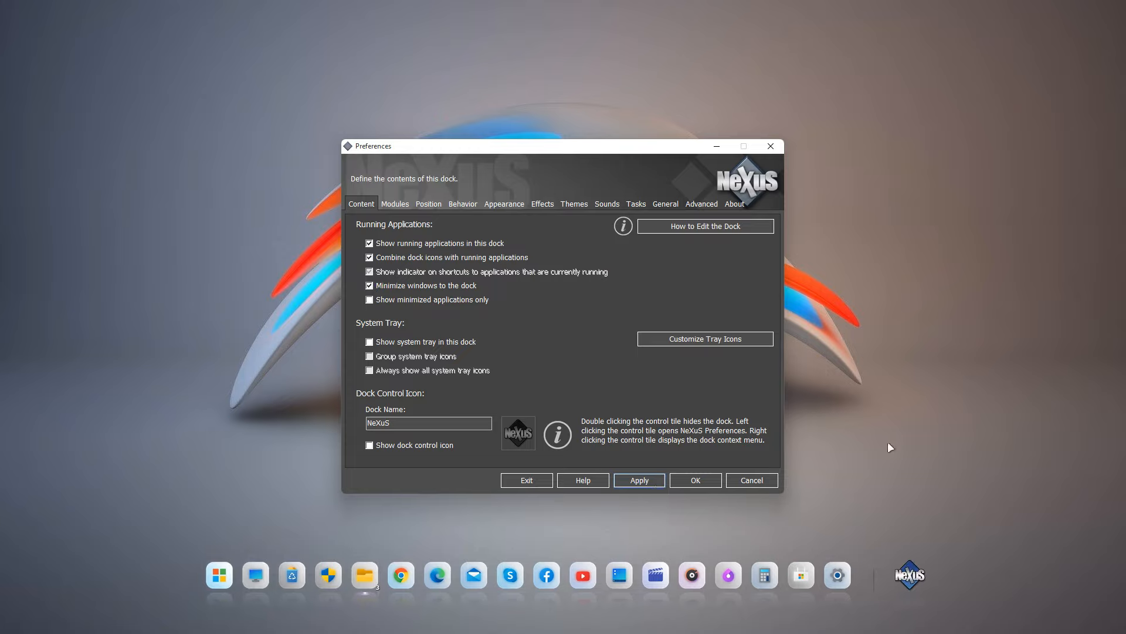
- Restore a minimized This PC window from the dock's File Explorer previews and close it
{"action": "mouse_move", "coordinate": [914, 570]}
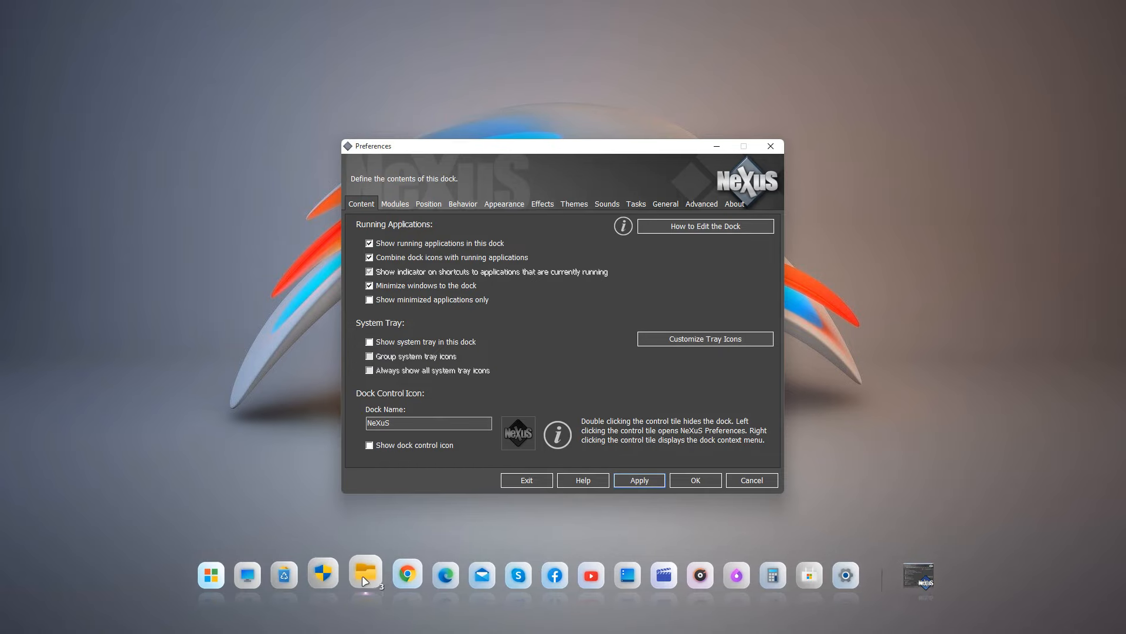
{"action": "mouse_move", "coordinate": [353, 573]}
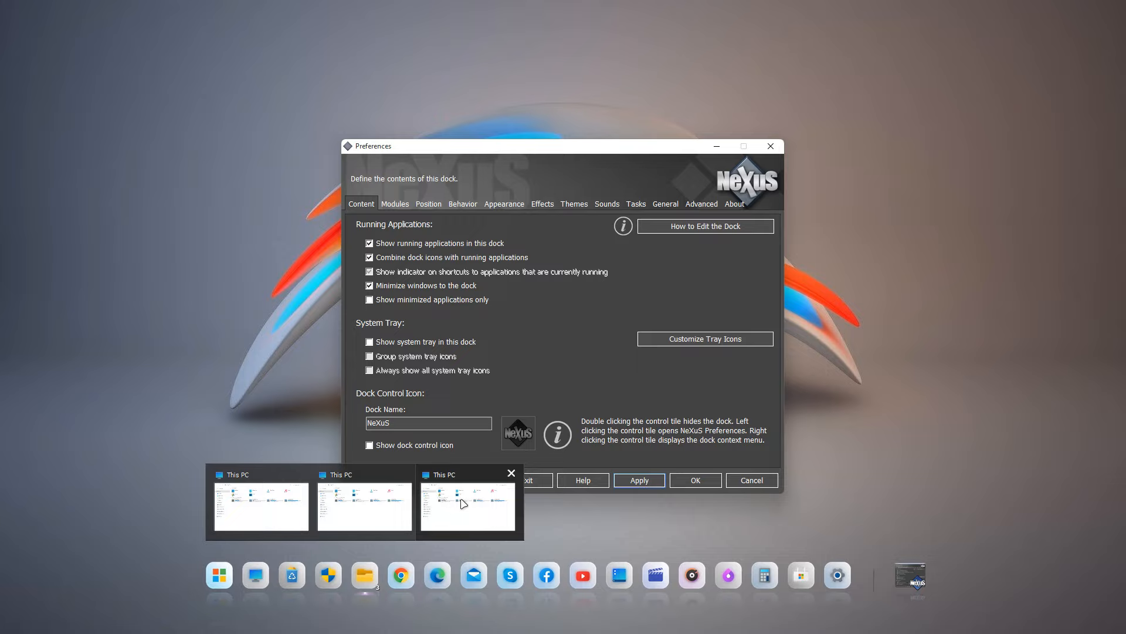
{"action": "left_click", "coordinate": [285, 497]}
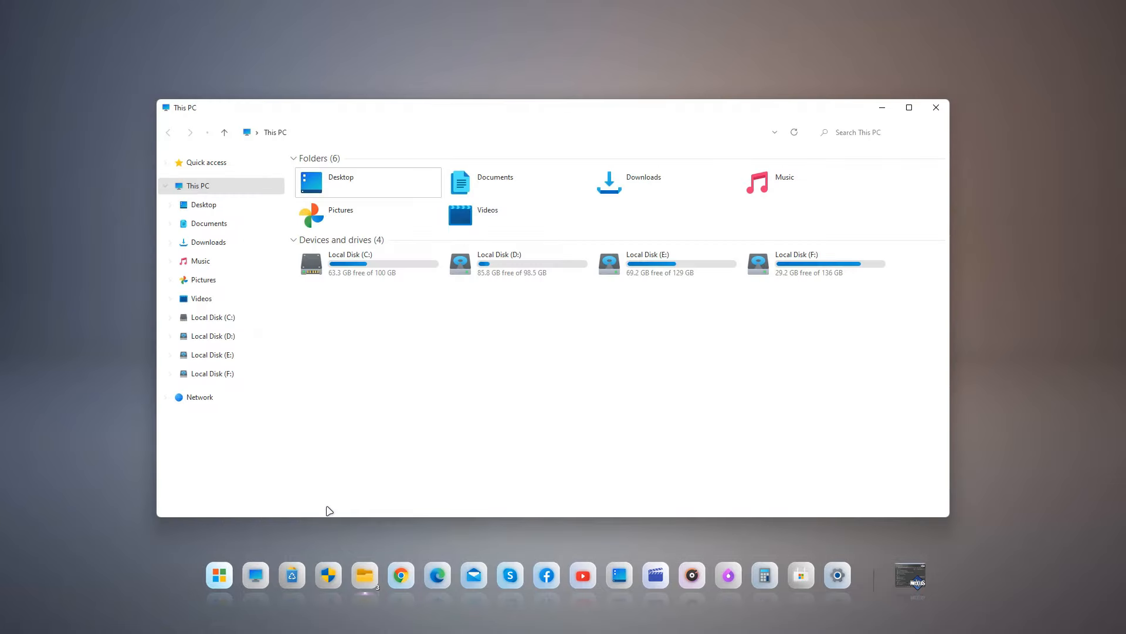
{"action": "left_click", "coordinate": [936, 107]}
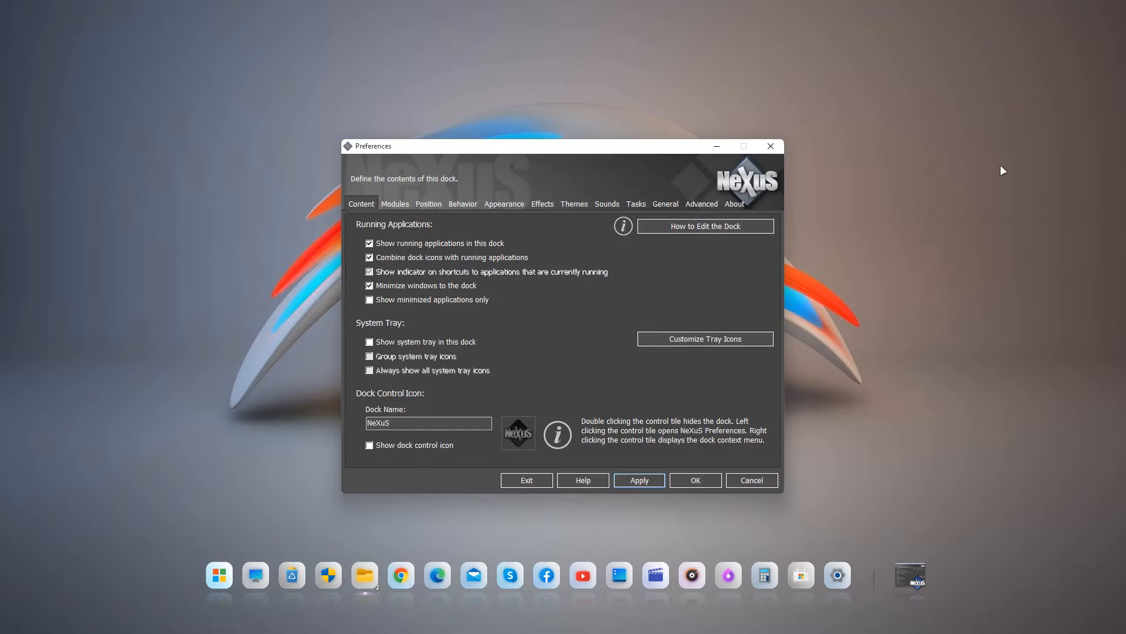
- Switch the Nexus interface style to Light Mode, apply it, and minimize the preferences window
{"action": "left_click", "coordinate": [738, 205]}
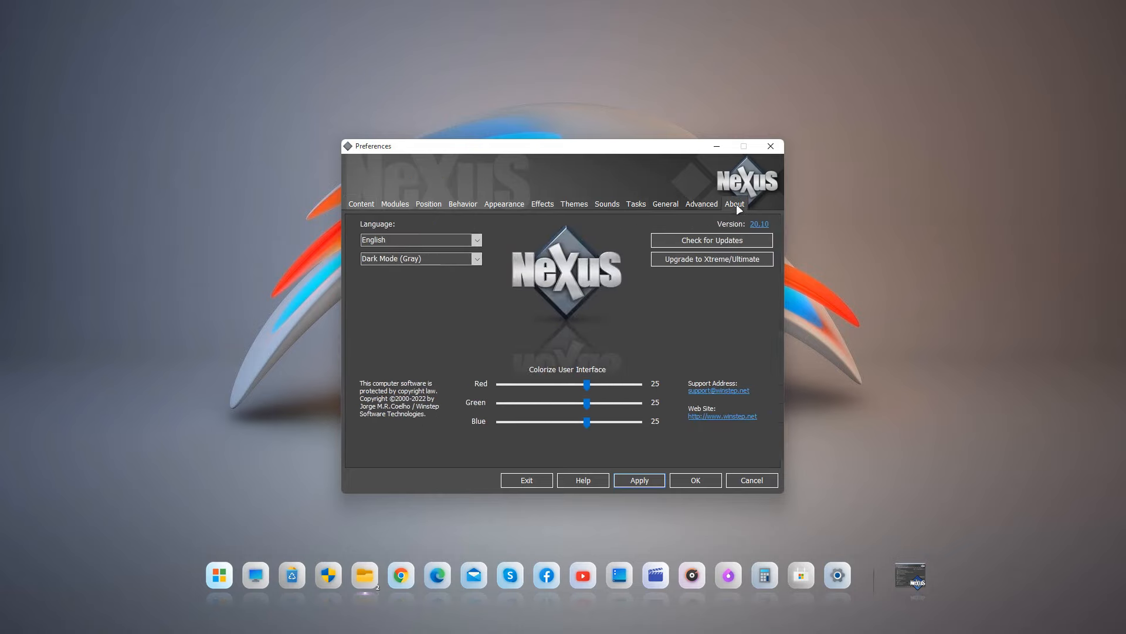
{"action": "left_click", "coordinate": [418, 259]}
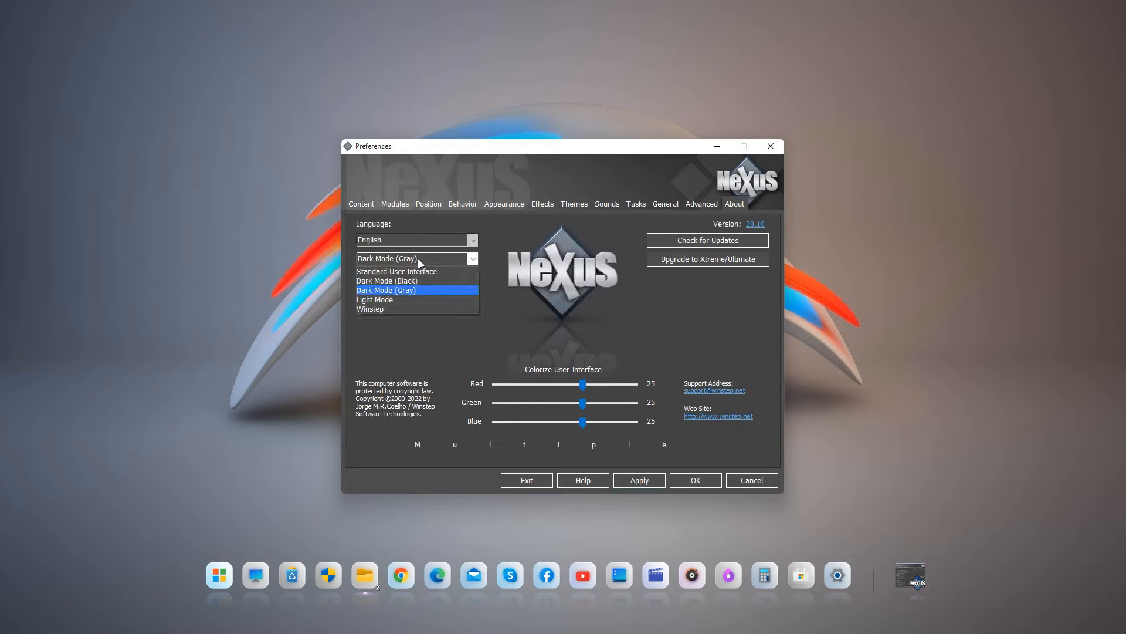
{"action": "left_click", "coordinate": [410, 300]}
{"action": "left_click", "coordinate": [651, 480]}
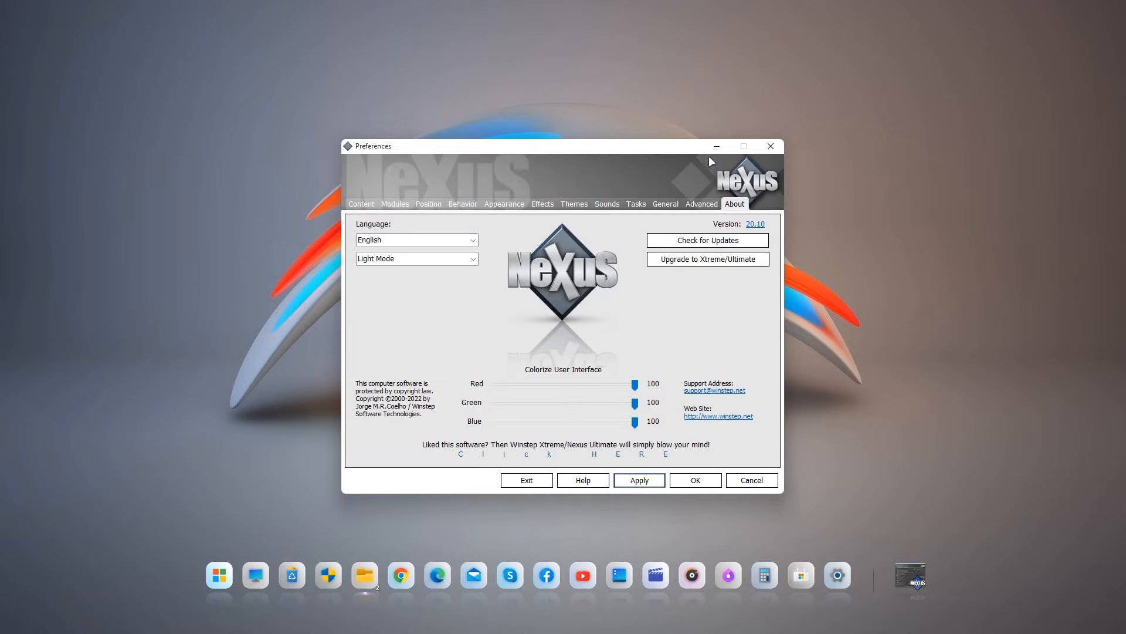
{"action": "left_click", "coordinate": [715, 148]}
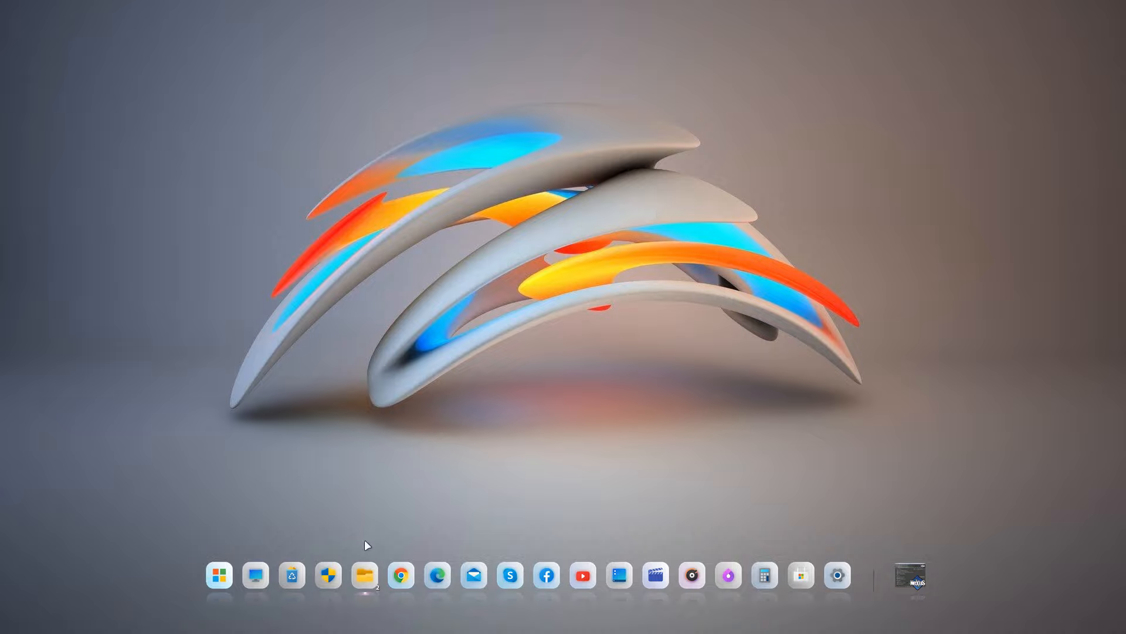
- Bring up another minimized This PC window through the dock's window thumbnails and close that window
{"action": "mouse_move", "coordinate": [365, 574]}
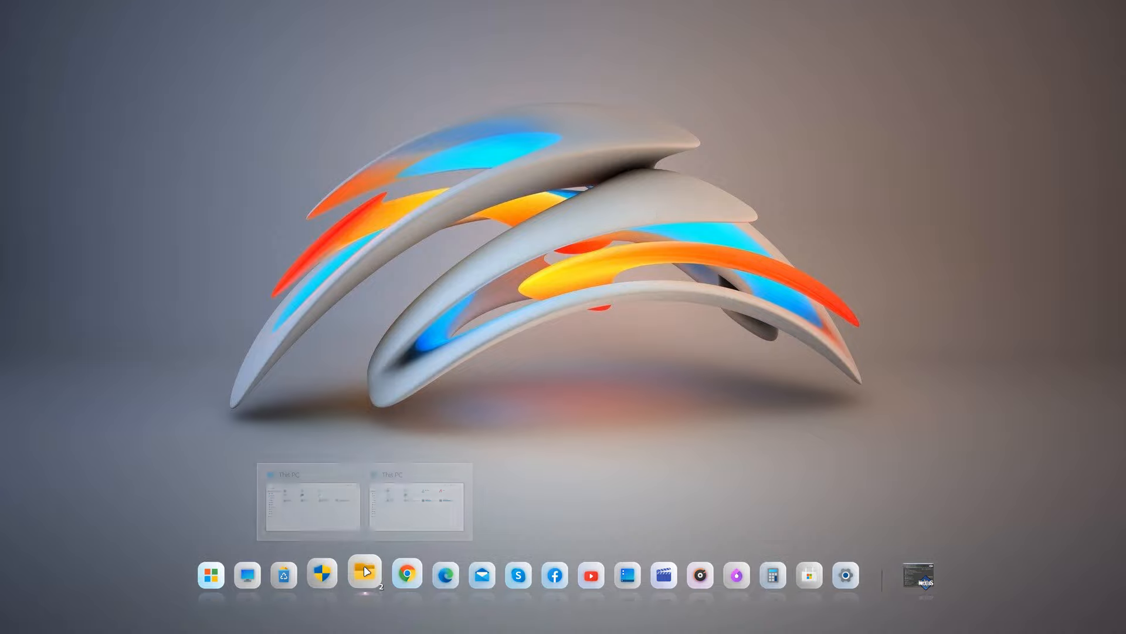
{"action": "left_click", "coordinate": [323, 505]}
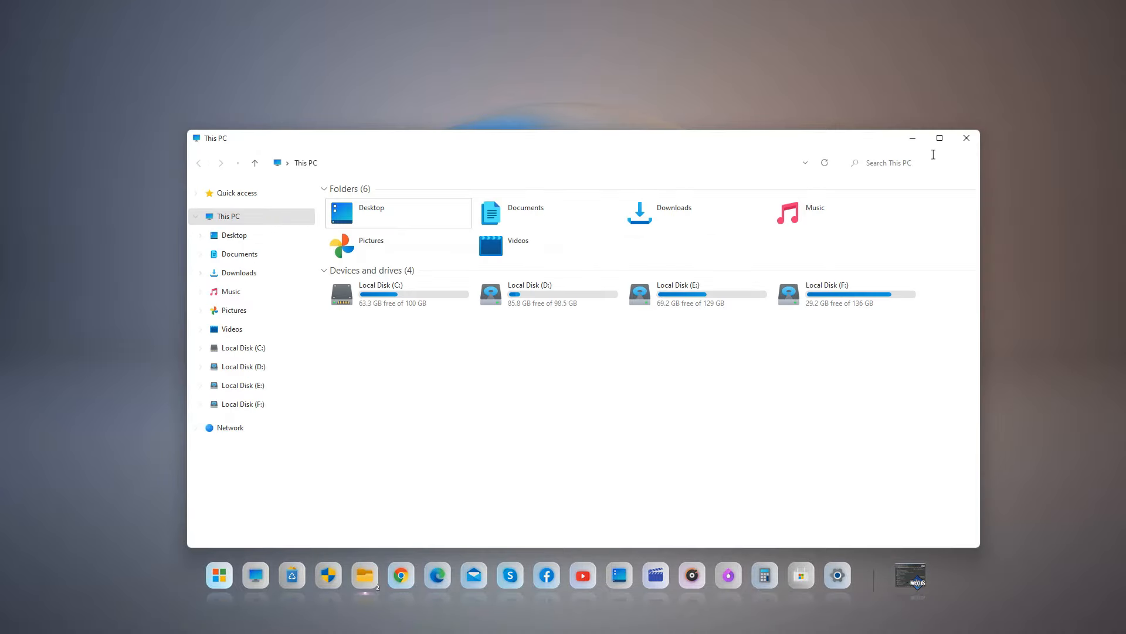
{"action": "left_click", "coordinate": [967, 138]}
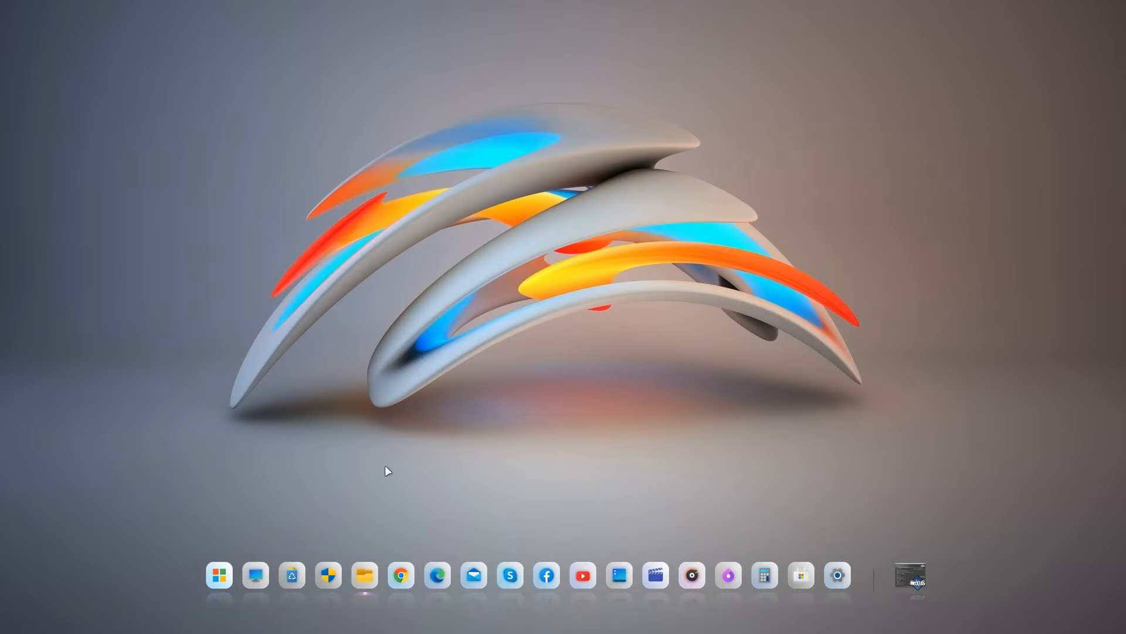